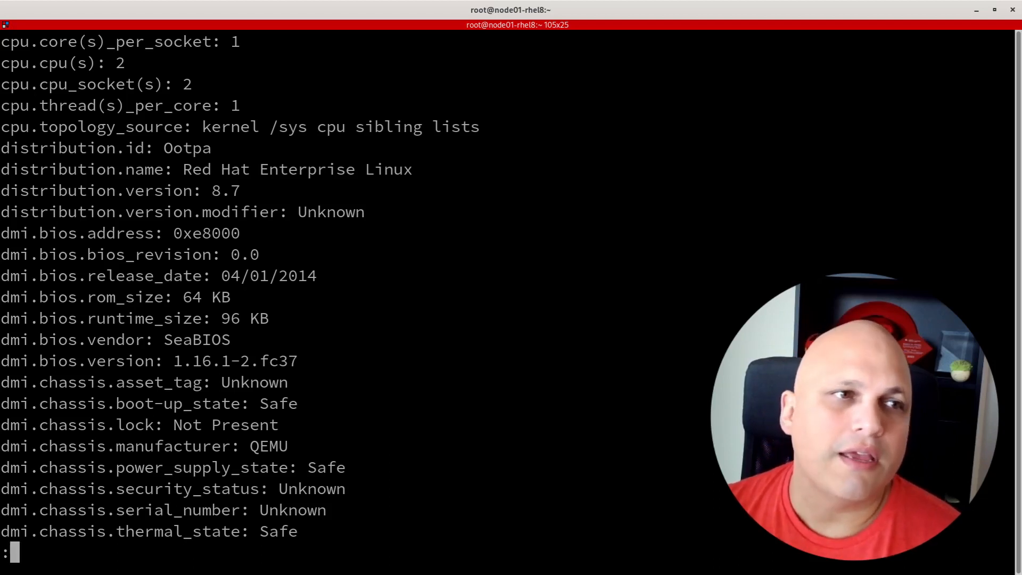
Examine the CPU, distribution, BIOS and memory entries in the subscription-manager facts output and quit the pager
{"action": "left_click_drag", "start_coordinate": [125, 63], "coordinate": [27, 65]}
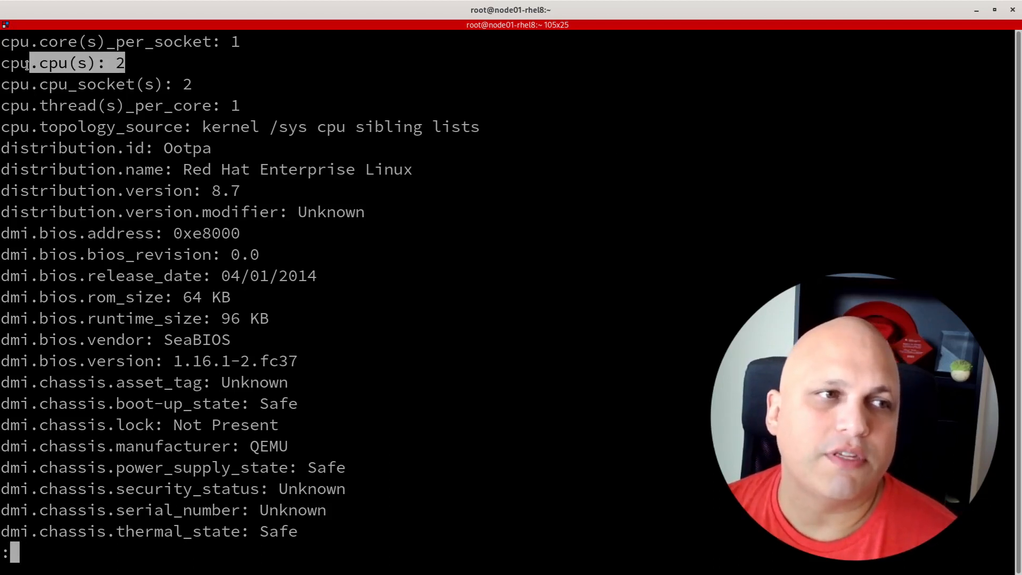
{"action": "left_click_drag", "start_coordinate": [240, 191], "coordinate": [72, 176]}
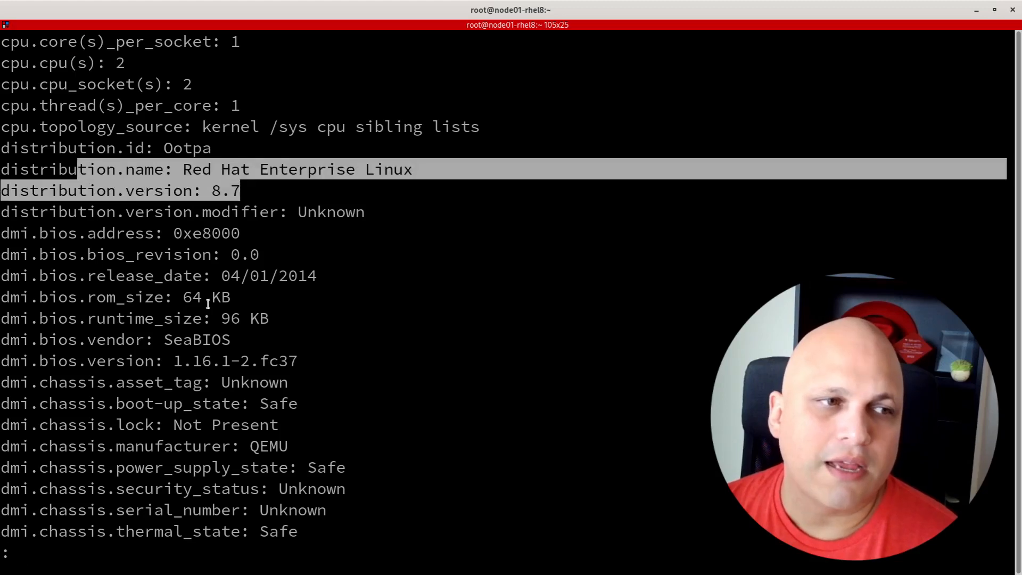
{"action": "scroll", "coordinate": [248, 394], "scroll_direction": "down", "scroll_amount": 3}
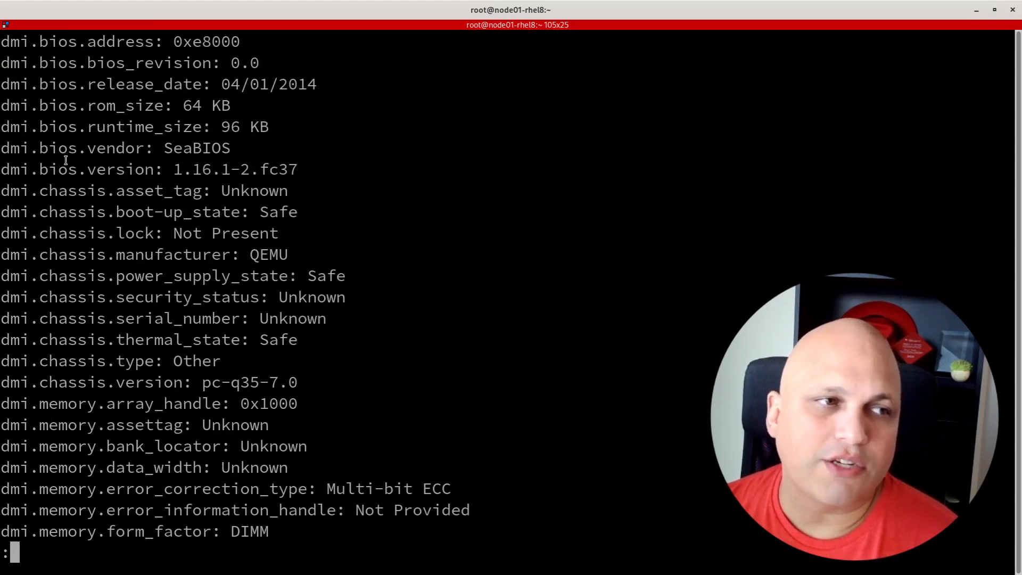
{"action": "left_click_drag", "start_coordinate": [58, 150], "coordinate": [155, 297]}
{"action": "scroll", "coordinate": [141, 409], "scroll_direction": "down", "scroll_amount": 19}
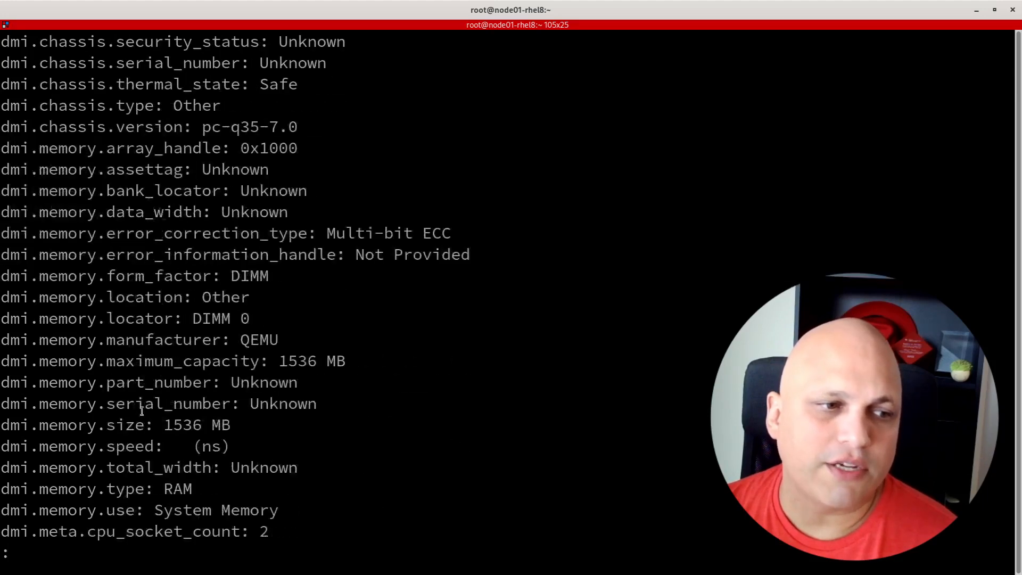
{"action": "scroll", "coordinate": [131, 381], "scroll_direction": "down", "scroll_amount": 3}
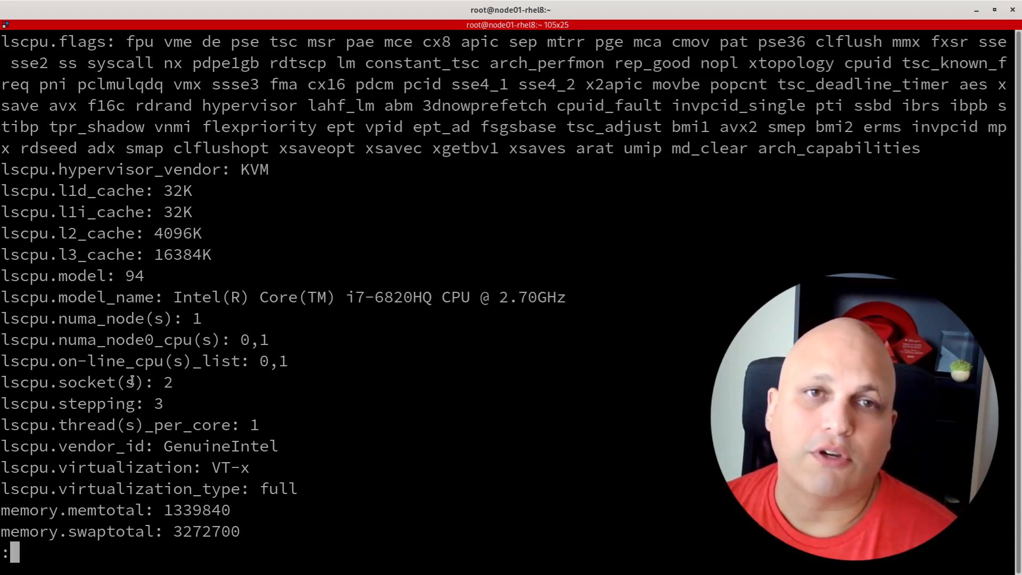
{"action": "key", "text": "q"}
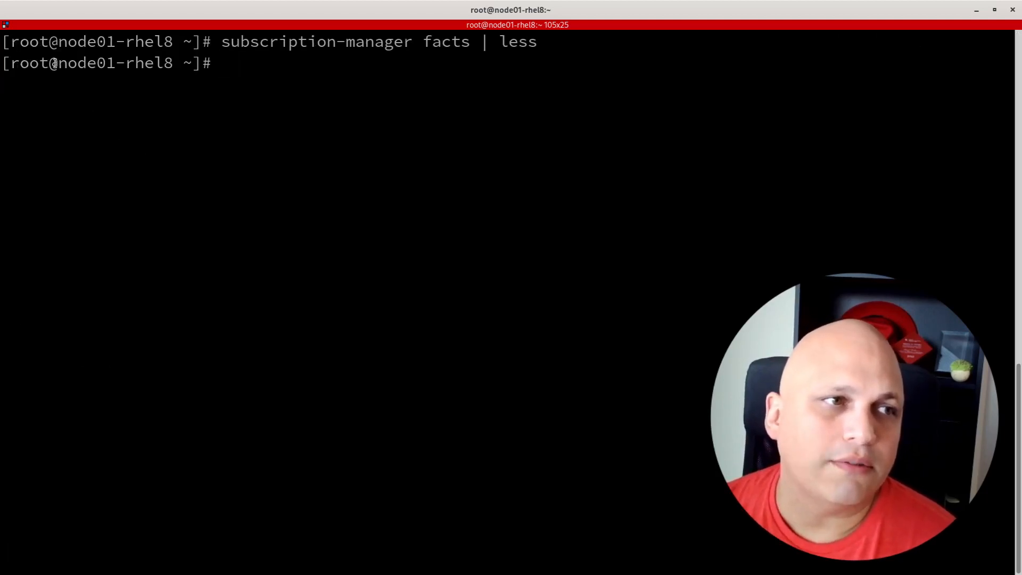
{"action": "left_click_drag", "start_coordinate": [55, 64], "coordinate": [174, 63]}
{"action": "left_click", "coordinate": [207, 121]}
Switch to Red Hat Satellite in the browser and open the facts of host node01-rhel8.king.lab
{"action": "mouse_move", "coordinate": [1, 1]}
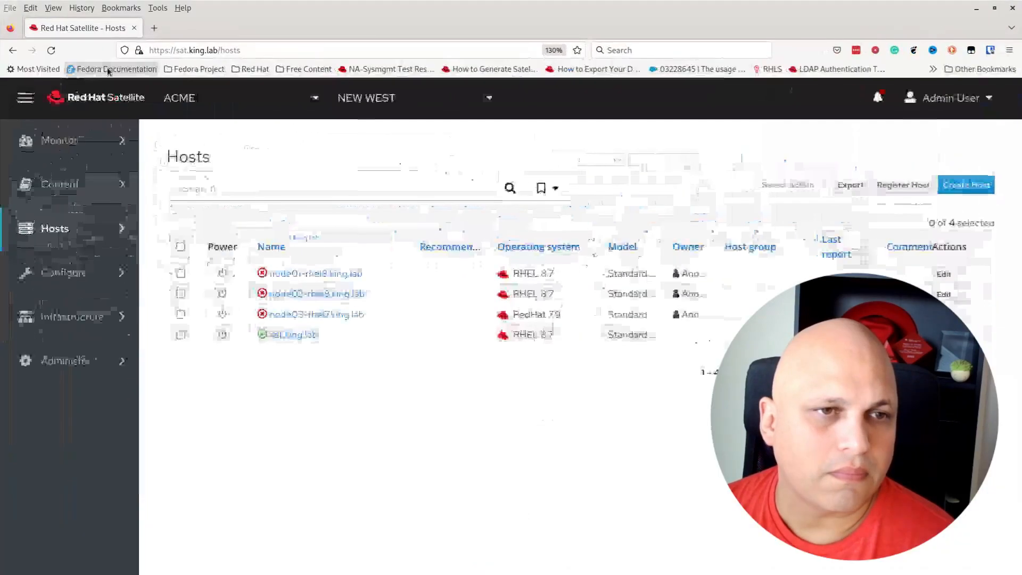
{"action": "mouse_move", "coordinate": [80, 361]}
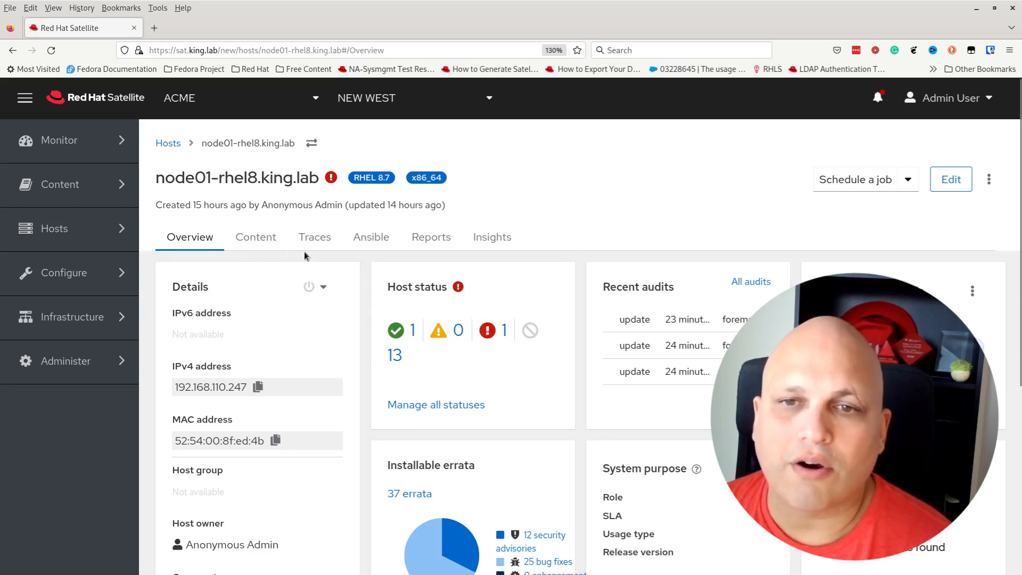
{"action": "left_click", "coordinate": [990, 181]}
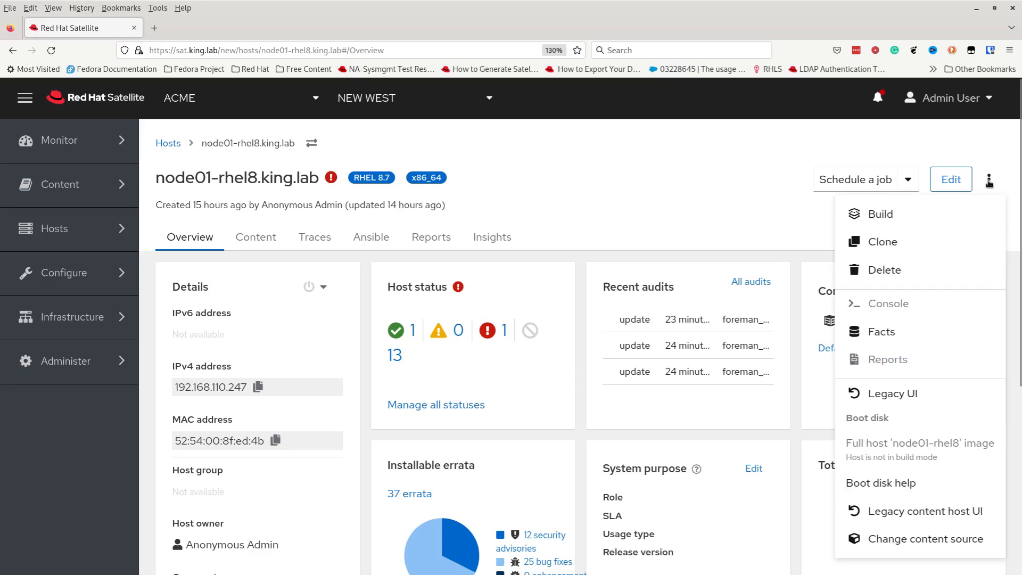
{"action": "left_click", "coordinate": [909, 336]}
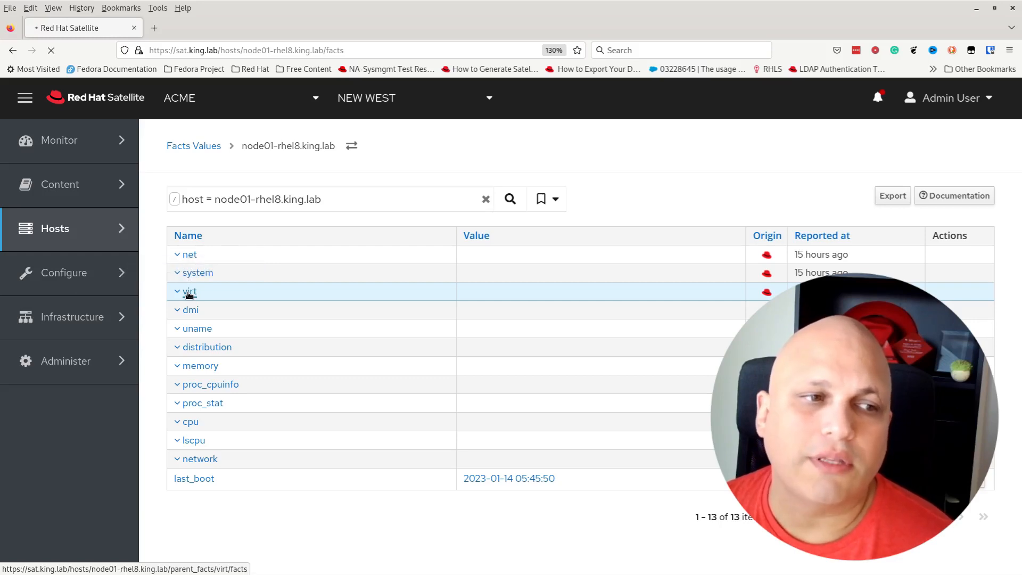
Open the host's virt fact group and examine its uuid value
{"action": "left_click", "coordinate": [189, 293]}
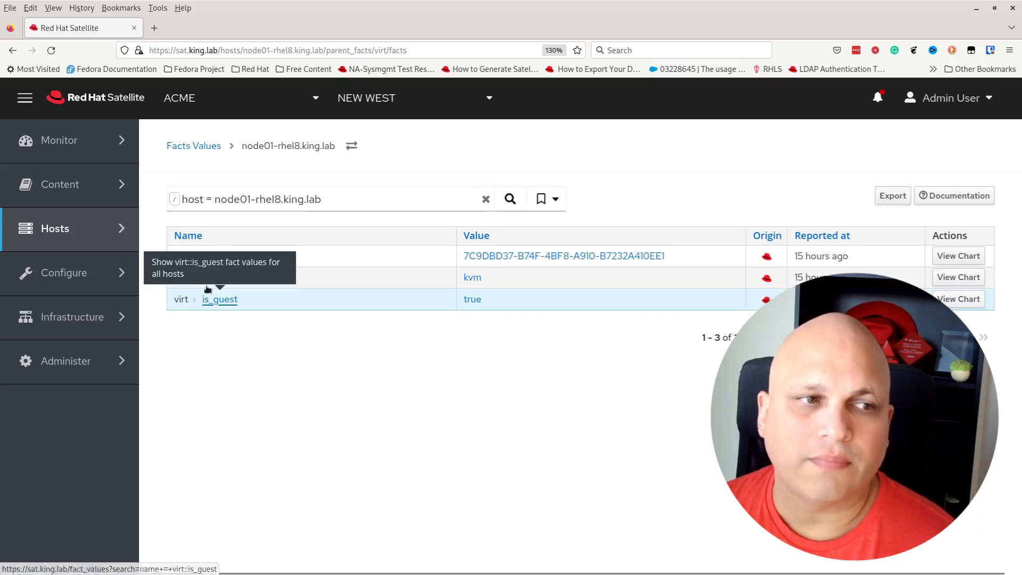
{"action": "left_click_drag", "start_coordinate": [463, 256], "coordinate": [641, 256]}
{"action": "left_click", "coordinate": [669, 258]}
{"action": "left_click_drag", "start_coordinate": [463, 256], "coordinate": [623, 256]}
{"action": "left_click", "coordinate": [672, 256]}
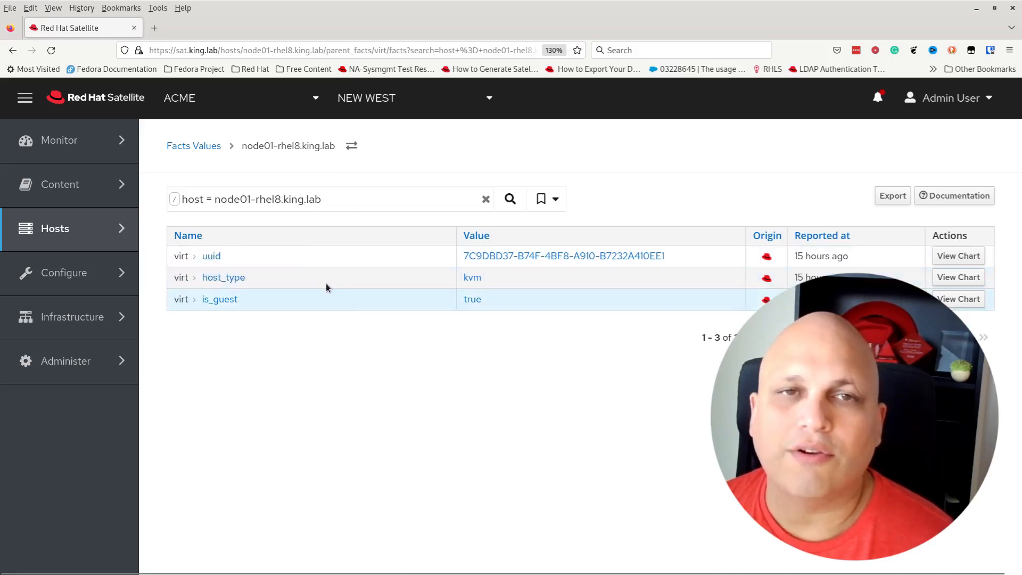
Return to the full fact list of node01-rhel8.king.lab and export it as CSV, opening the file with LibreOffice Calc
{"action": "left_click", "coordinate": [352, 146]}
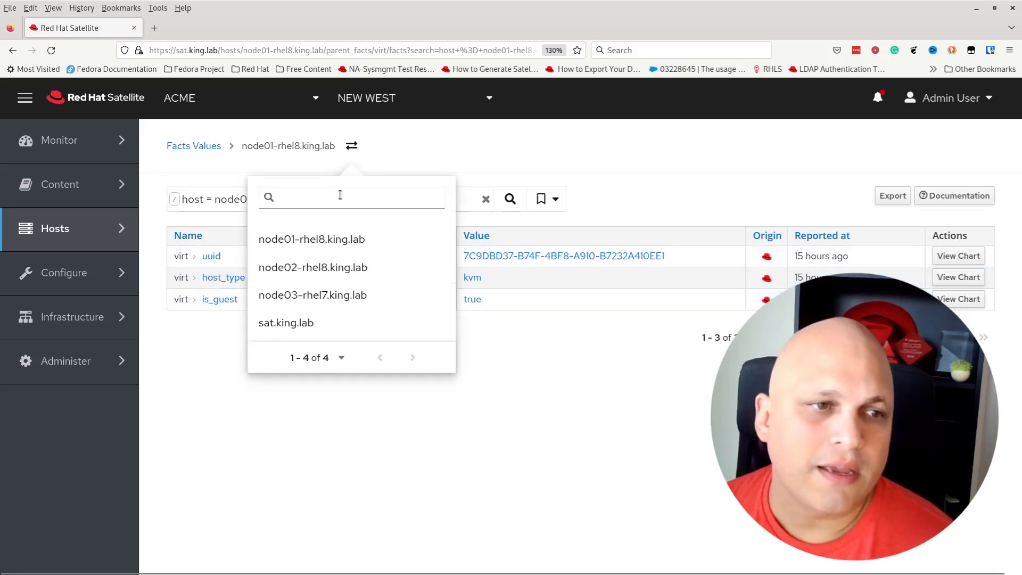
{"action": "left_click", "coordinate": [345, 243]}
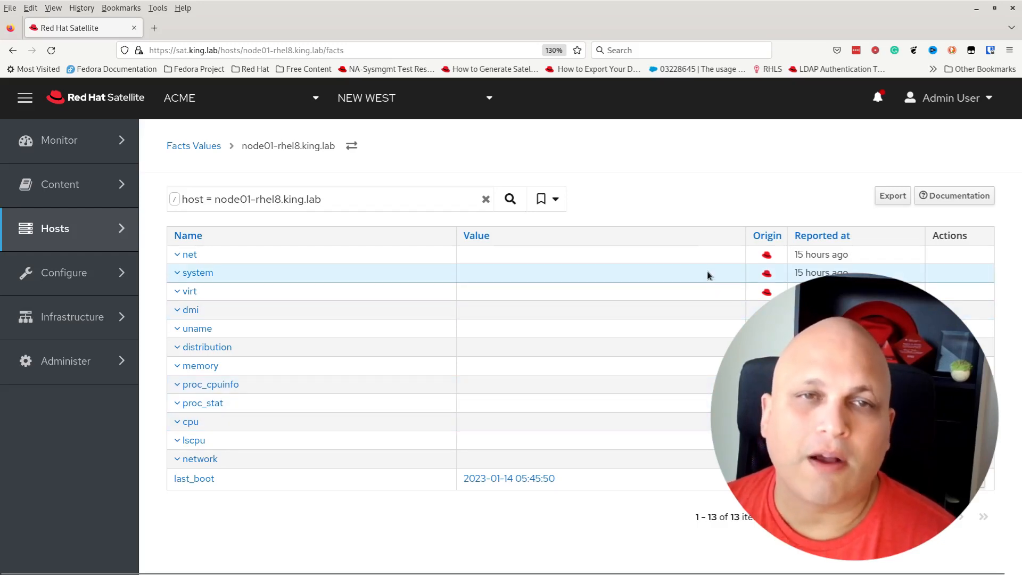
{"action": "left_click", "coordinate": [900, 199]}
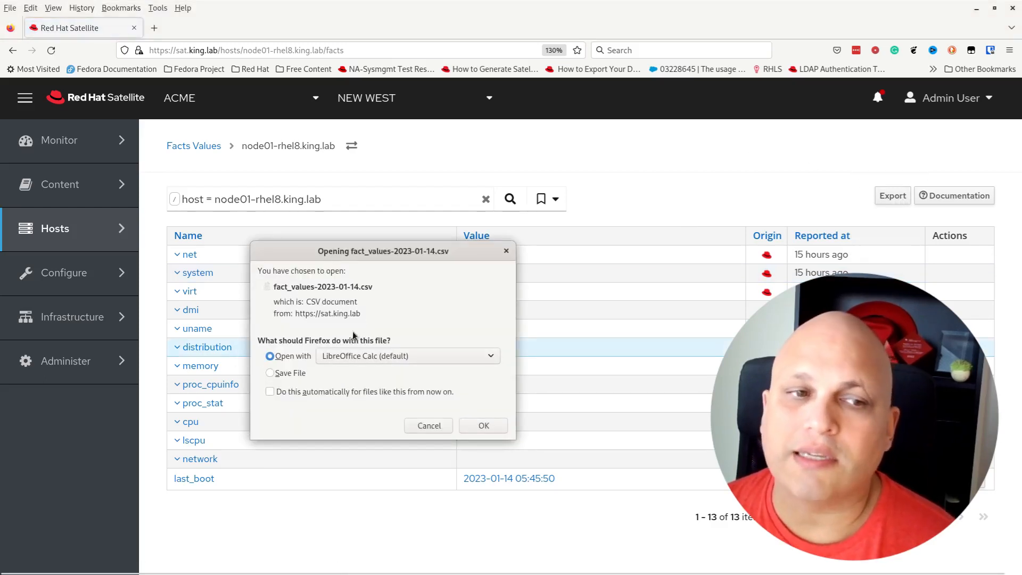
{"action": "left_click", "coordinate": [481, 426]}
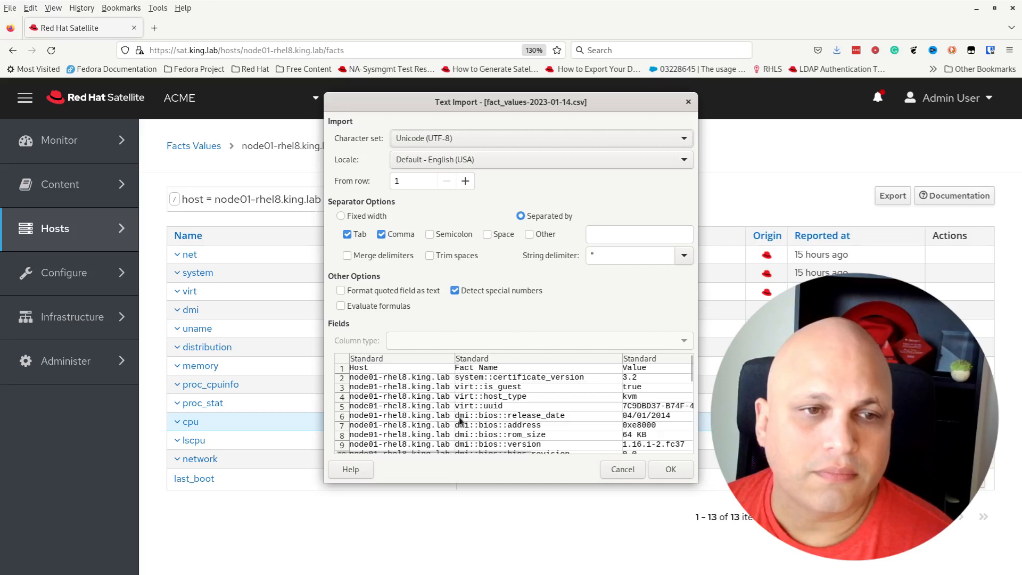
Import the CSV with tab and comma as separators and enlarge the spreadsheet window
{"action": "left_click", "coordinate": [392, 235]}
{"action": "left_click", "coordinate": [391, 235]}
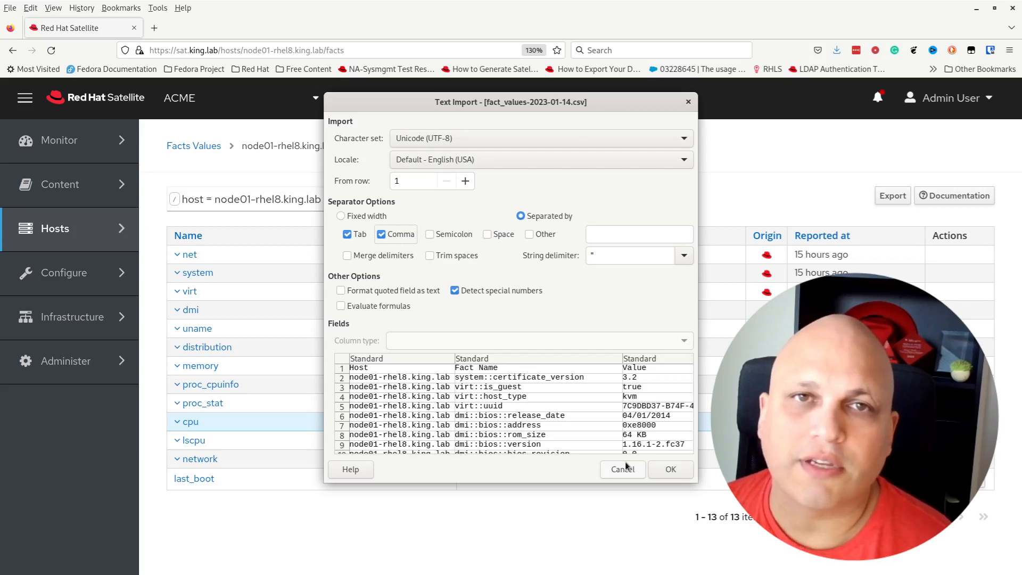
{"action": "left_click", "coordinate": [670, 470]}
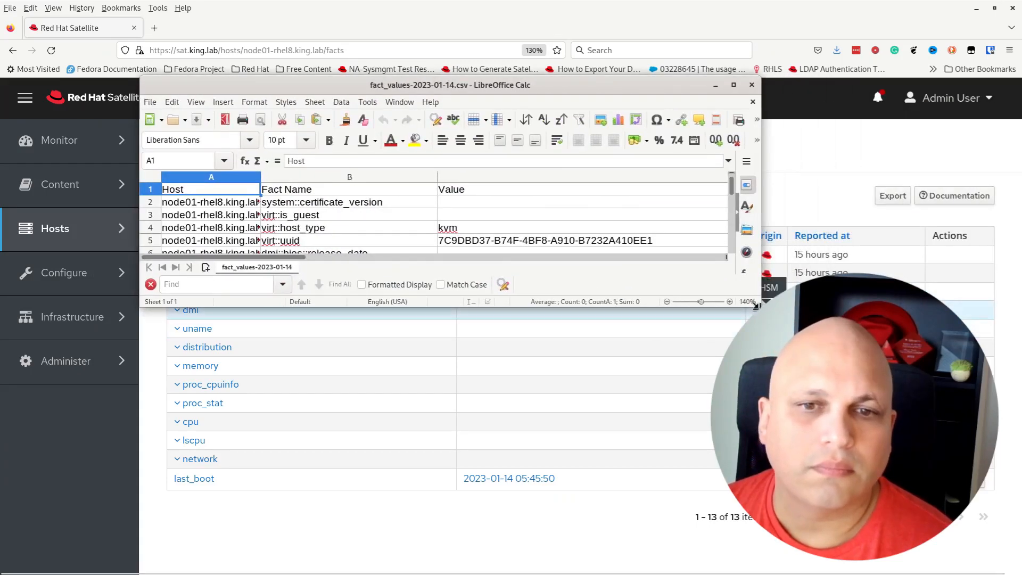
{"action": "left_click_drag", "start_coordinate": [760, 307], "coordinate": [987, 516]}
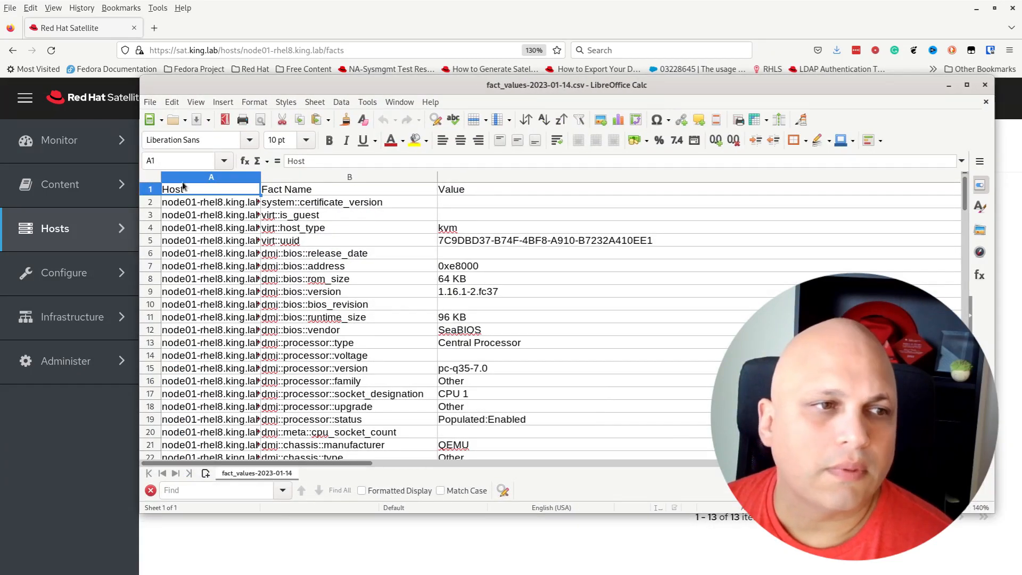
Fit all column widths to their contents and add AutoFilter to the header row
{"action": "left_click", "coordinate": [149, 176]}
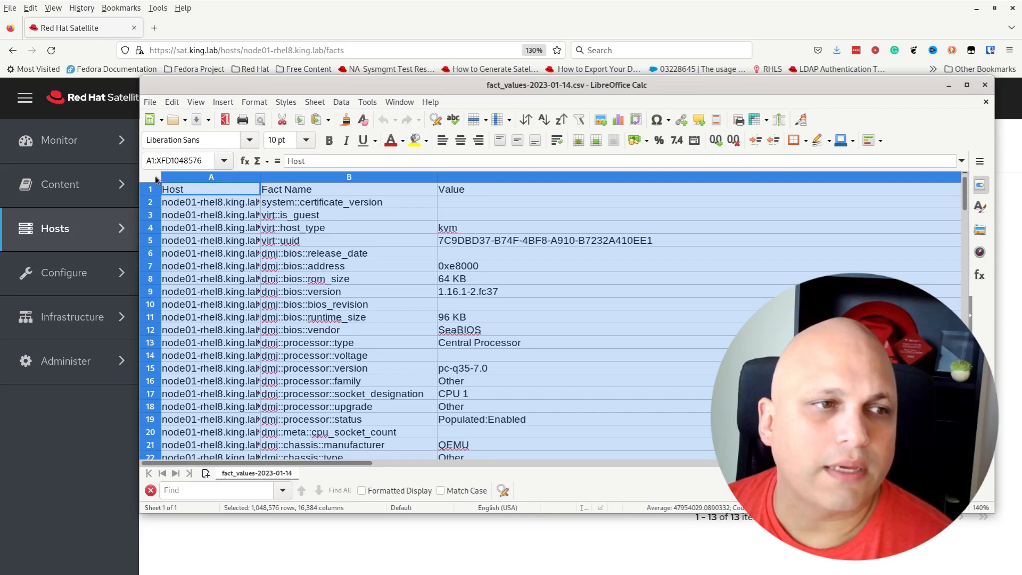
{"action": "left_click_drag", "start_coordinate": [260, 177], "coordinate": [965, 512]}
{"action": "left_click", "coordinate": [965, 513]}
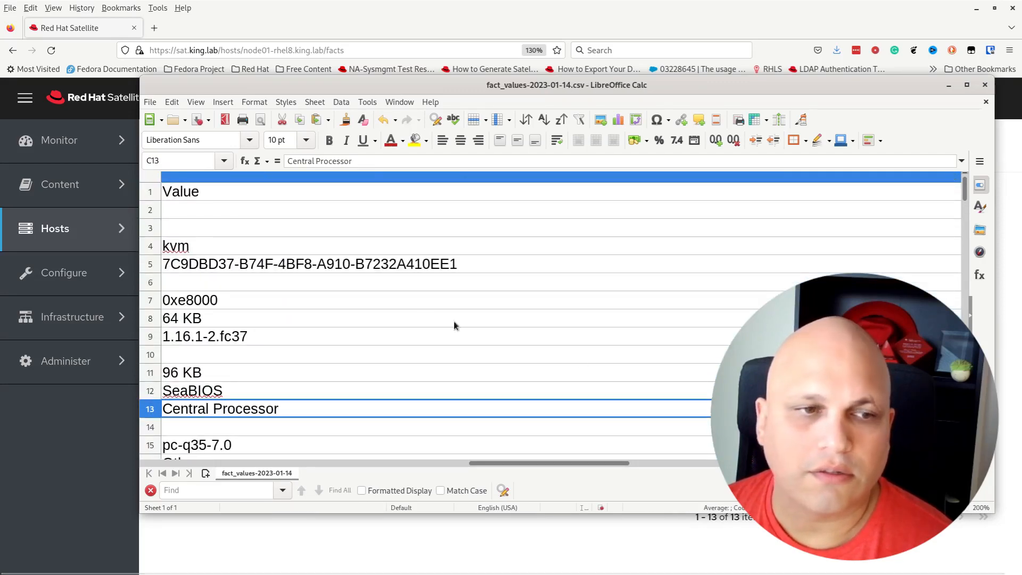
{"action": "left_click_drag", "start_coordinate": [520, 464], "coordinate": [87, 430]}
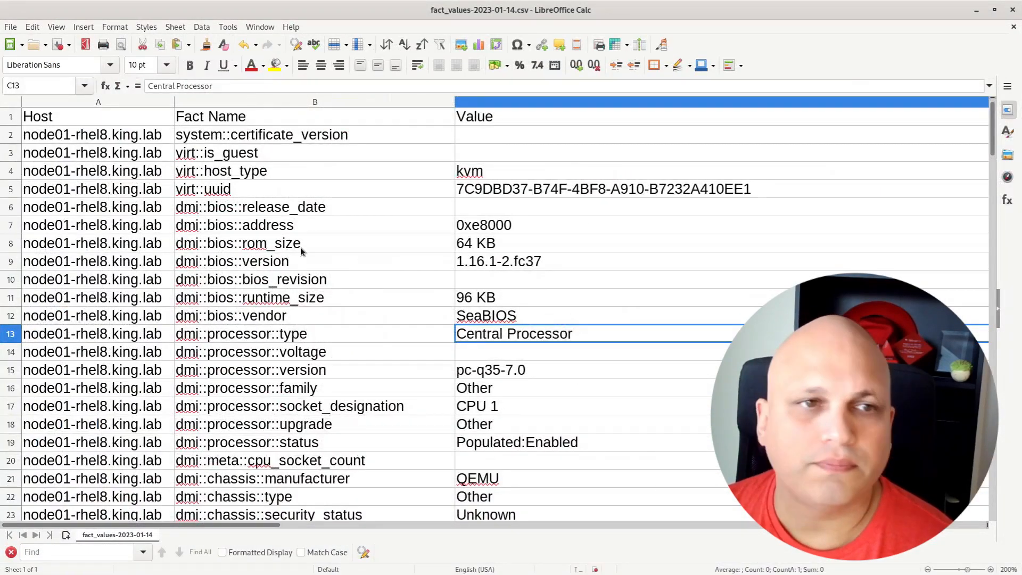
{"action": "left_click", "coordinate": [123, 115]}
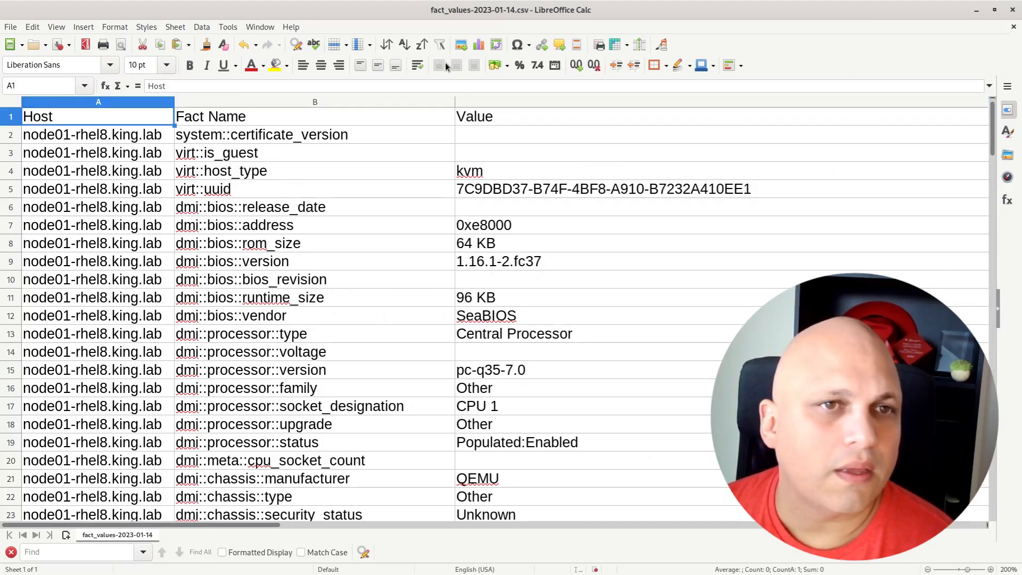
{"action": "left_click", "coordinate": [439, 44]}
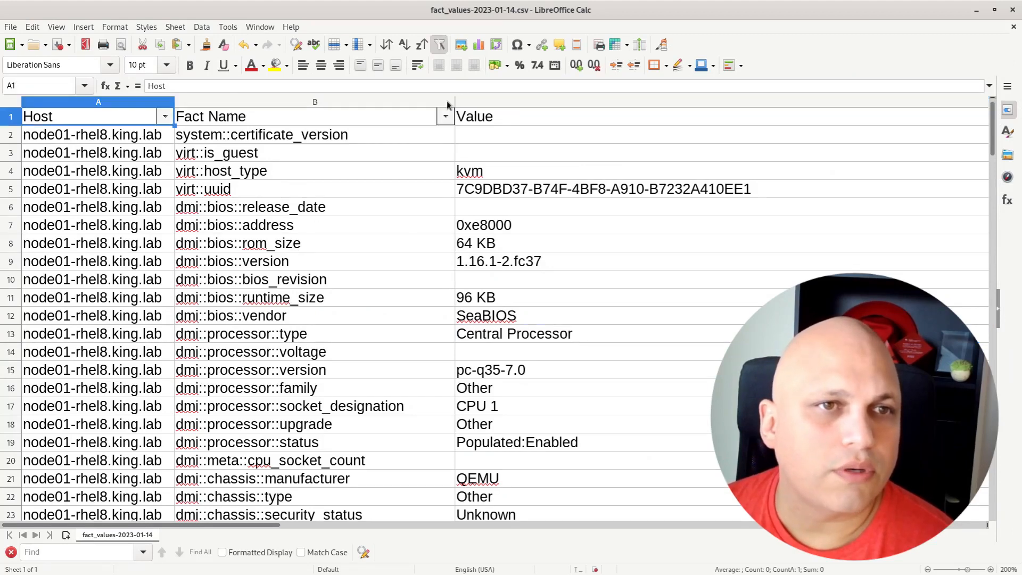
Try hiding the Value column and undo the change
{"action": "left_click", "coordinate": [628, 100]}
{"action": "right_click", "coordinate": [628, 100]}
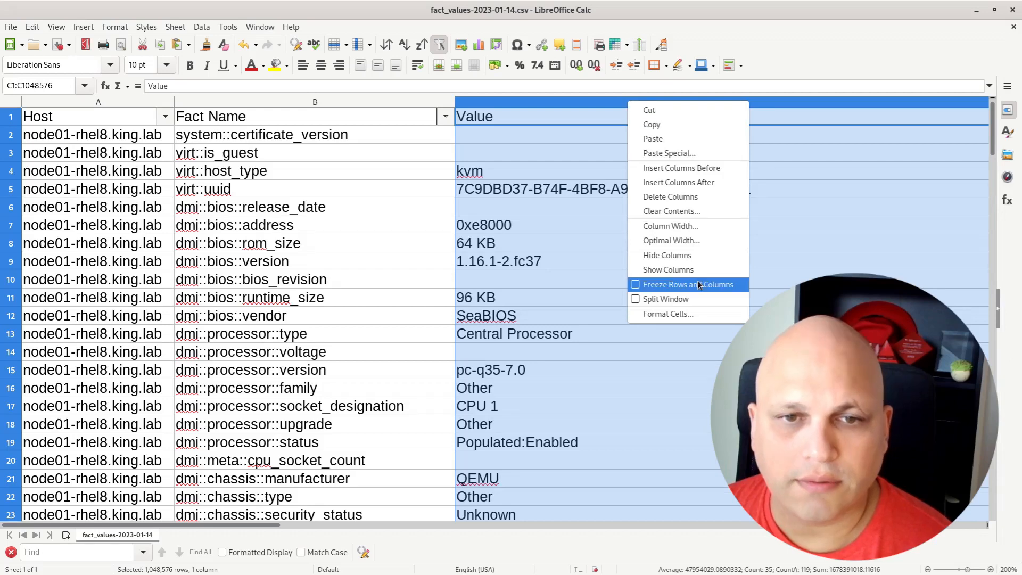
{"action": "left_click", "coordinate": [708, 256]}
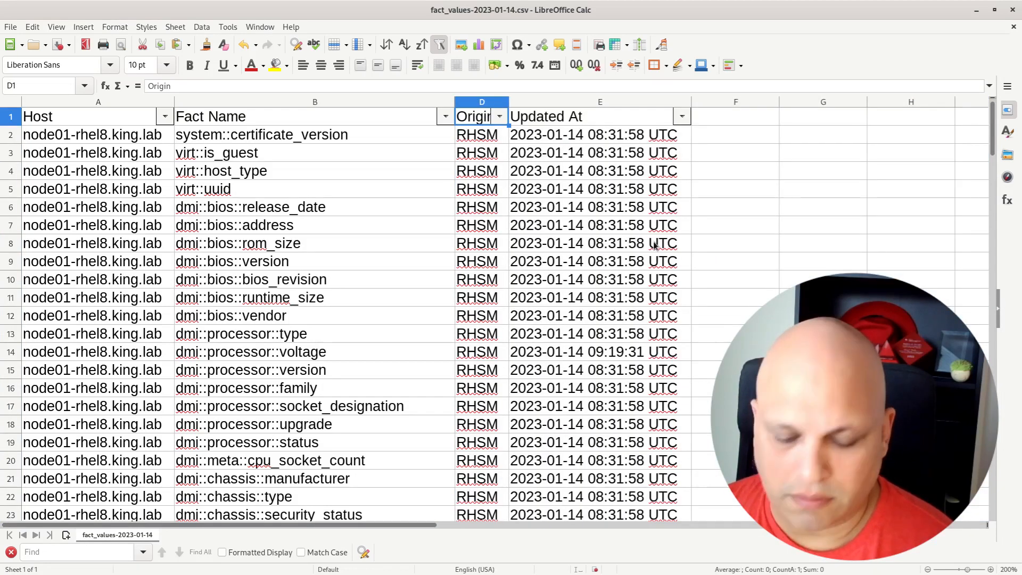
{"action": "key", "text": "ctrl+z"}
Narrow the Value column by entering a smaller column width
{"action": "right_click", "coordinate": [580, 98]}
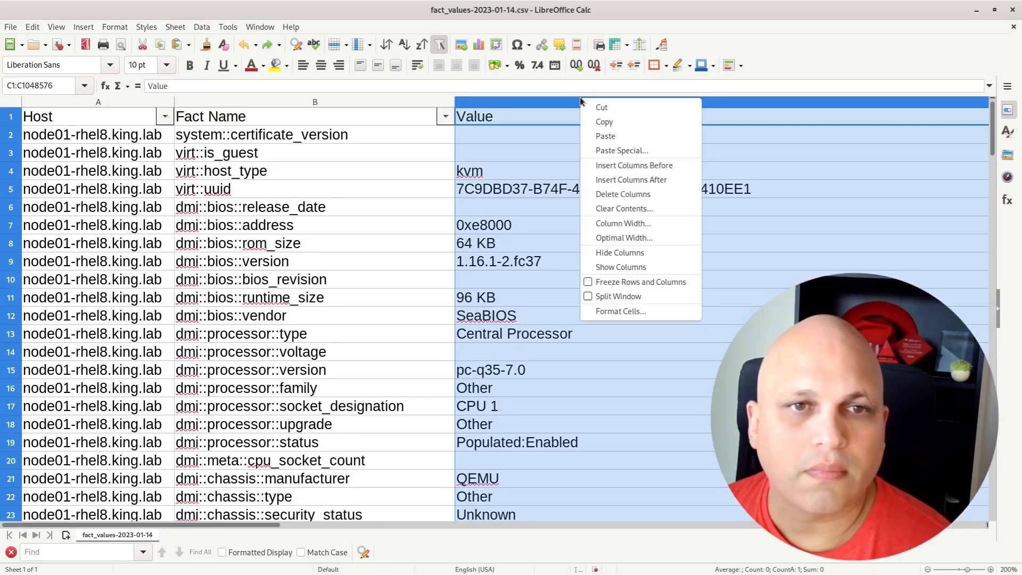
{"action": "left_click", "coordinate": [668, 224]}
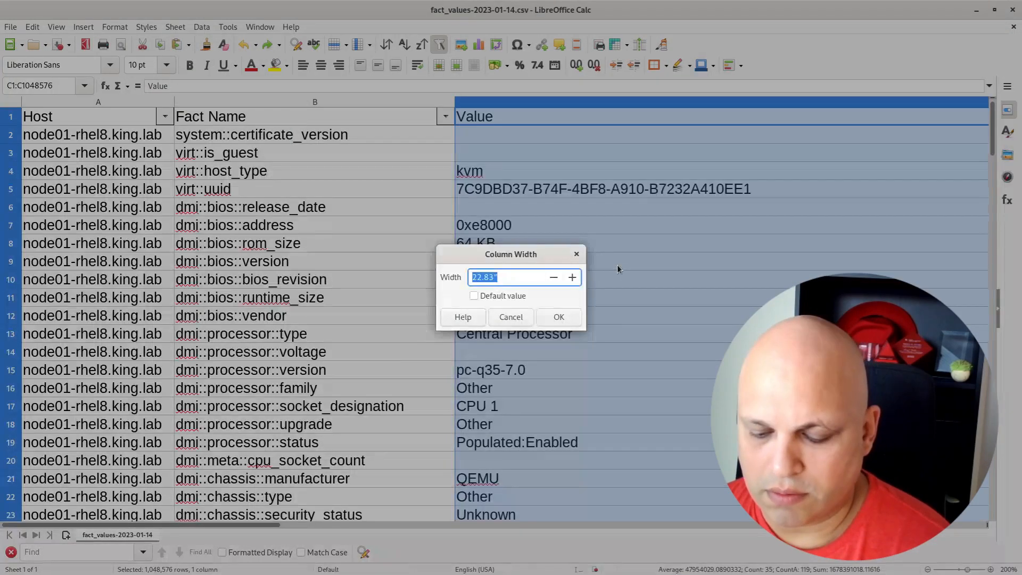
{"action": "type", "text": "5"}
{"action": "left_click", "coordinate": [574, 315]}
{"action": "left_click", "coordinate": [578, 307]}
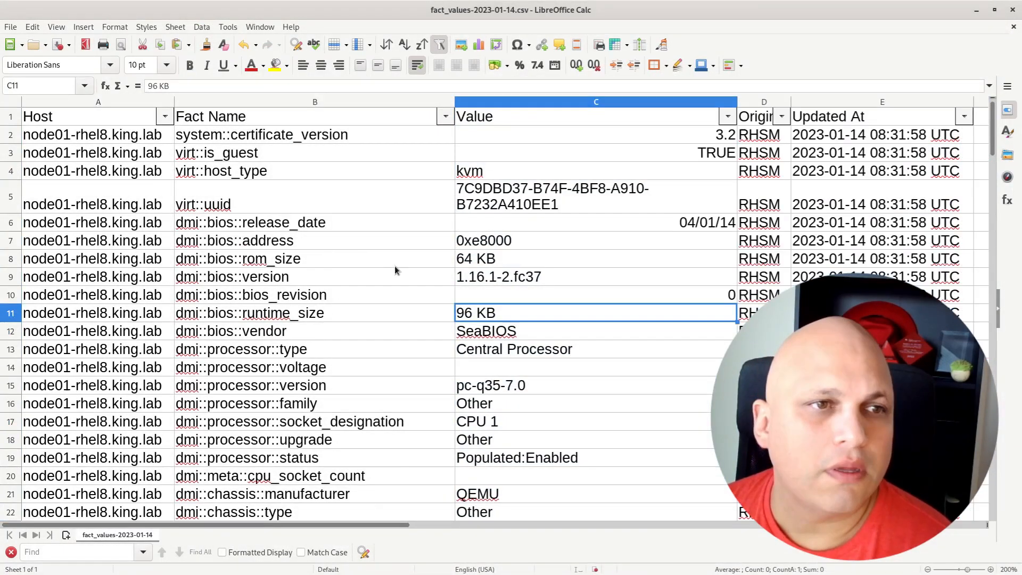
Check which hosts the Host column filter offers and review the listed fact names and values
{"action": "left_click", "coordinate": [164, 117]}
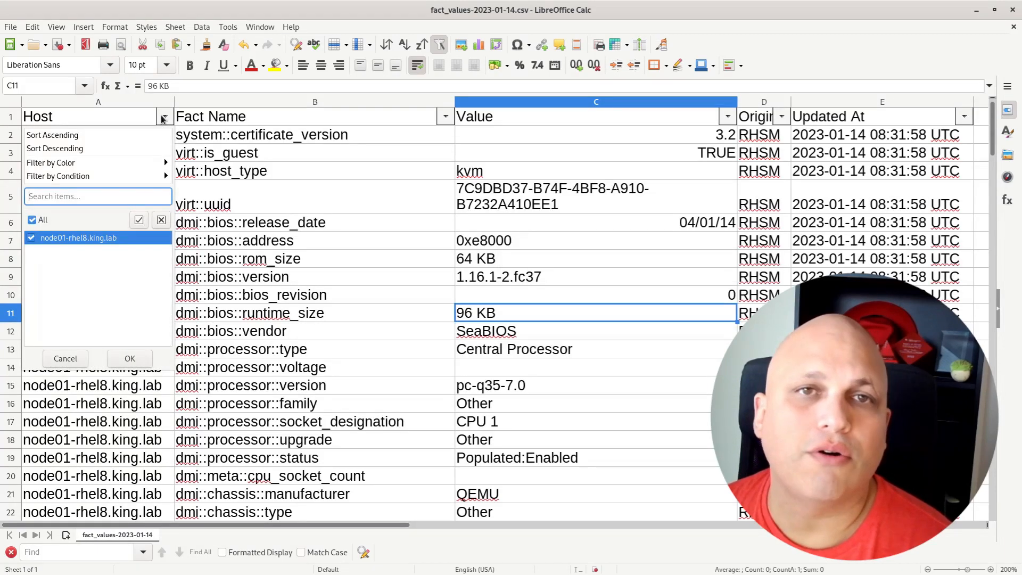
{"action": "left_click", "coordinate": [239, 180]}
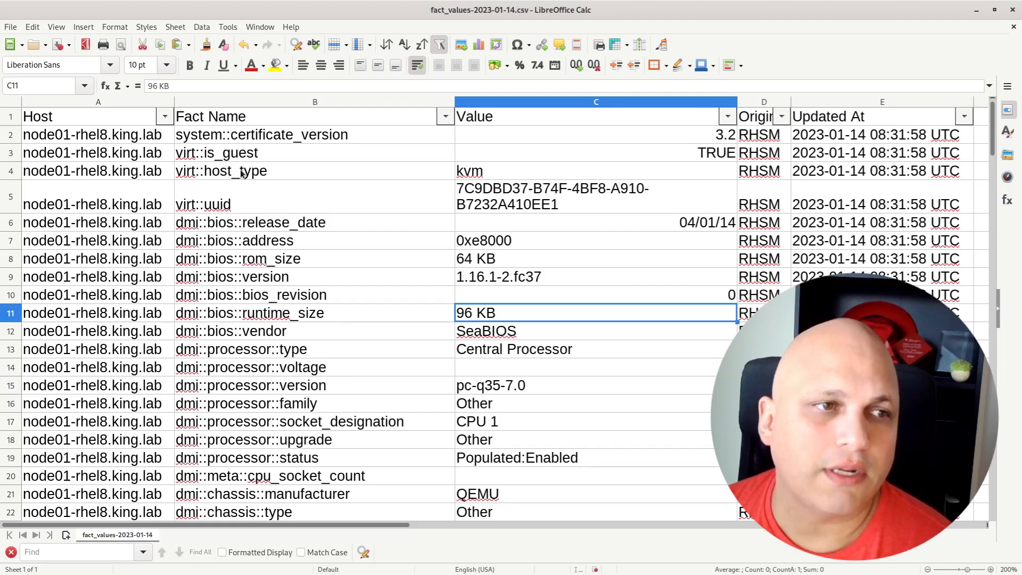
{"action": "left_click", "coordinate": [242, 173]}
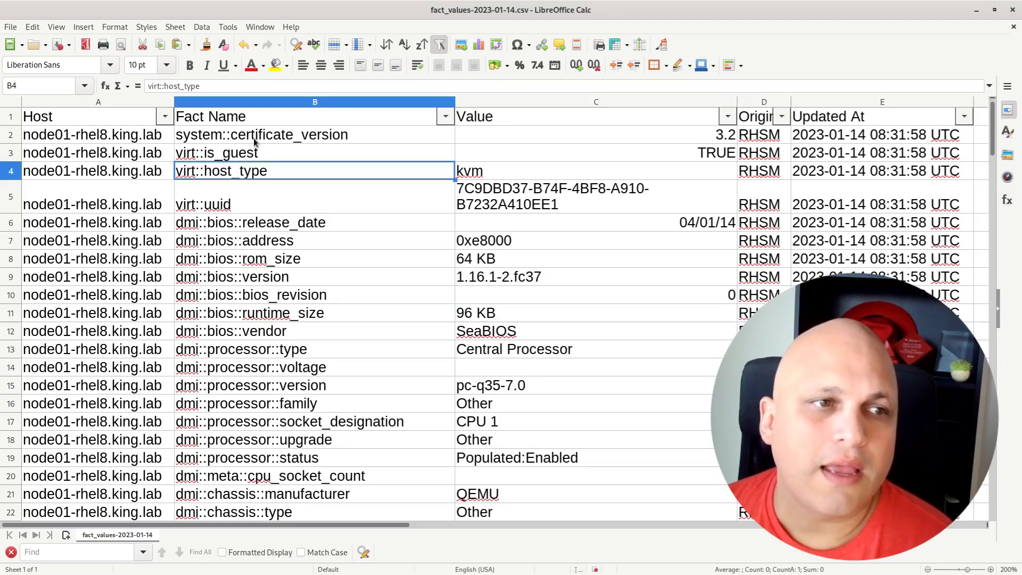
{"action": "left_click", "coordinate": [247, 299]}
{"action": "scroll", "coordinate": [261, 229], "scroll_direction": "down", "scroll_amount": 6}
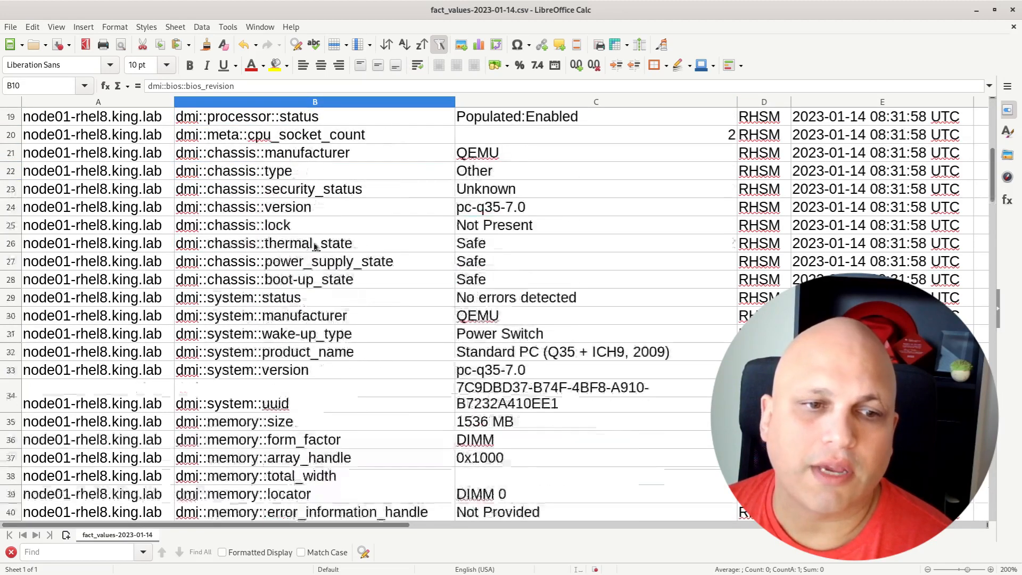
{"action": "scroll", "coordinate": [315, 246], "scroll_direction": "up", "scroll_amount": 6}
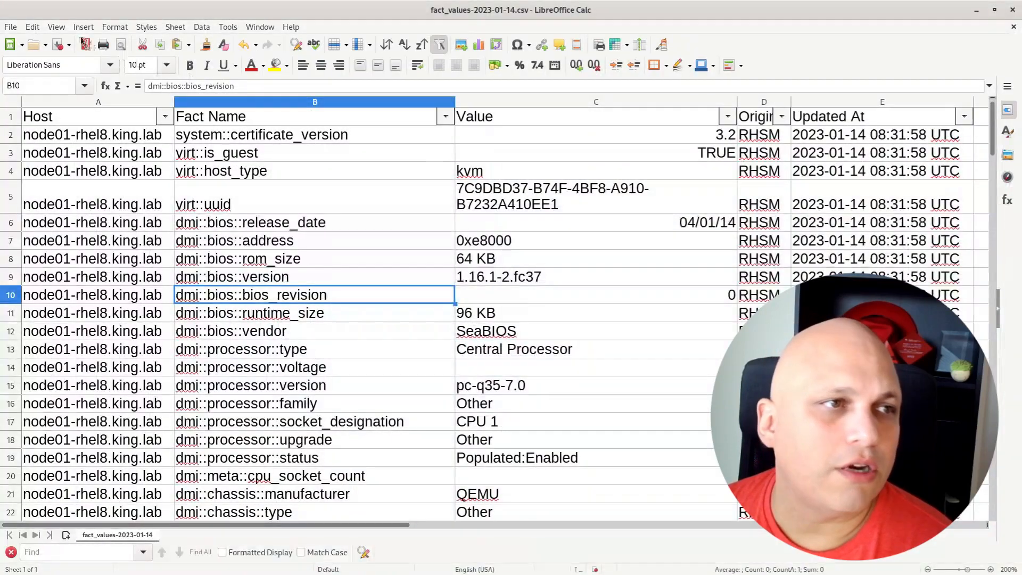
Freeze the first row so the column headers stay fixed while the fact list scrolls
{"action": "left_click", "coordinate": [65, 31]}
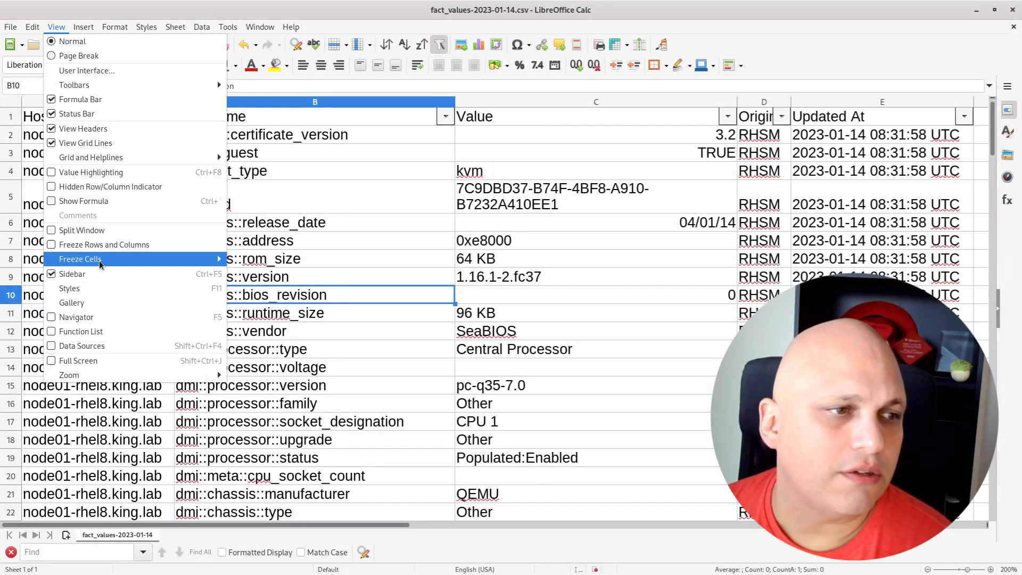
{"action": "mouse_move", "coordinate": [107, 261]}
{"action": "left_click", "coordinate": [304, 276]}
{"action": "scroll", "coordinate": [431, 254], "scroll_direction": "down", "scroll_amount": 3}
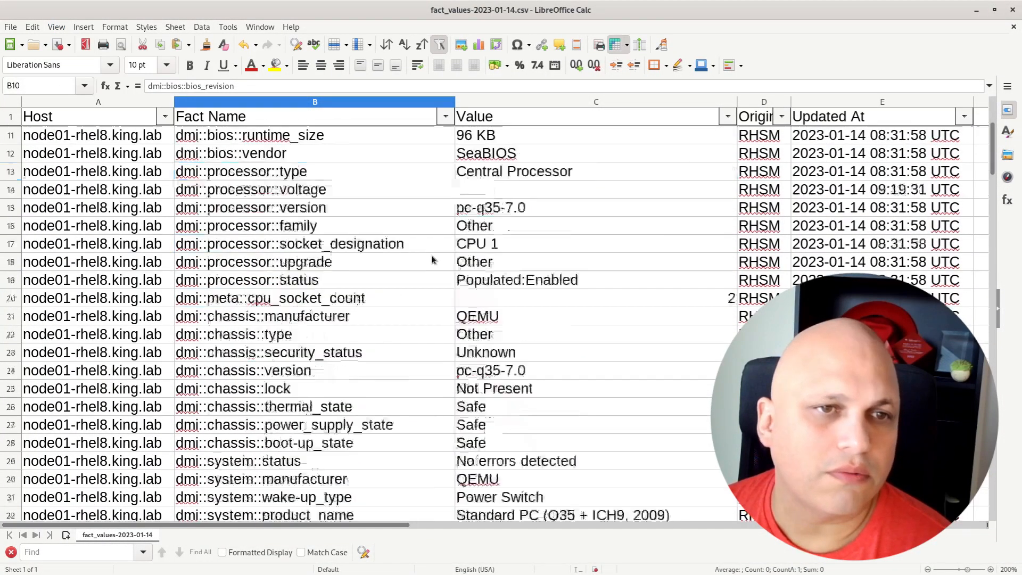
{"action": "scroll", "coordinate": [431, 254], "scroll_direction": "up", "scroll_amount": 3}
Review the Value, Origin and Updated At columns and check which entries the Origin filter offers
{"action": "left_click", "coordinate": [515, 124]}
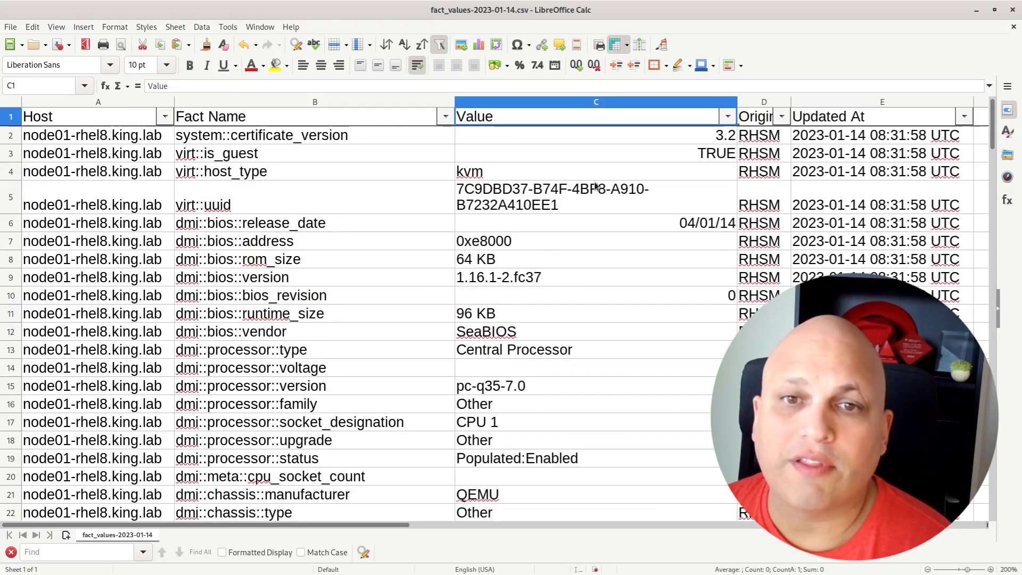
{"action": "left_click", "coordinate": [592, 156]}
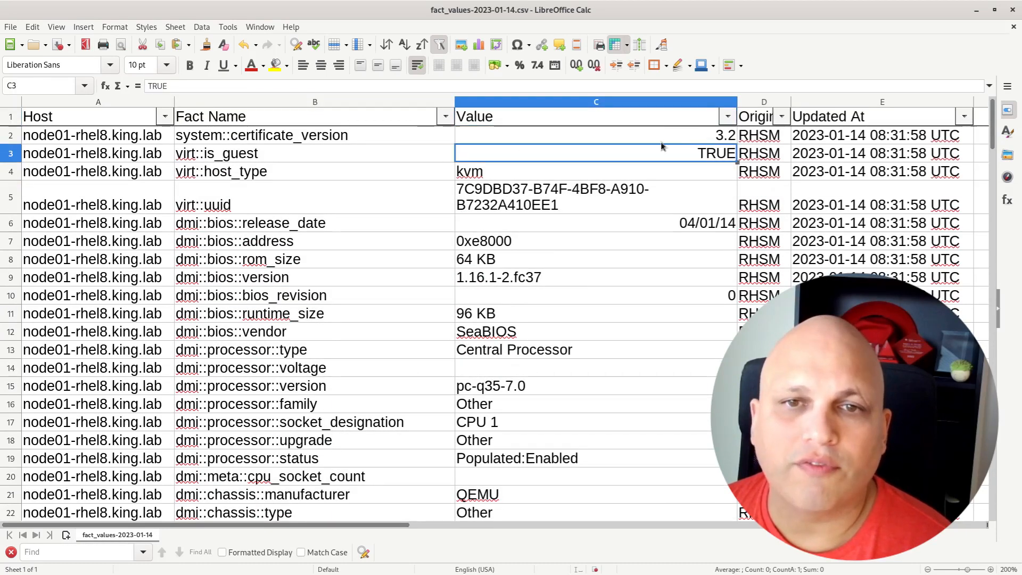
{"action": "left_click", "coordinate": [782, 119]}
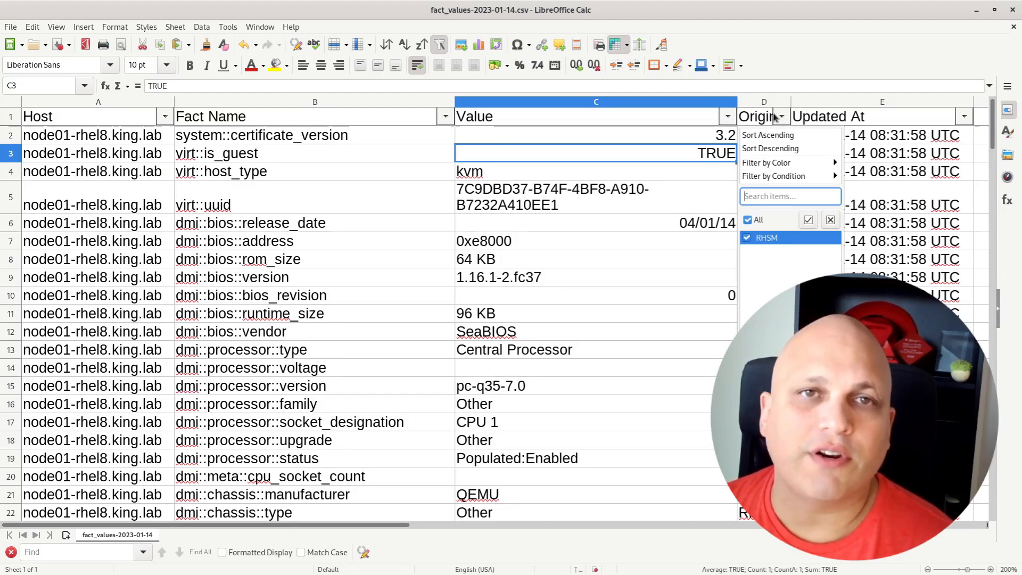
{"action": "key", "text": "Escape"}
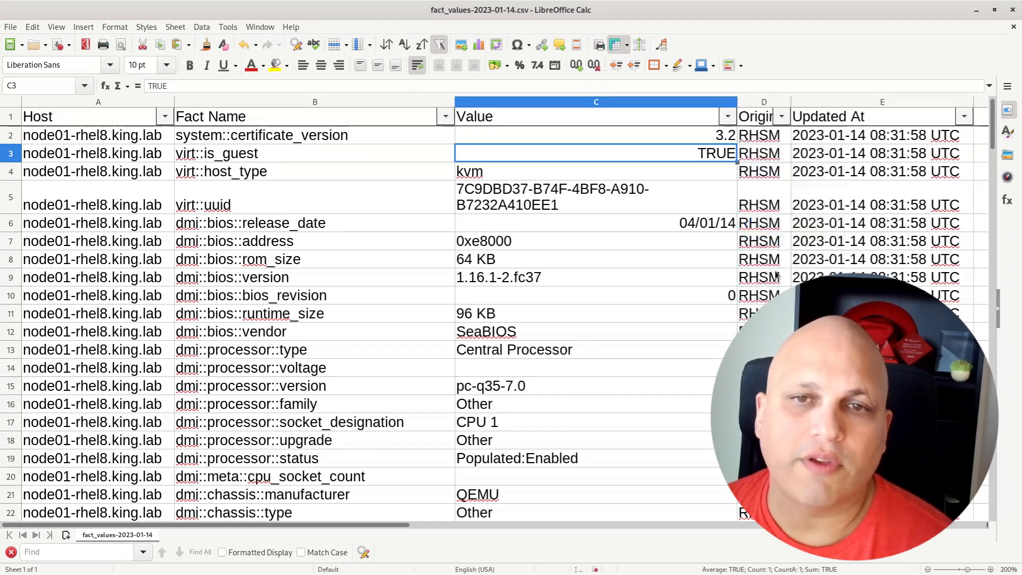
{"action": "left_click", "coordinate": [847, 140]}
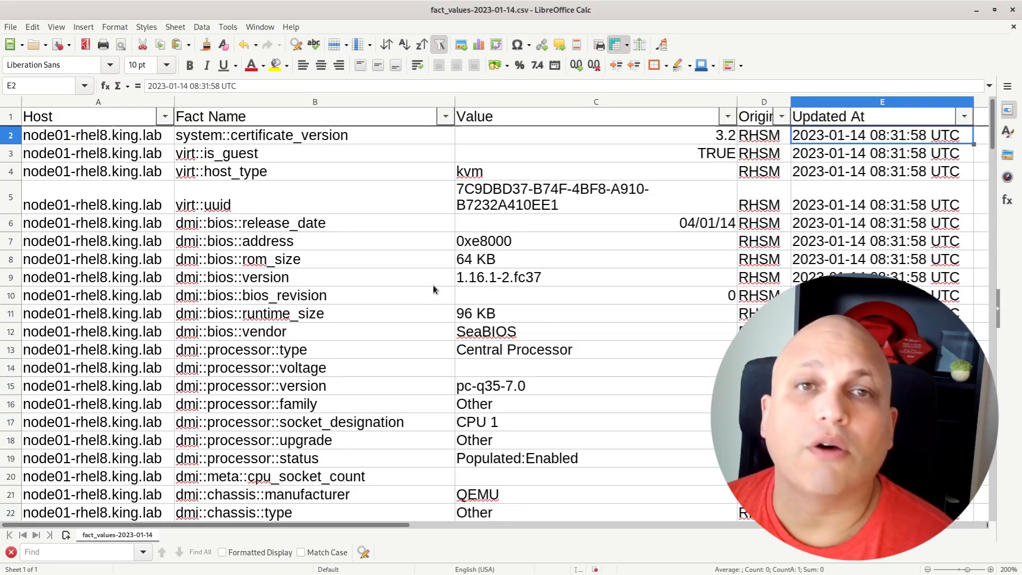
Filter the Fact Name column to the facts matching "uuid"
{"action": "left_click", "coordinate": [445, 117]}
{"action": "left_click", "coordinate": [185, 220]}
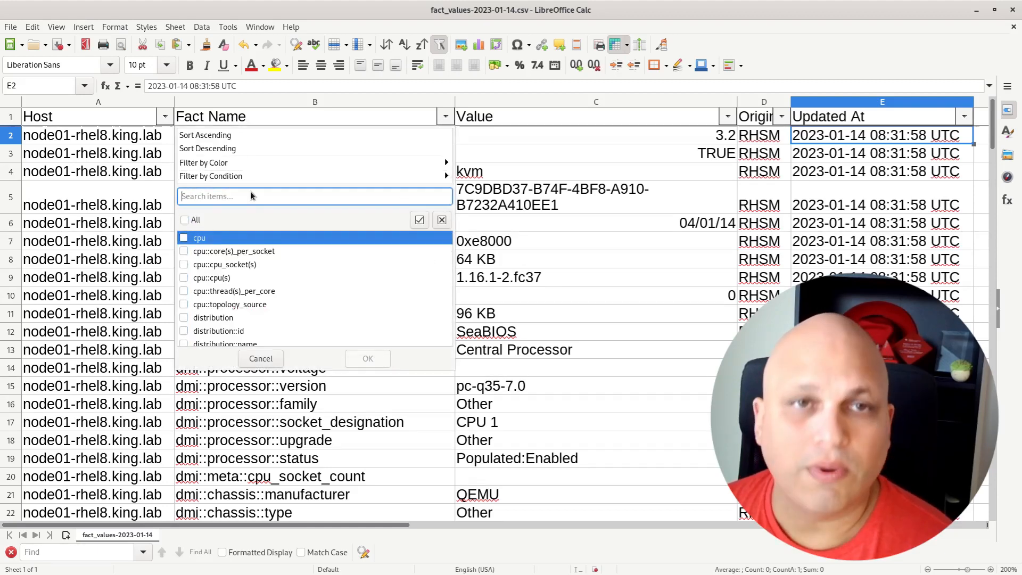
{"action": "type", "text": "uuid"}
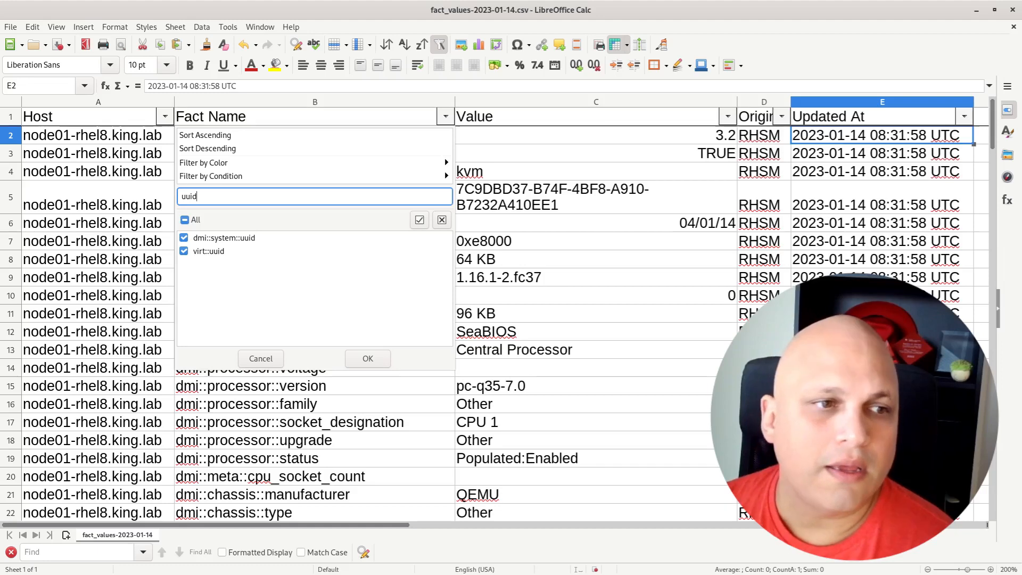
{"action": "left_click", "coordinate": [361, 362]}
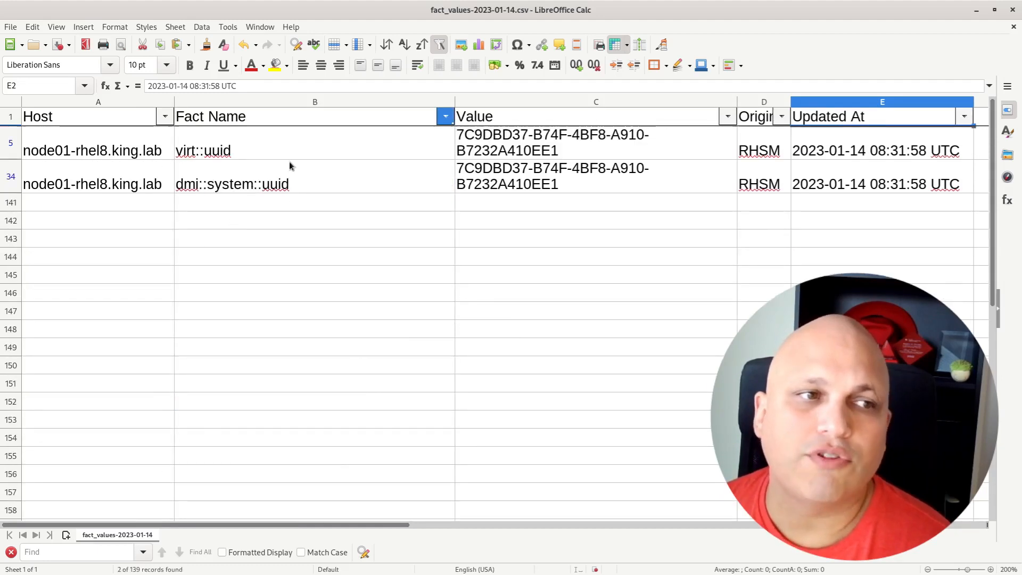
Examine the virt::uuid fact name and view the Fact Name filter options without changing them
{"action": "left_click", "coordinate": [224, 155]}
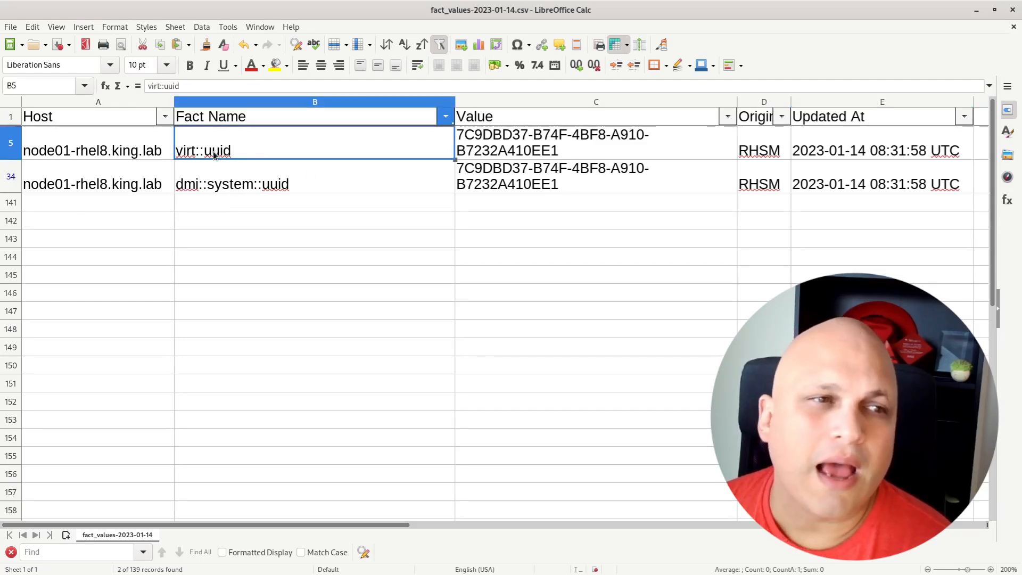
{"action": "left_click_drag", "start_coordinate": [238, 149], "coordinate": [168, 149]}
{"action": "left_click", "coordinate": [244, 152]}
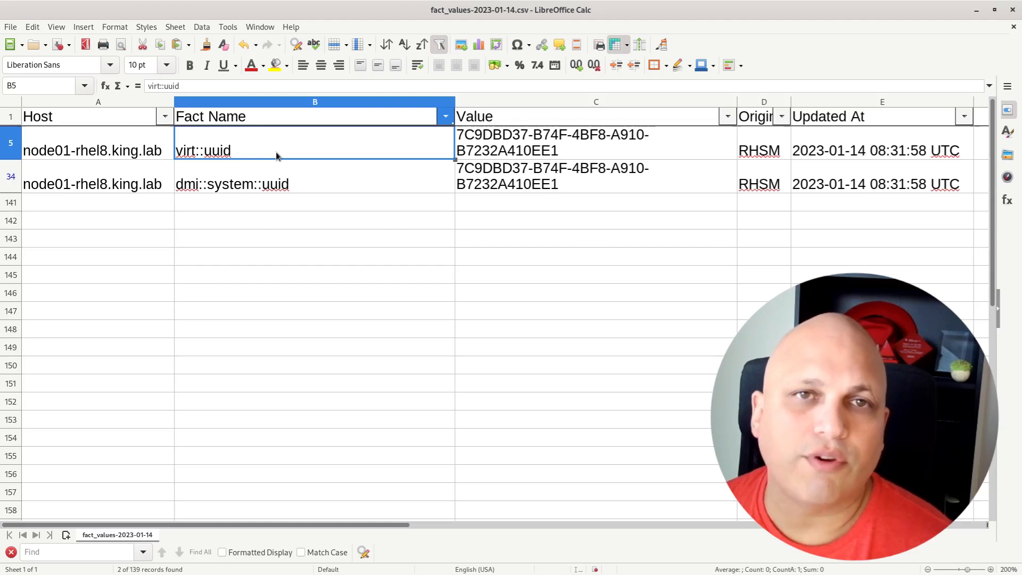
{"action": "left_click", "coordinate": [443, 118]}
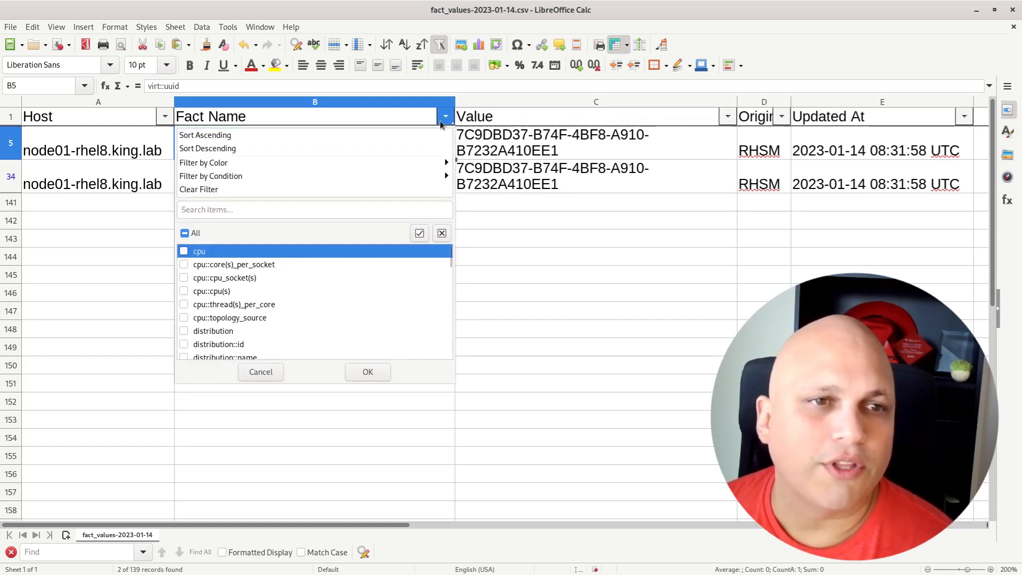
{"action": "left_click", "coordinate": [444, 116]}
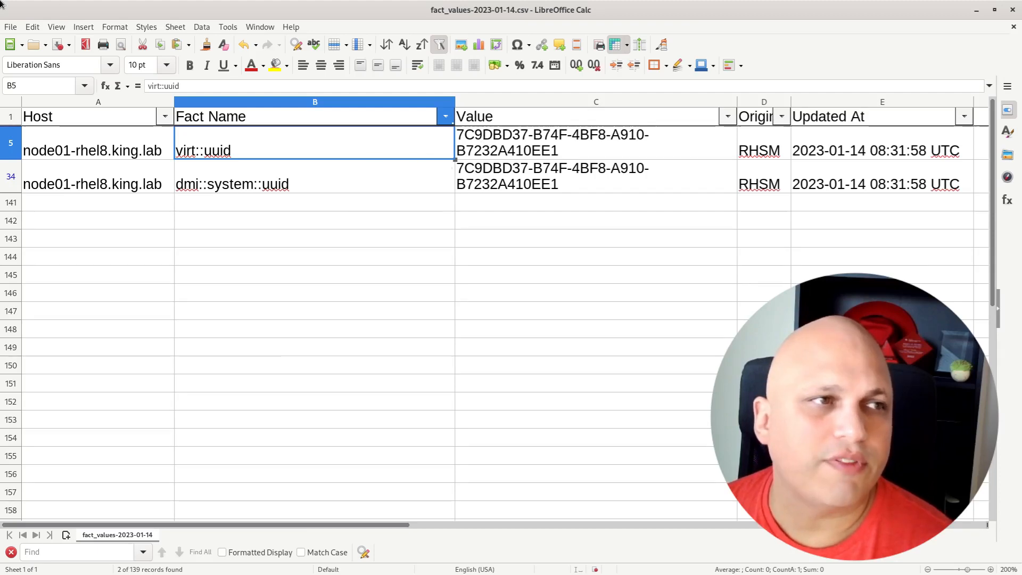
Switch to the terminal, restore its window to a smaller size and place it below the filtered spreadsheet rows
{"action": "key", "text": "super"}
{"action": "left_click", "coordinate": [384, 424]}
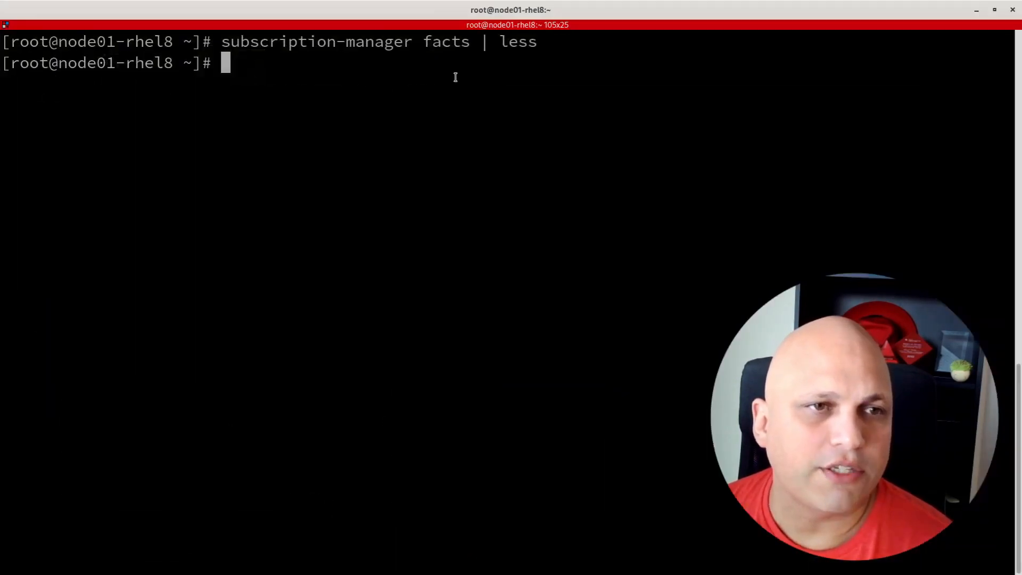
{"action": "double_click", "coordinate": [500, 9]}
{"action": "left_click_drag", "start_coordinate": [503, 16], "coordinate": [308, 220]}
Run "subscription-manager facts | grep -i uuid" in the terminal to list the host's UUID facts
{"action": "key", "text": "Up"}
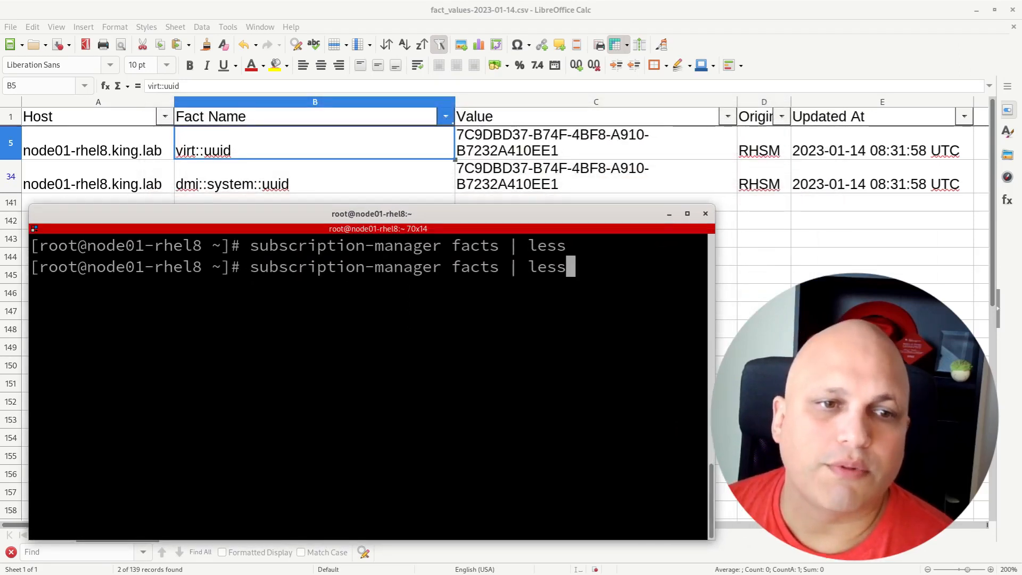
{"action": "key", "text": "BackSpace"}
{"action": "key", "text": "BackSpace"}
{"action": "key", "text": "BackSpace"}
{"action": "key", "text": "BackSpace"}
{"action": "type", "text": "gre"}
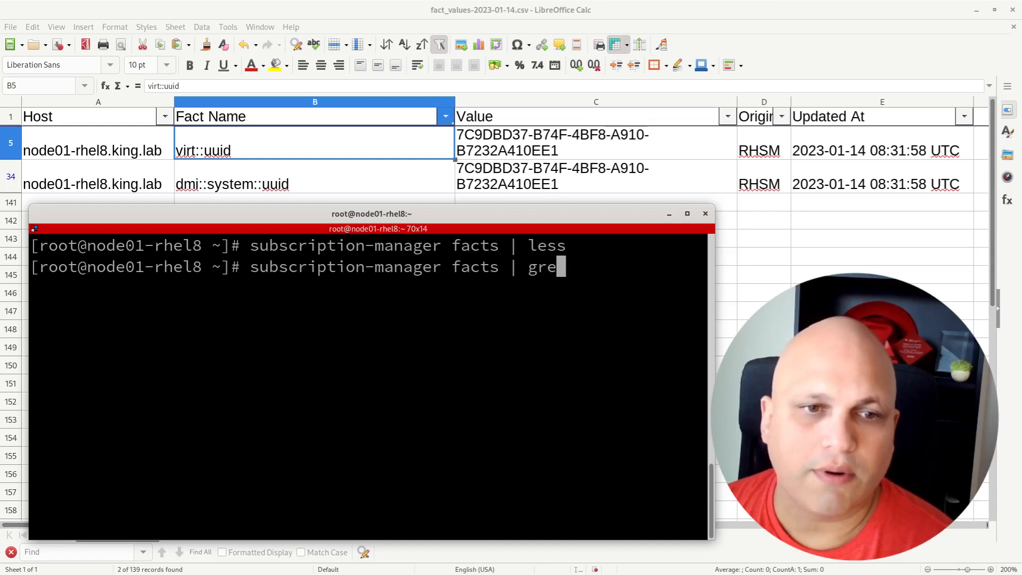
{"action": "type", "text": "p -i "}
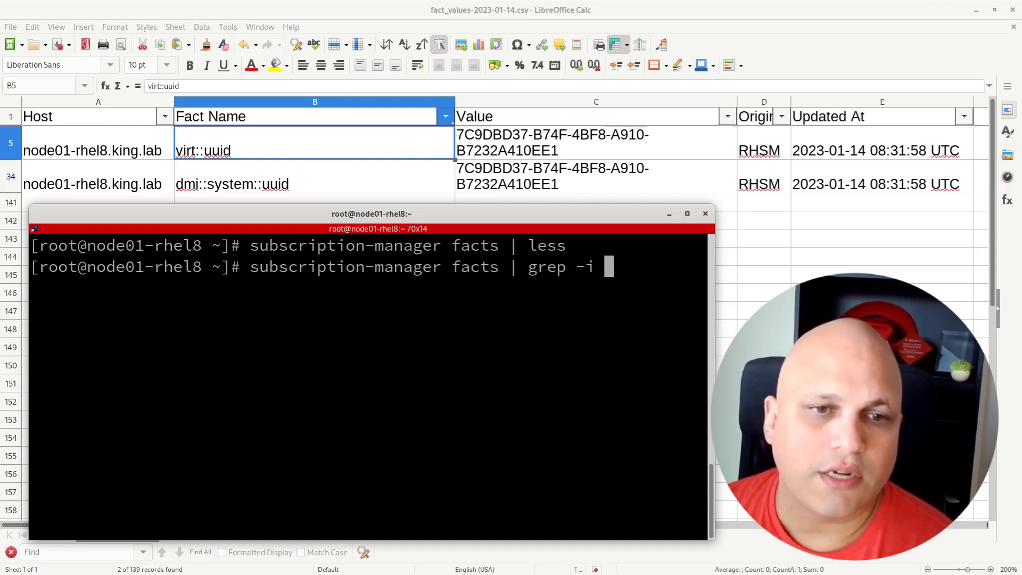
{"action": "type", "text": "uuid"}
{"action": "key", "text": "Return"}
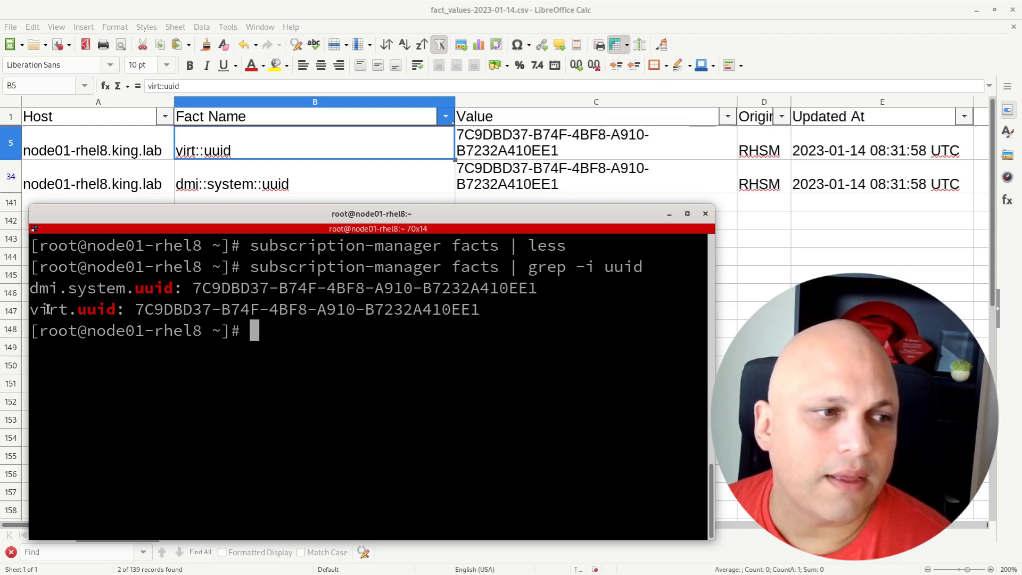
Compare the virt.uuid and dmi.system.uuid names and values in the terminal with the spreadsheet rows
{"action": "left_click_drag", "start_coordinate": [30, 309], "coordinate": [110, 309]}
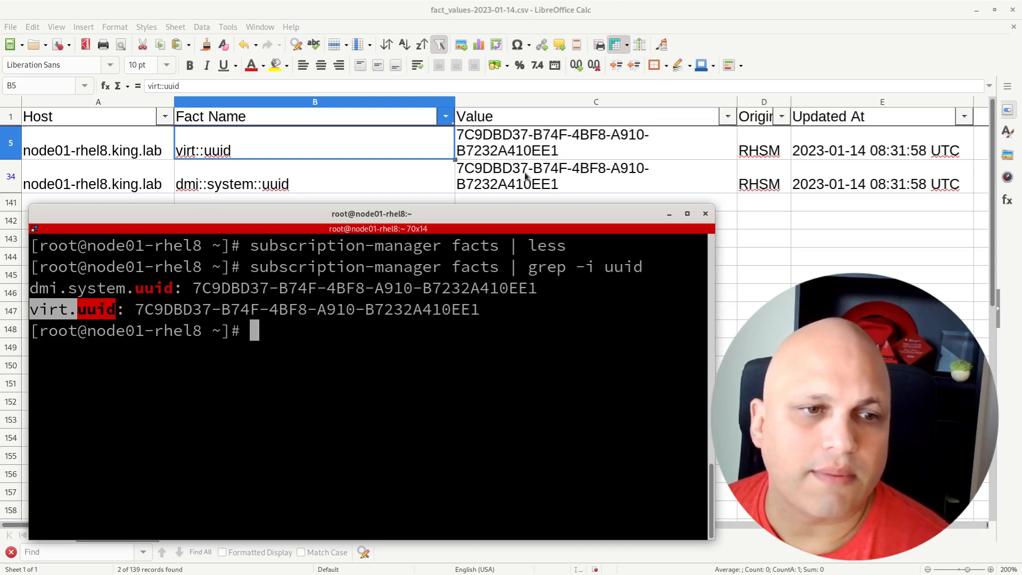
{"action": "double_click", "coordinate": [452, 288]}
{"action": "double_click", "coordinate": [452, 309]}
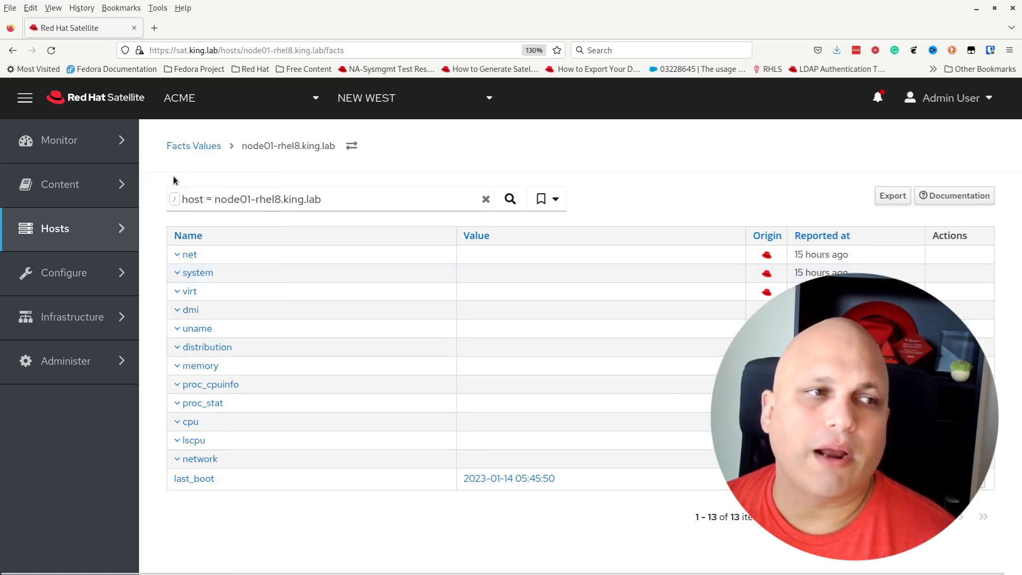
Switch to Red Hat Satellite in the browser and open the Host - Last Checkin report template
{"action": "mouse_move", "coordinate": [110, 141]}
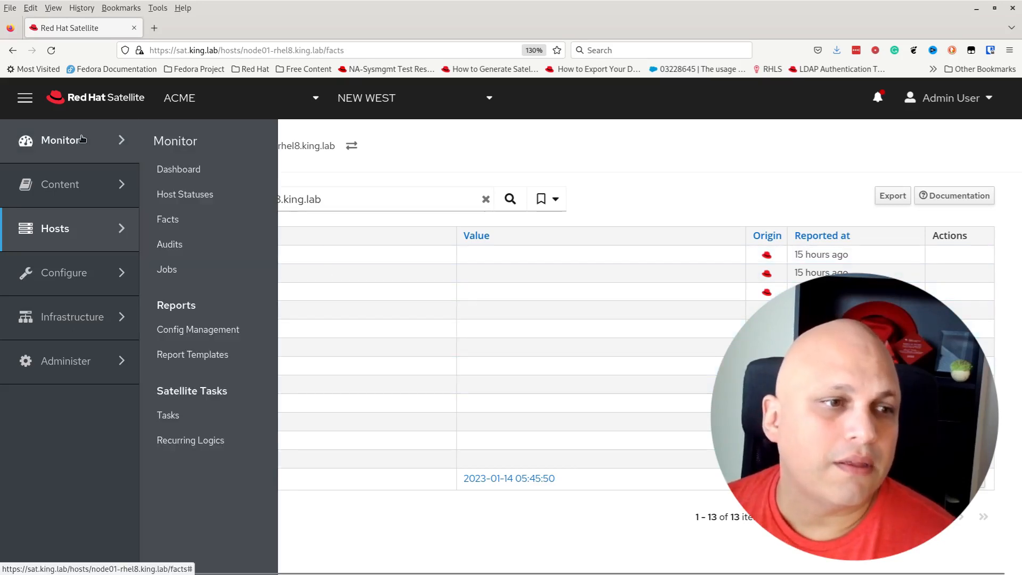
{"action": "left_click", "coordinate": [218, 356]}
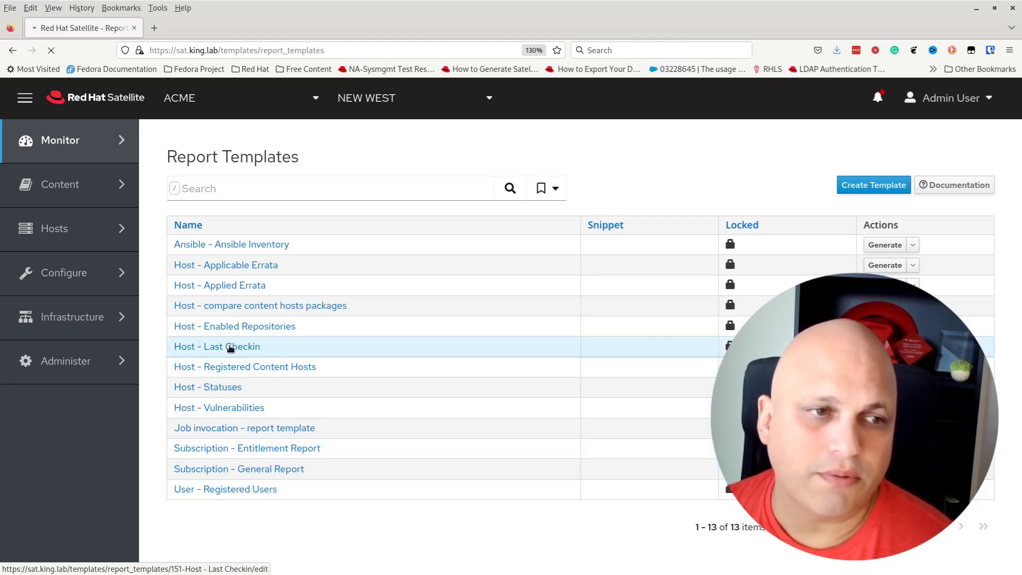
{"action": "left_click", "coordinate": [230, 347]}
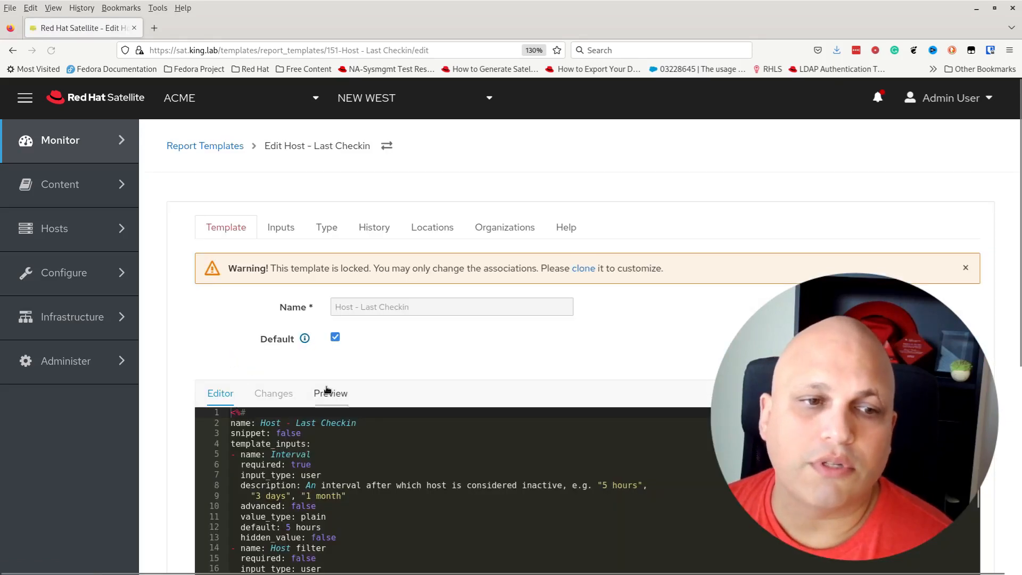
Examine the Host - Last Checkin template's inputs and type settings and return to its template code
{"action": "scroll", "coordinate": [305, 368], "scroll_direction": "down", "scroll_amount": 1}
{"action": "scroll", "coordinate": [298, 330], "scroll_direction": "up", "scroll_amount": 1}
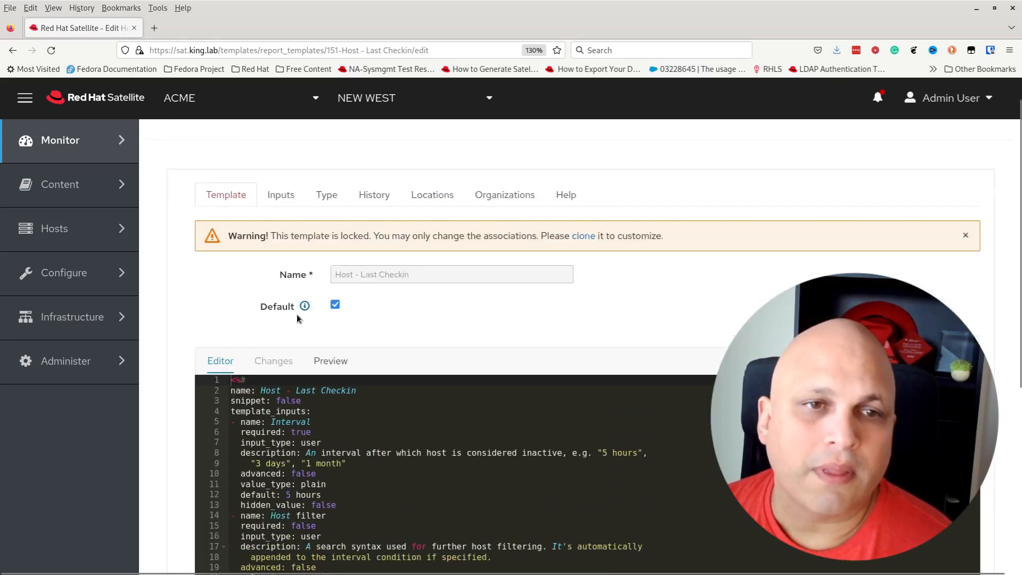
{"action": "left_click", "coordinate": [285, 228]}
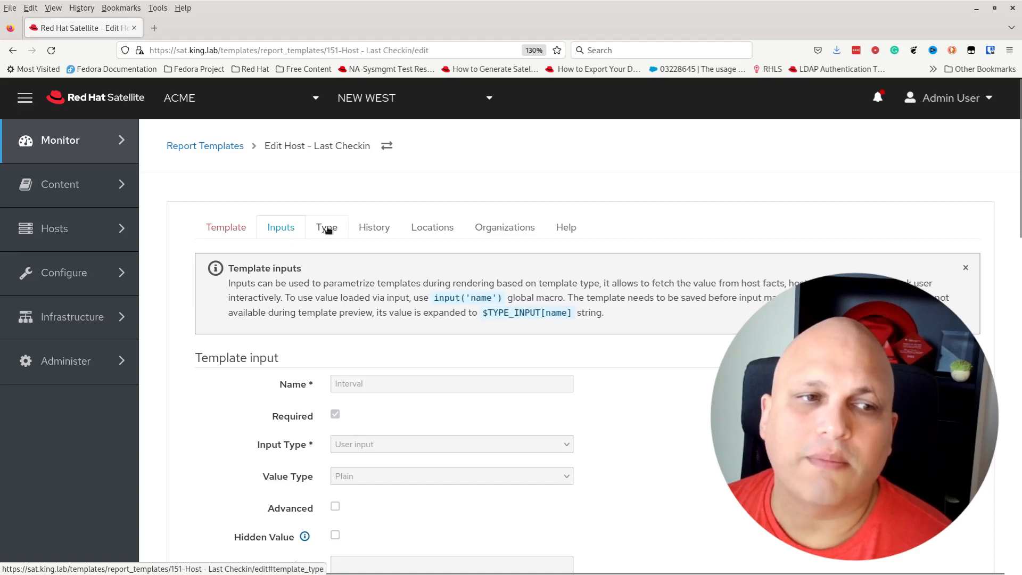
{"action": "left_click", "coordinate": [327, 228]}
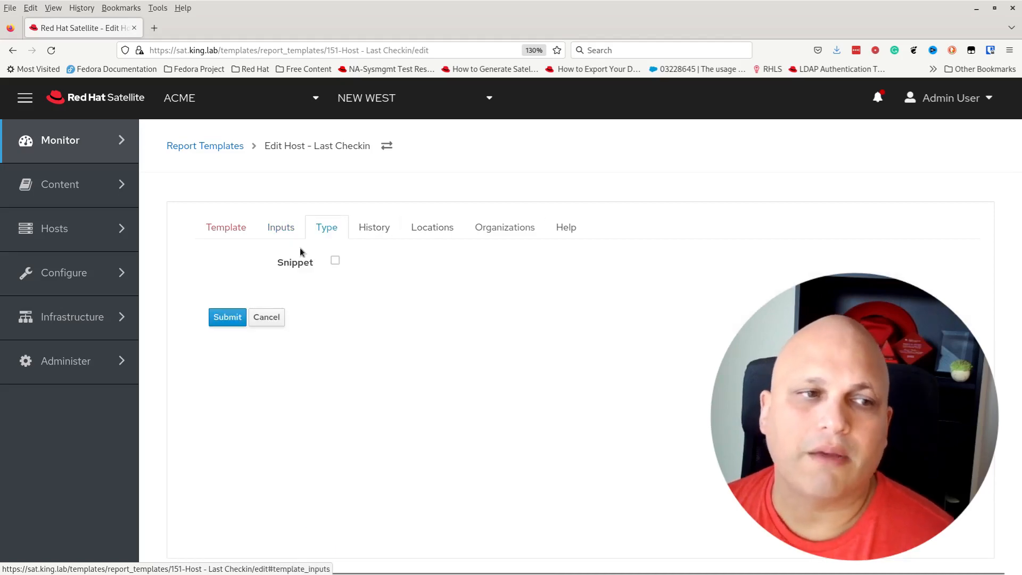
{"action": "left_click", "coordinate": [230, 228]}
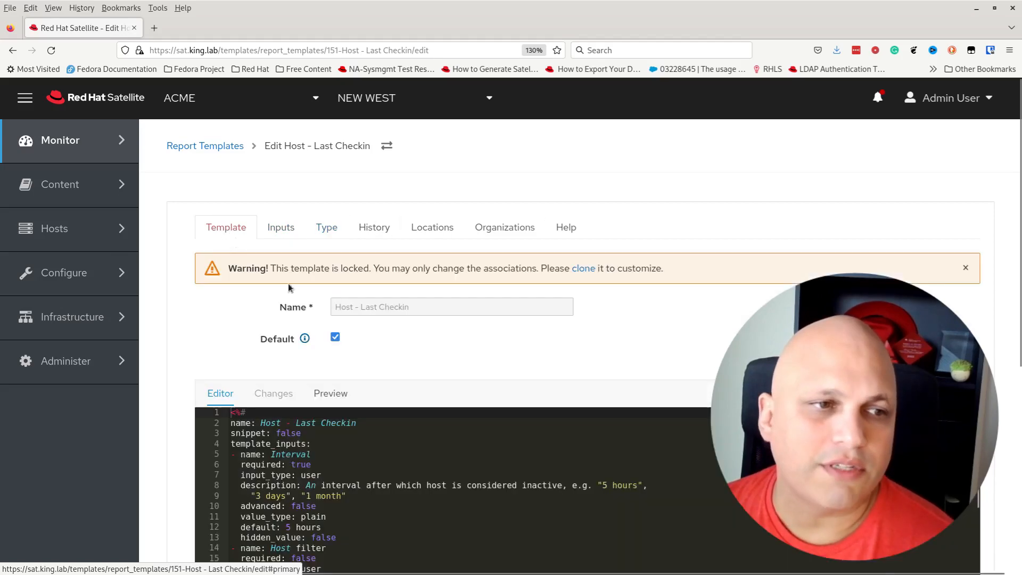
Copy the template code from the load_hosts line through the final report_render line
{"action": "scroll", "coordinate": [400, 254], "scroll_direction": "down", "scroll_amount": 4}
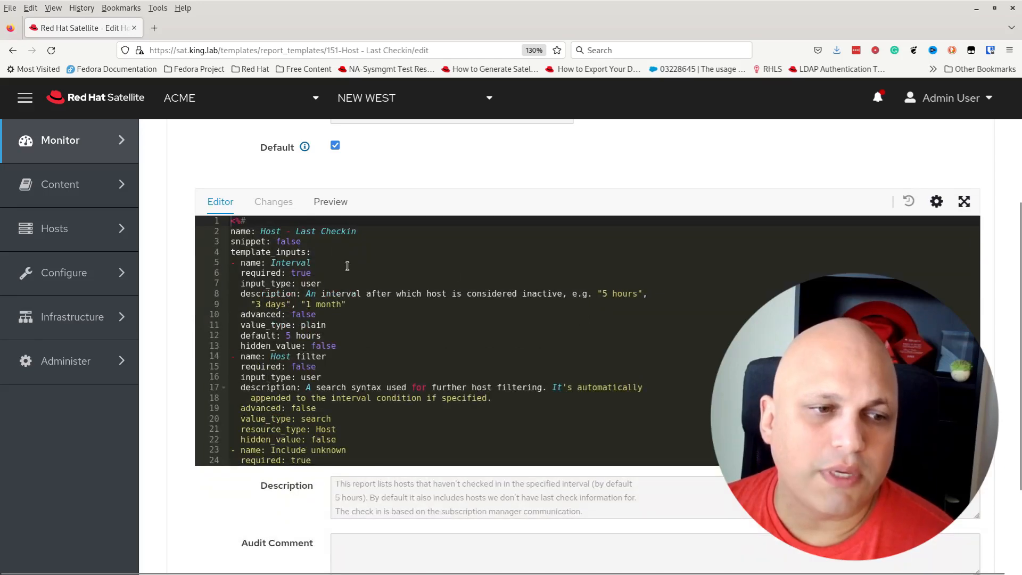
{"action": "scroll", "coordinate": [347, 266], "scroll_direction": "down", "scroll_amount": 10}
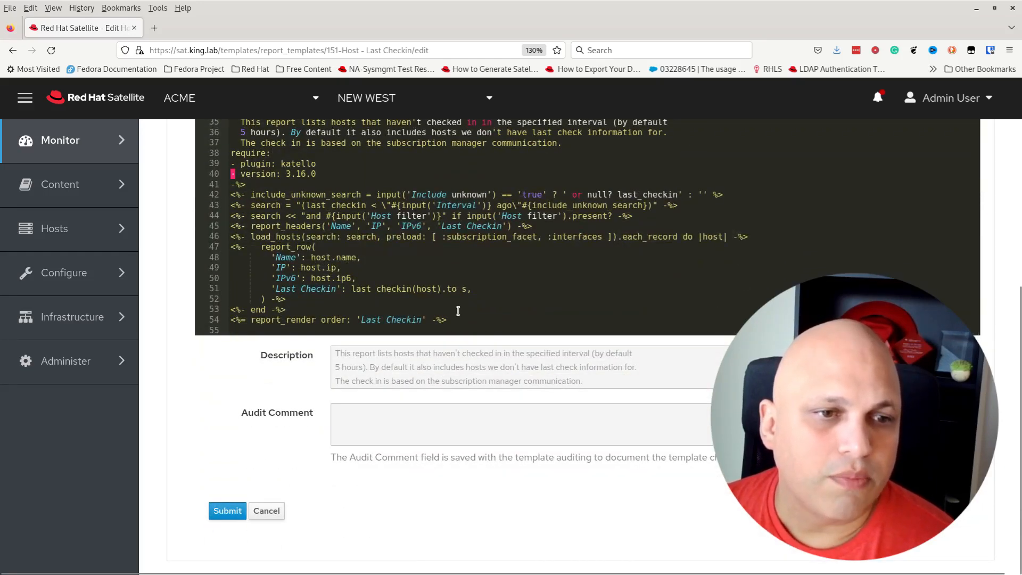
{"action": "left_click_drag", "start_coordinate": [460, 320], "coordinate": [226, 236]}
{"action": "key", "text": "ctrl+c"}
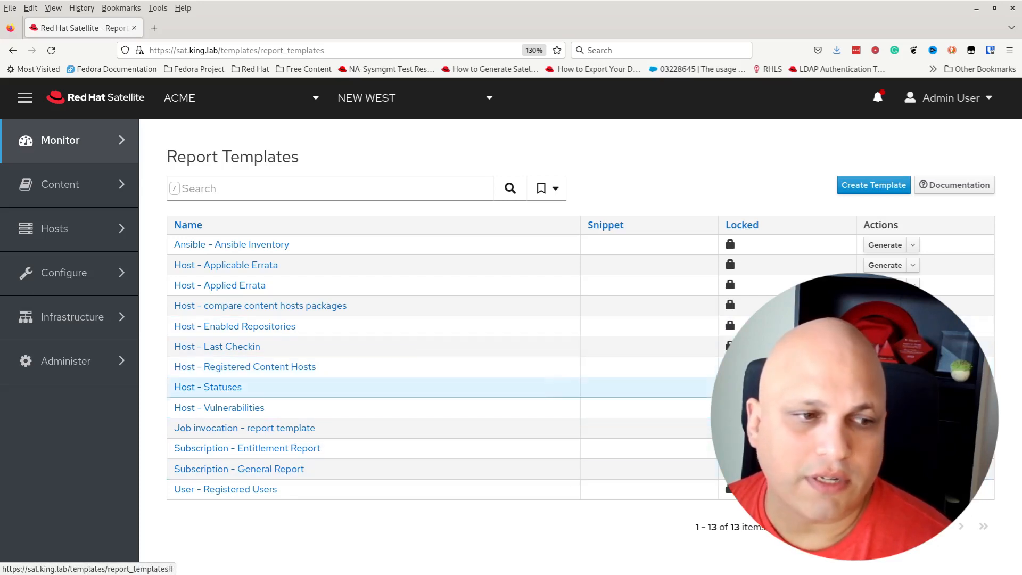
View the additional actions available for the Host - Last Checkin template and dismiss them
{"action": "left_click", "coordinate": [912, 347]}
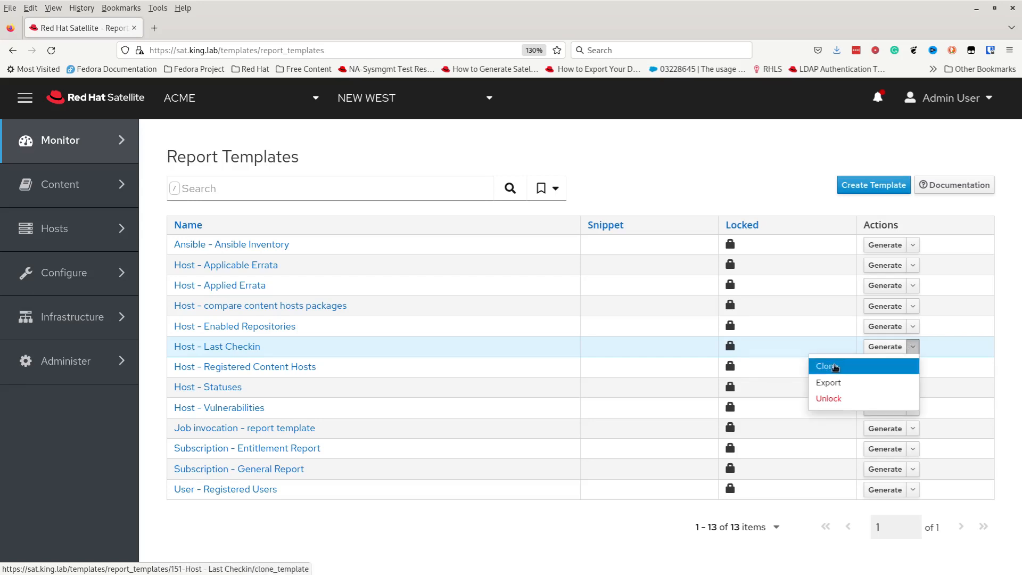
{"action": "left_click", "coordinate": [178, 376]}
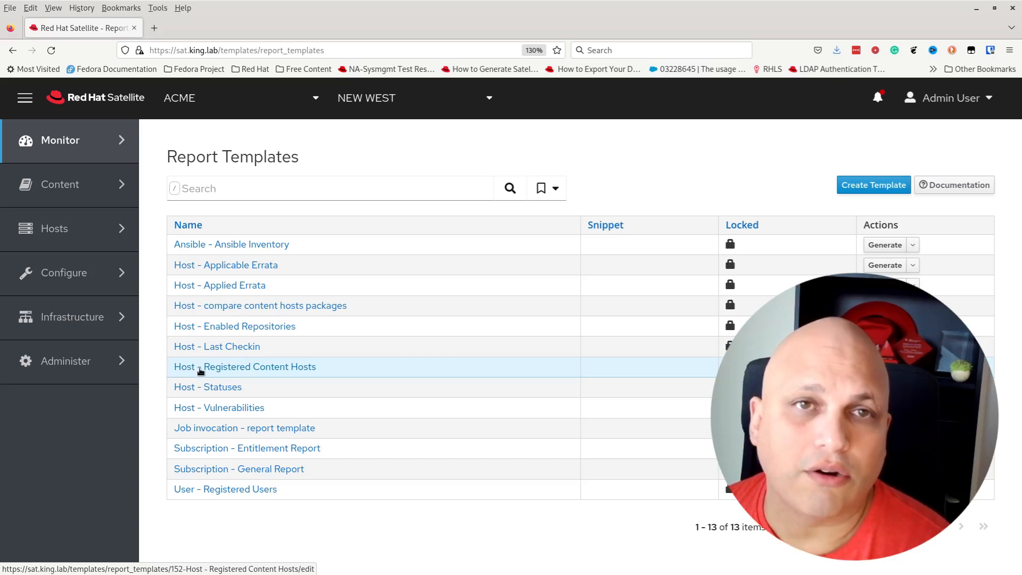
Create a new report template and paste the copied load_hosts and report_render code into its editor
{"action": "left_click", "coordinate": [874, 190]}
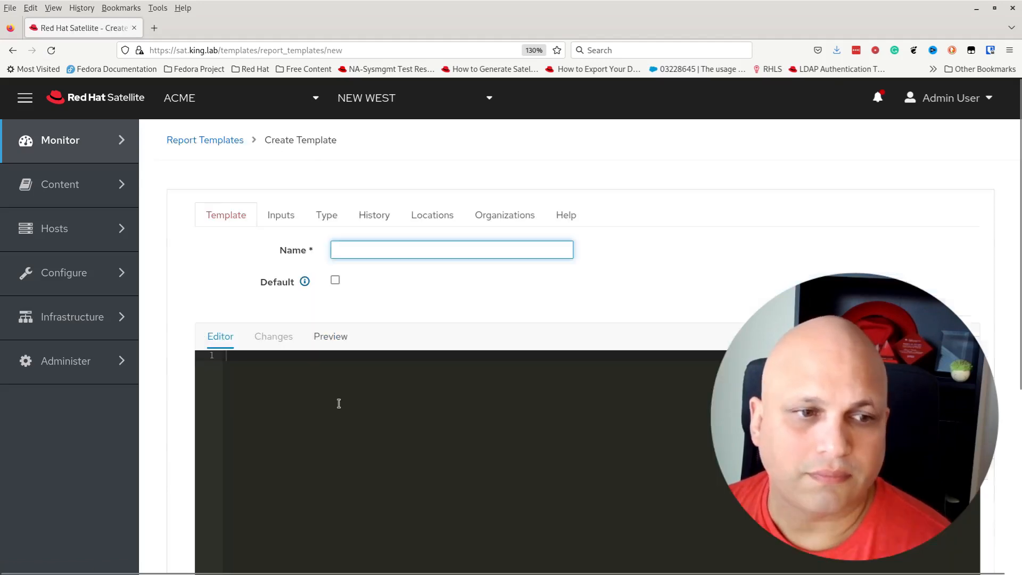
{"action": "left_click", "coordinate": [339, 403]}
{"action": "key", "text": "ctrl+v"}
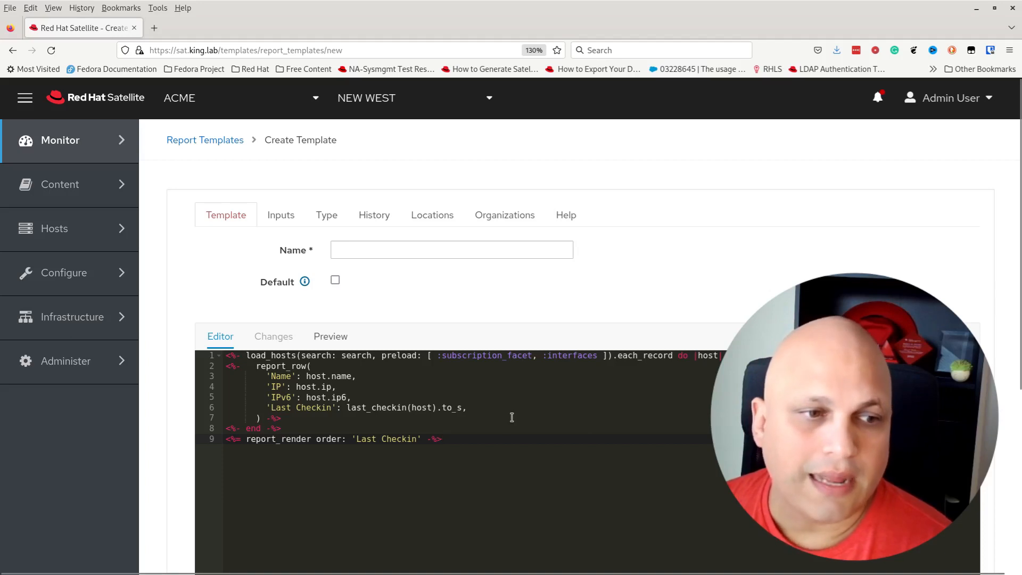
Name the new report template custom_report_facts
{"action": "left_click", "coordinate": [431, 255]}
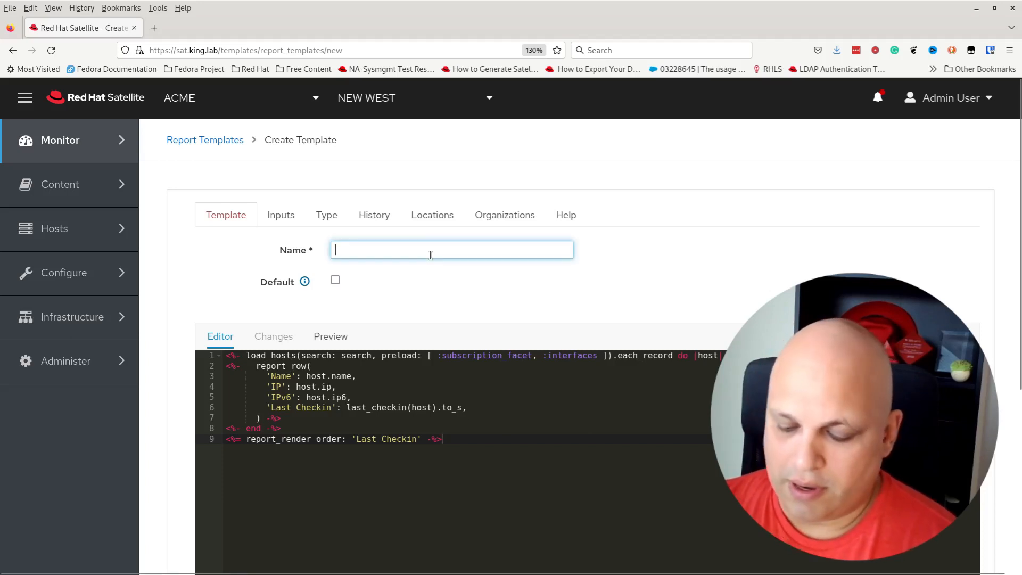
{"action": "type", "text": "curs"}
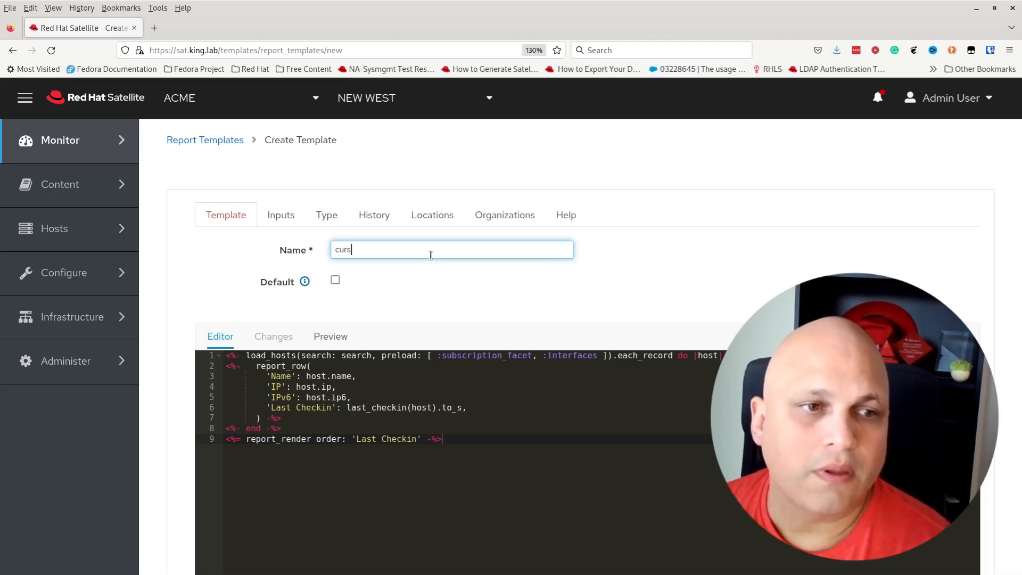
{"action": "type", "text": "tom_"}
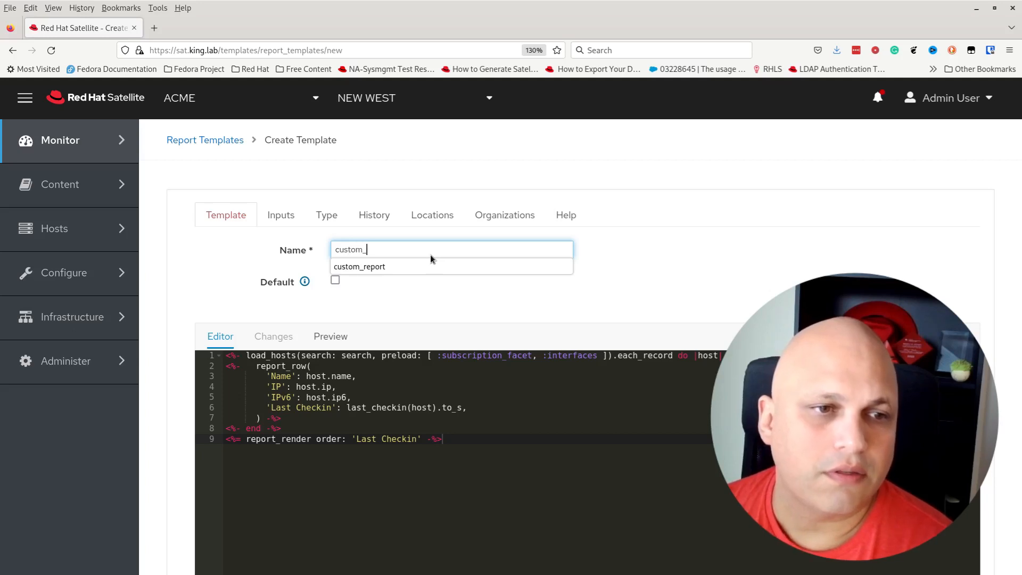
{"action": "type", "text": "report_facts"}
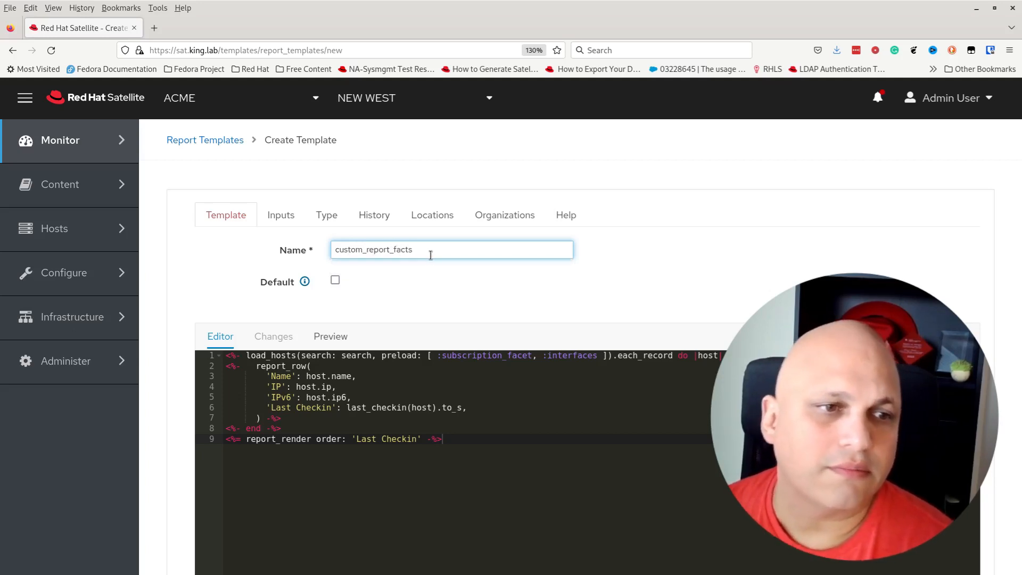
Remove the search and preload arguments from the load_hosts call, leaving its parentheses empty
{"action": "scroll", "coordinate": [474, 397], "scroll_direction": "down", "scroll_amount": 3}
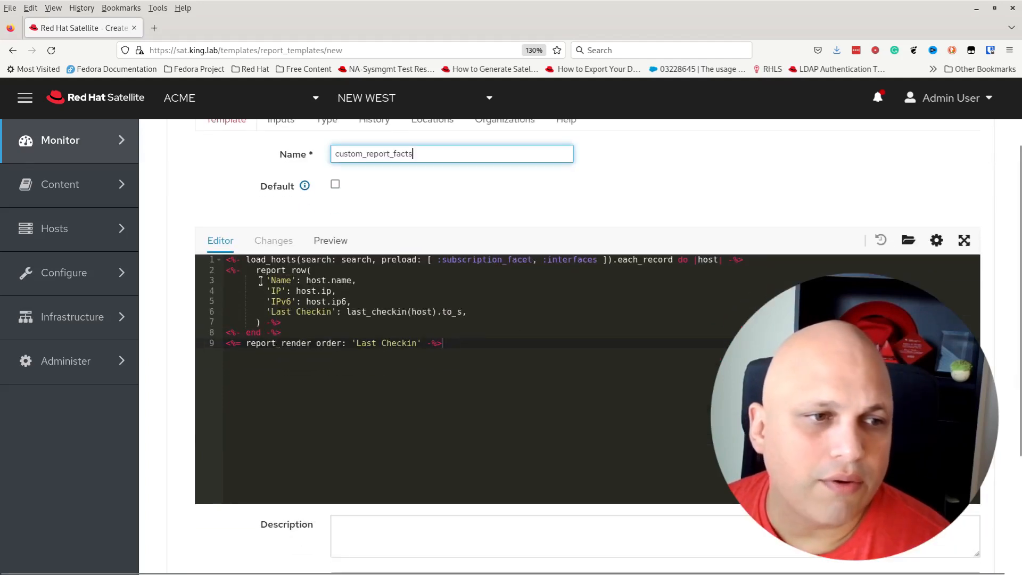
{"action": "left_click", "coordinate": [301, 259]}
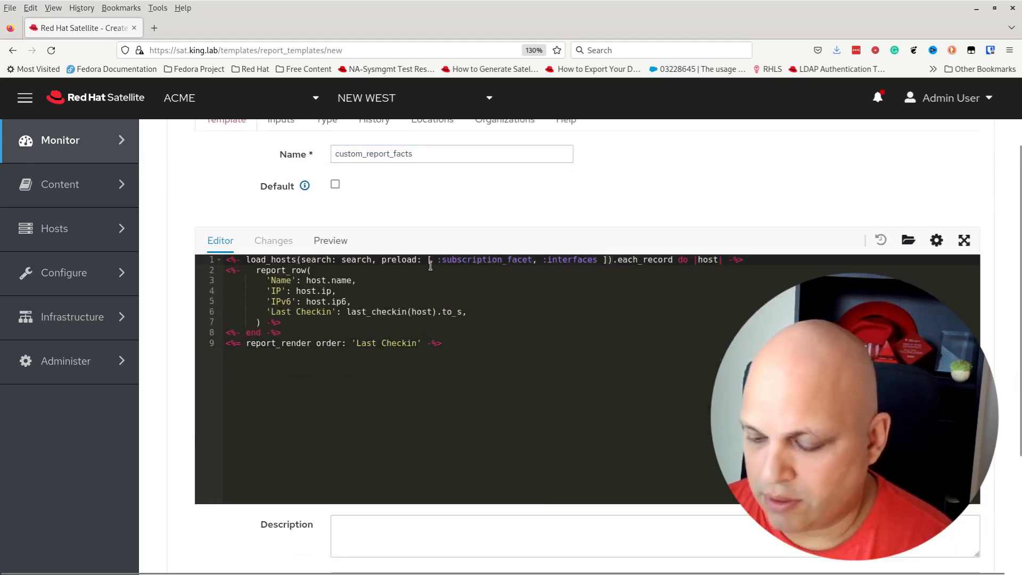
{"action": "key", "text": "shift+End"}
{"action": "key", "text": "Left"}
{"action": "key", "text": "Left"}
{"action": "key", "text": "Left"}
{"action": "key", "text": "Left"}
{"action": "key", "text": "Left"}
{"action": "key", "text": "Left"}
{"action": "key", "text": "Left"}
{"action": "key", "text": "Left"}
{"action": "key", "text": "Left"}
{"action": "key", "text": "Left"}
{"action": "key", "text": "Left"}
{"action": "key", "text": "Left"}
{"action": "key", "text": "Left"}
{"action": "key", "text": "Left"}
{"action": "key", "text": "Left"}
{"action": "key", "text": "Left"}
{"action": "key", "text": "Left"}
{"action": "key", "text": "Left"}
{"action": "key", "text": "Left"}
{"action": "key", "text": "Left"}
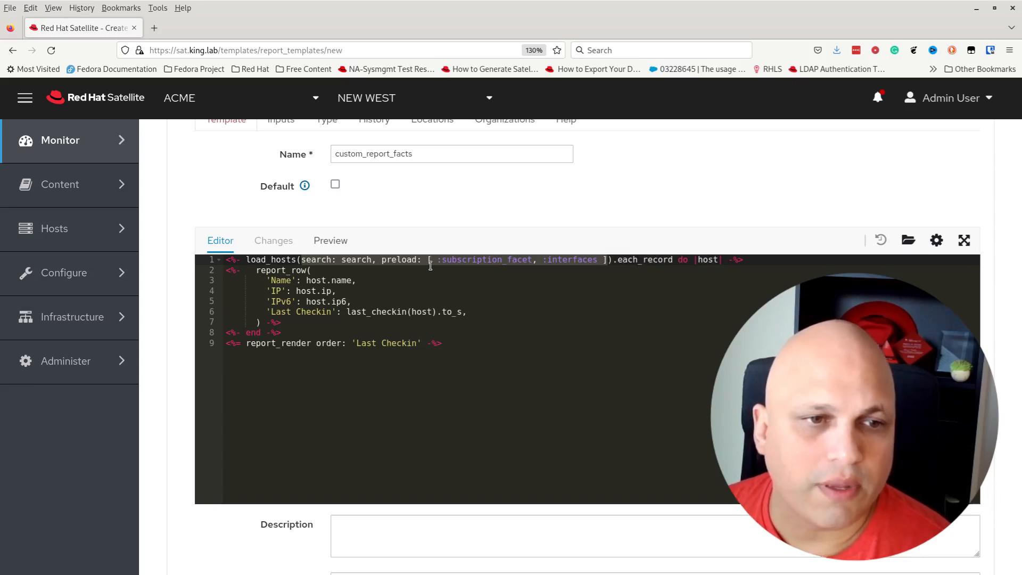
{"action": "key", "text": "BackSpace"}
Remove the order: 'Last Checkin' option from the report_render line, keeping the closing -%> tag
{"action": "key", "text": "Down"}
{"action": "key", "text": "Down"}
{"action": "key", "text": "Down"}
{"action": "key", "text": "Down"}
{"action": "key", "text": "Down"}
{"action": "key", "text": "Down"}
{"action": "key", "text": "Down"}
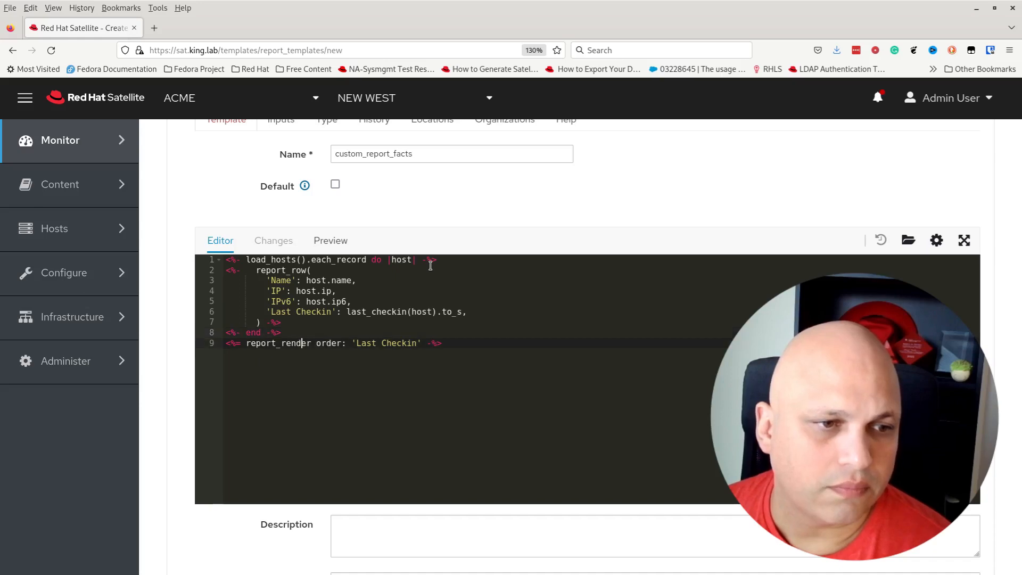
{"action": "key", "text": "Right"}
{"action": "key", "text": "Right"}
{"action": "key", "text": "Right"}
{"action": "key", "text": "ctrl+shift+Right"}
{"action": "key", "text": "ctrl+shift+Right"}
{"action": "key", "text": "ctrl+shift+Right"}
{"action": "key", "text": "ctrl+shift+Right"}
{"action": "key", "text": "ctrl+shift+Right"}
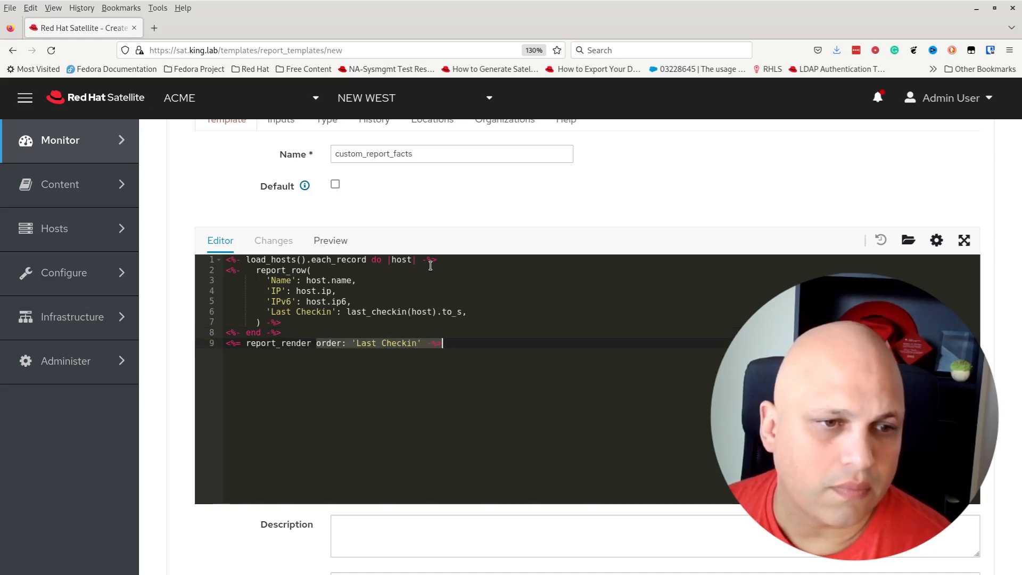
{"action": "key", "text": "ctrl+shift+Left"}
{"action": "key", "text": "BackSpace"}
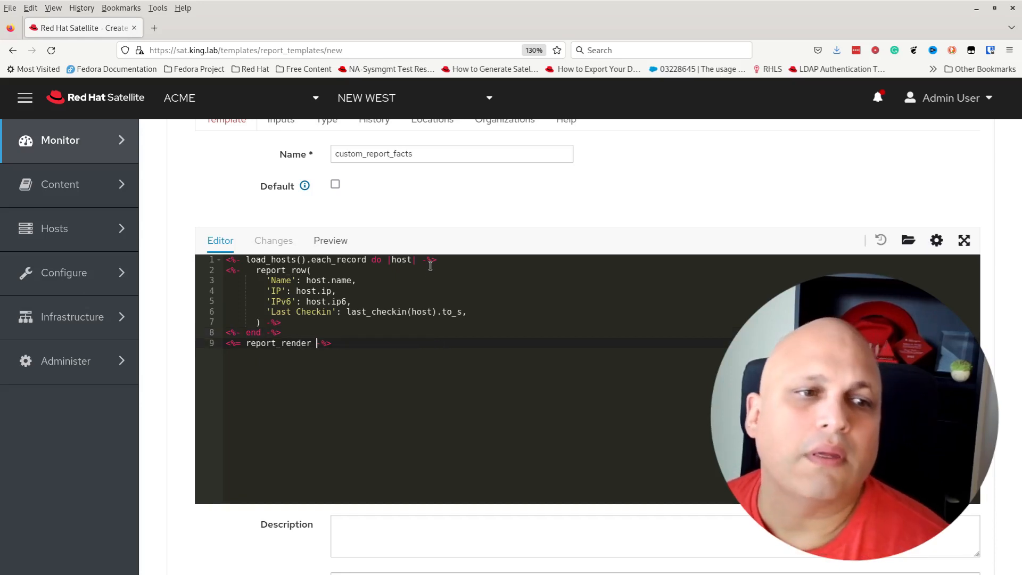
Examine the load_hosts call, the host loop variable and the host.name and host.ip values in the template code
{"action": "left_click", "coordinate": [373, 291]}
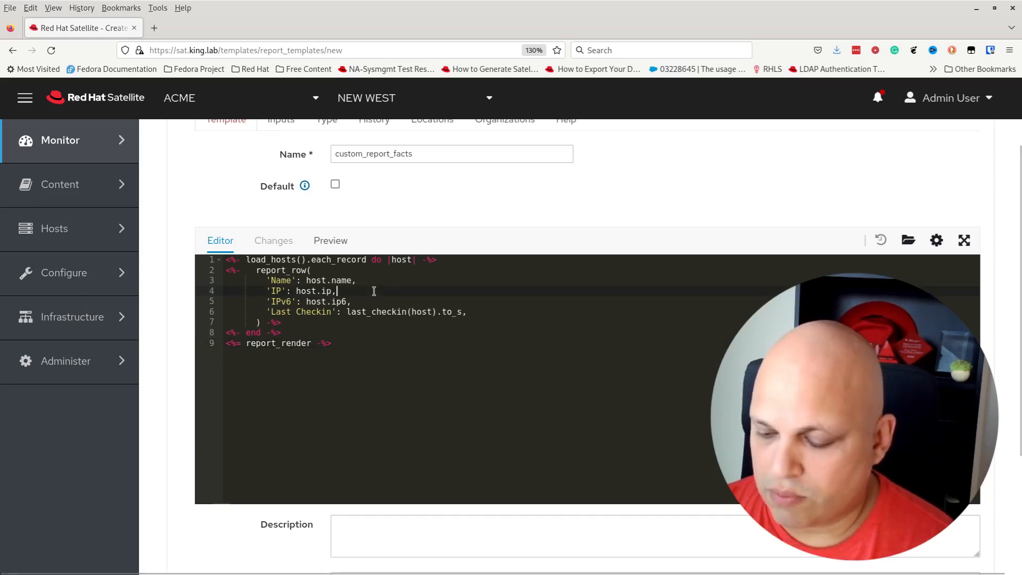
{"action": "key", "text": "Home"}
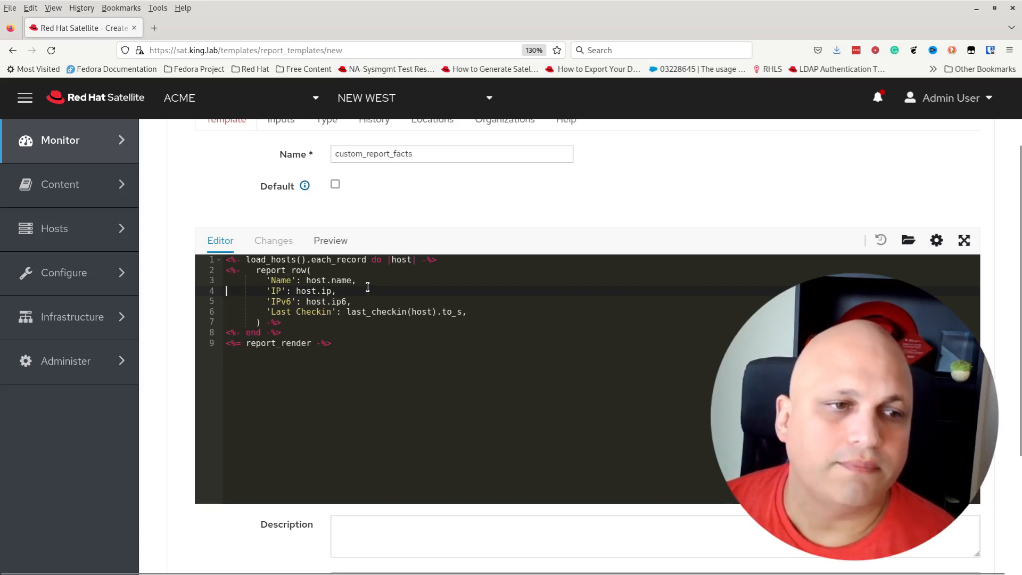
{"action": "left_click", "coordinate": [292, 259]}
{"action": "left_click_drag", "start_coordinate": [306, 259], "coordinate": [243, 262]}
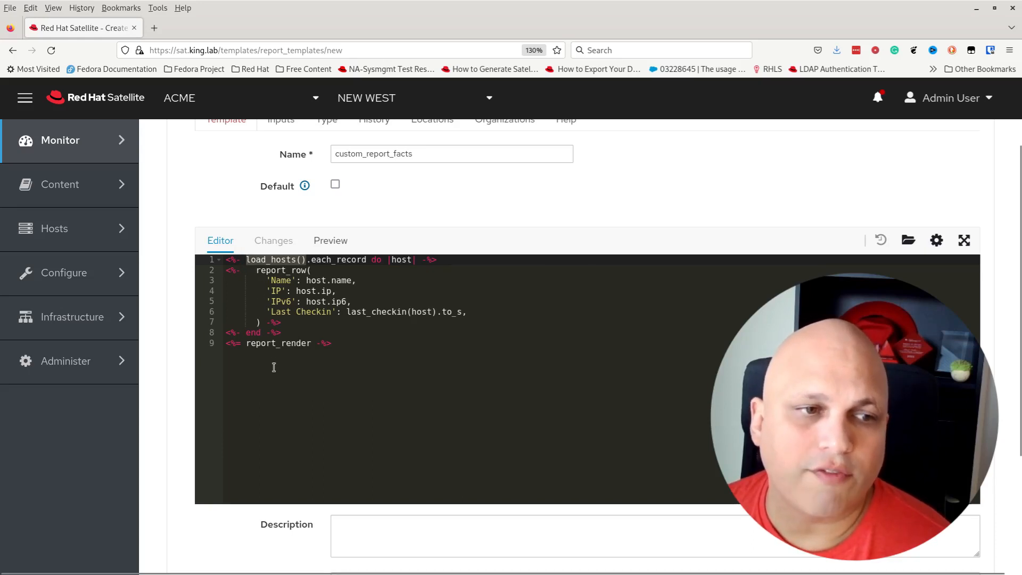
{"action": "left_click", "coordinate": [394, 260]}
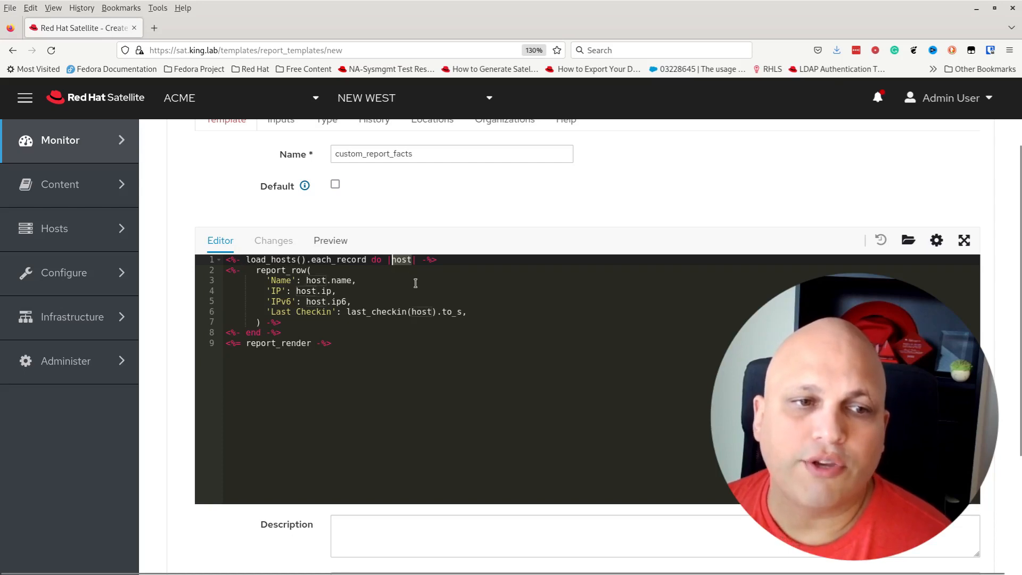
{"action": "double_click", "coordinate": [314, 282]}
{"action": "left_click", "coordinate": [340, 280]}
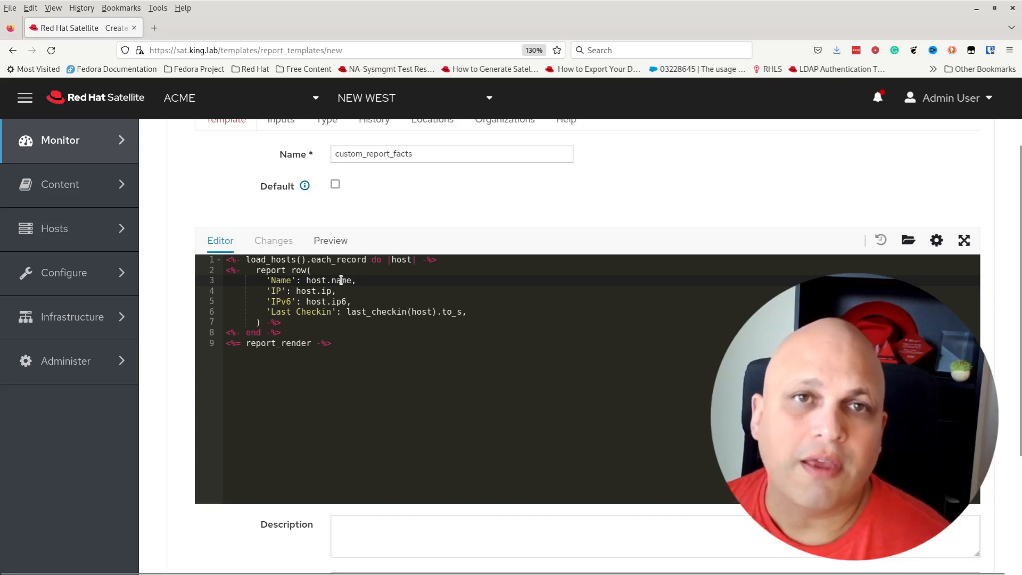
{"action": "double_click", "coordinate": [299, 291]}
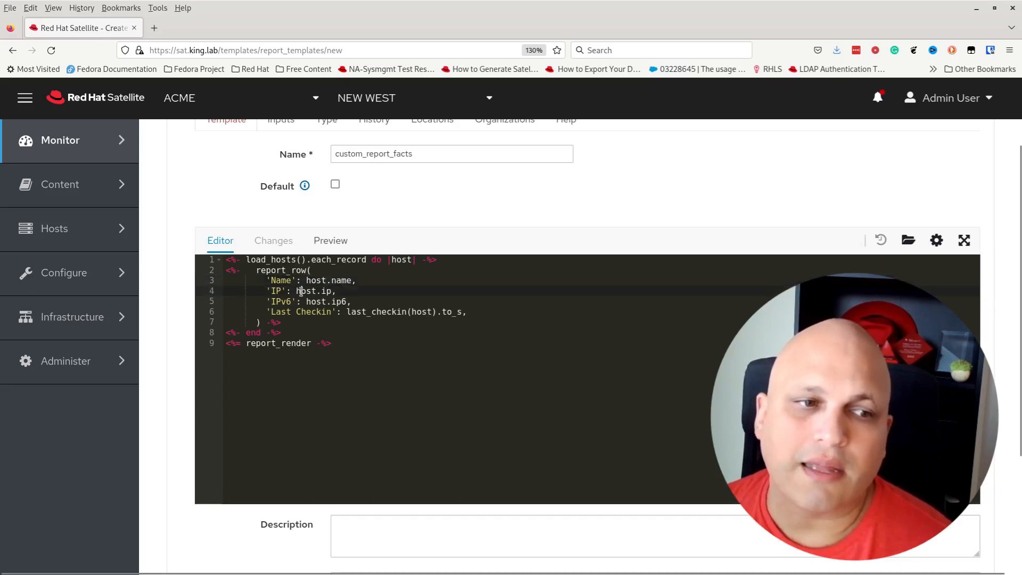
{"action": "double_click", "coordinate": [325, 292]}
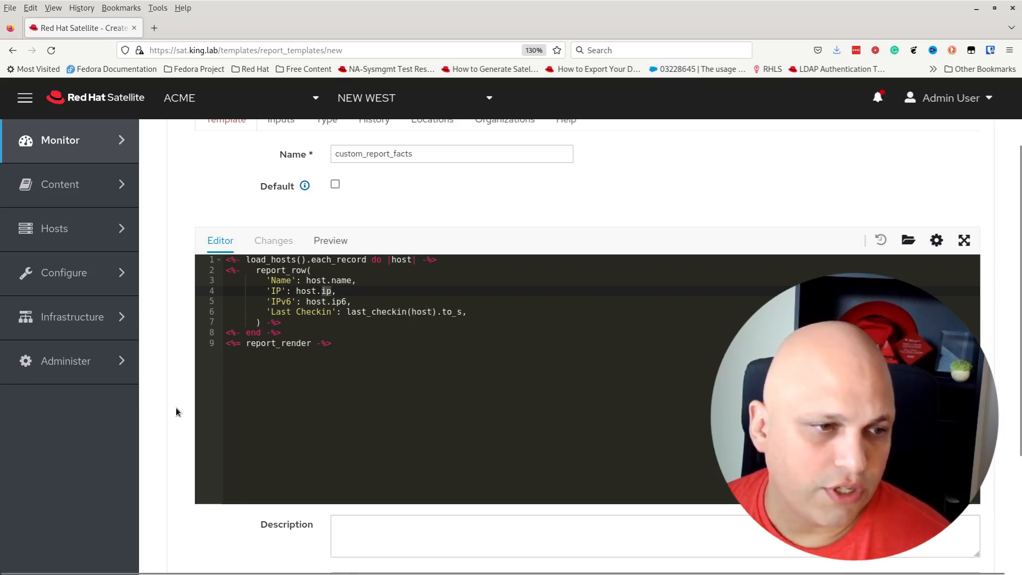
Submit the new template and reopen custom_report_facts for editing
{"action": "scroll", "coordinate": [175, 407], "scroll_direction": "down", "scroll_amount": 3}
{"action": "left_click", "coordinate": [232, 511]}
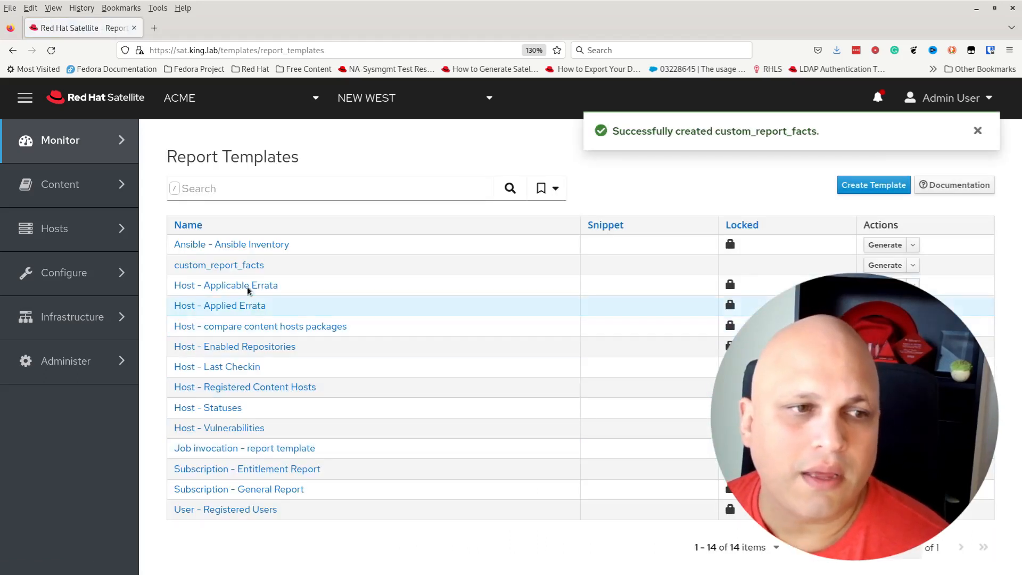
{"action": "left_click", "coordinate": [242, 269]}
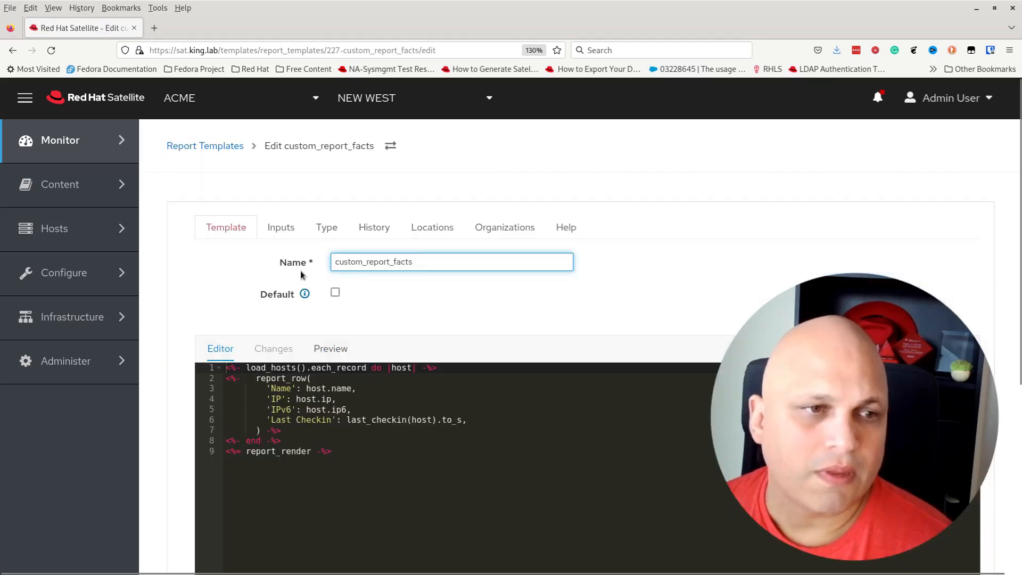
Preview the custom_report_facts output, examine the name, IP, IPv6 and last check-in columns, and return to the code editor
{"action": "left_click", "coordinate": [331, 349]}
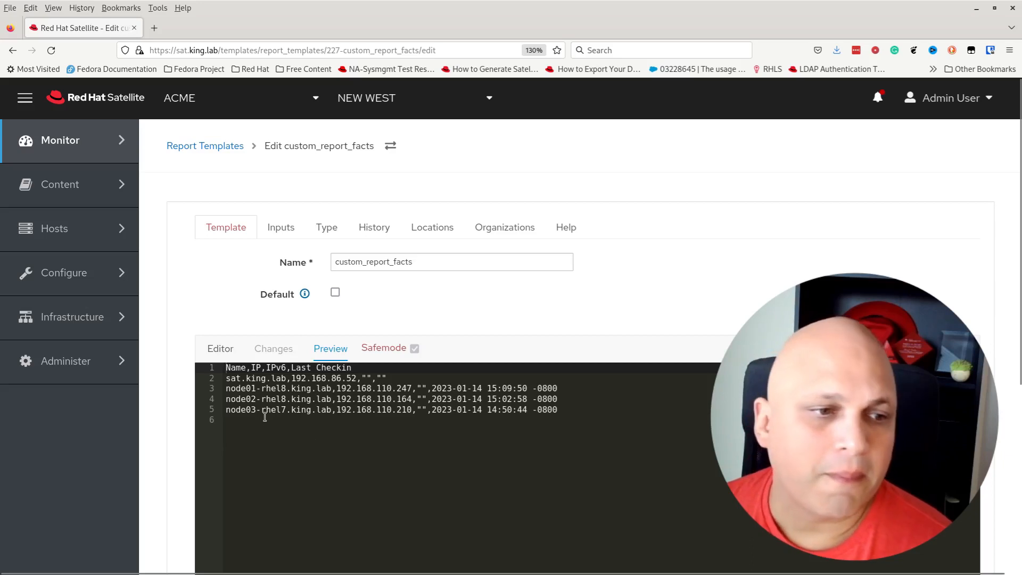
{"action": "left_click_drag", "start_coordinate": [281, 388], "coordinate": [342, 389]}
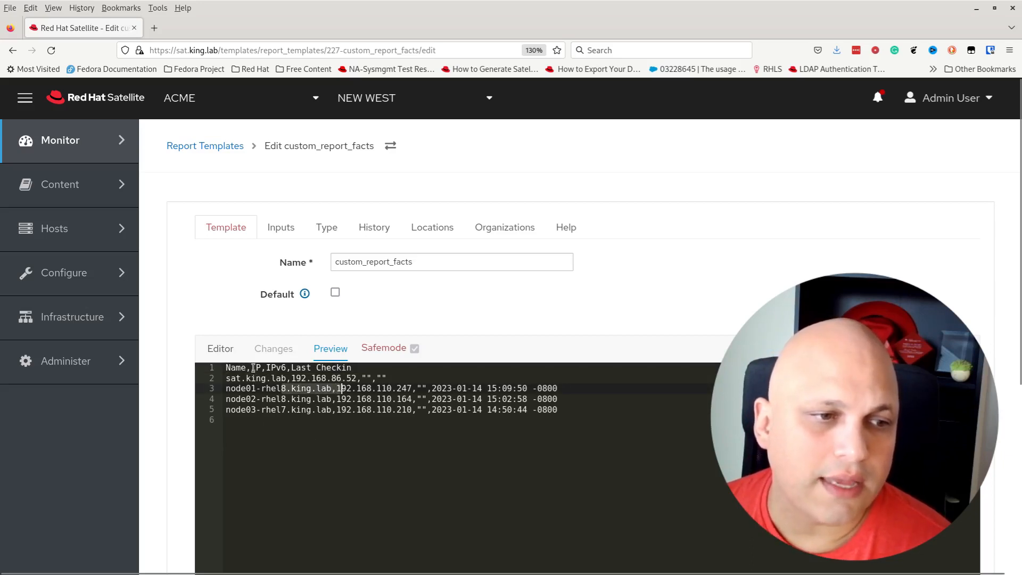
{"action": "left_click_drag", "start_coordinate": [254, 367], "coordinate": [263, 367]}
{"action": "left_click_drag", "start_coordinate": [336, 389], "coordinate": [419, 389]}
{"action": "left_click", "coordinate": [419, 389]}
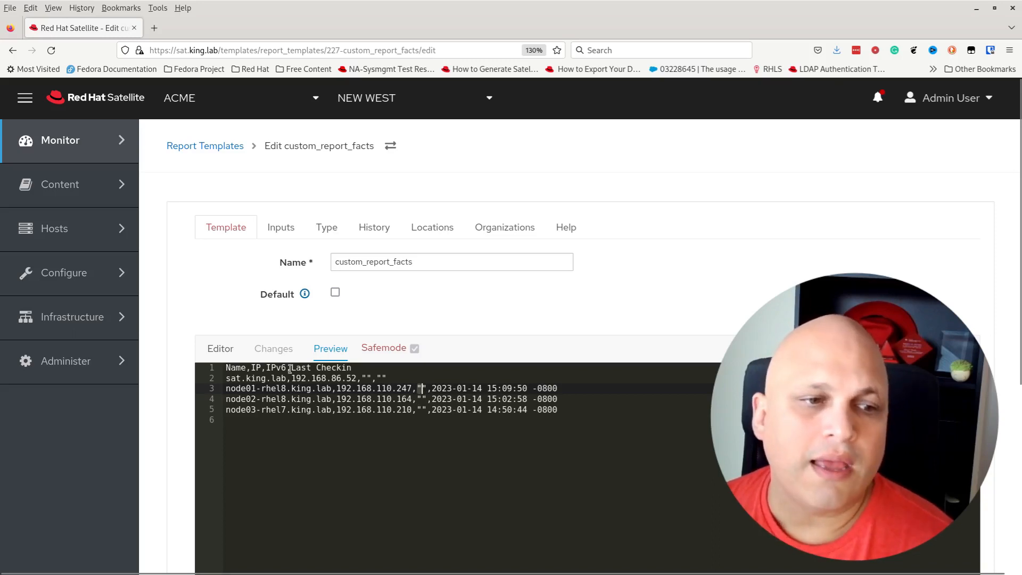
{"action": "left_click_drag", "start_coordinate": [432, 388], "coordinate": [557, 388]}
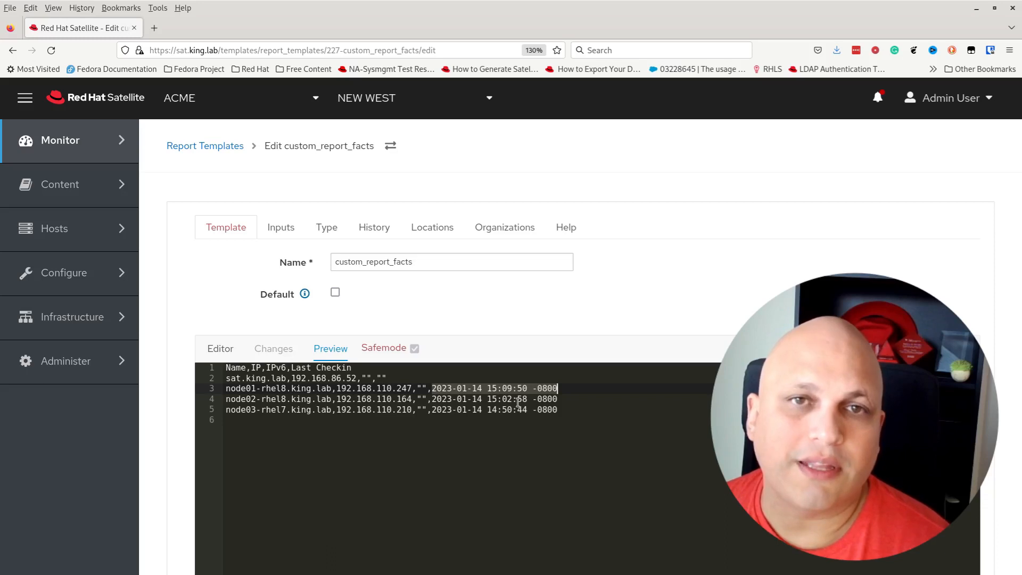
{"action": "left_click", "coordinate": [357, 421]}
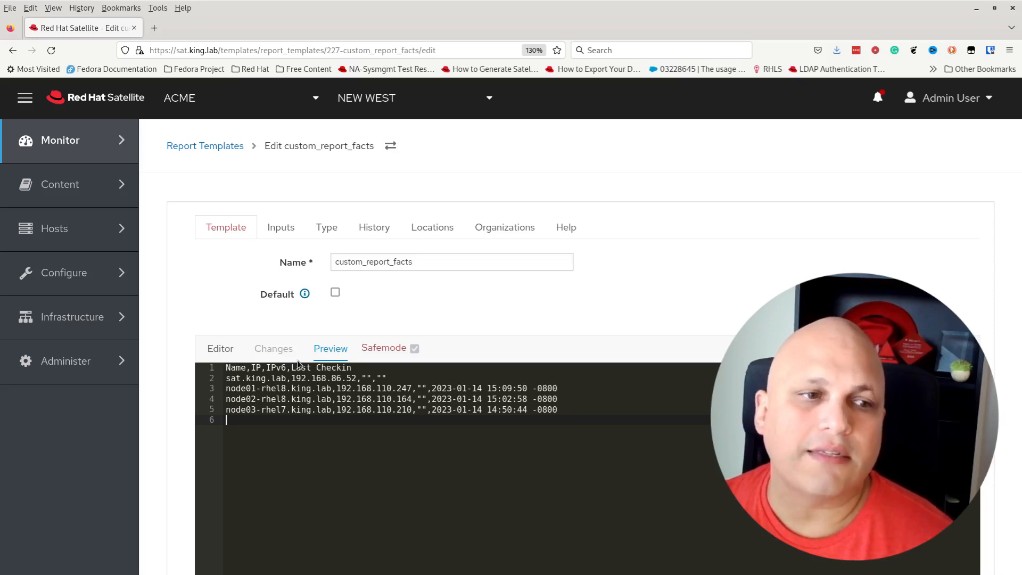
{"action": "left_click", "coordinate": [221, 349]}
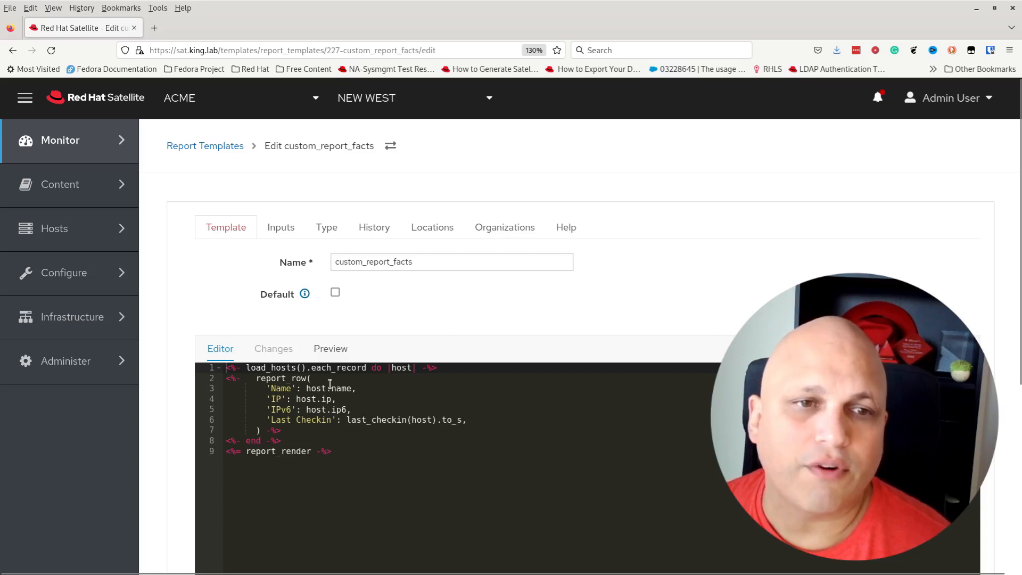
Open the template's help in a separate browser tab and look over its syntax examples and safe mode methods
{"action": "middle_click", "coordinate": [571, 229]}
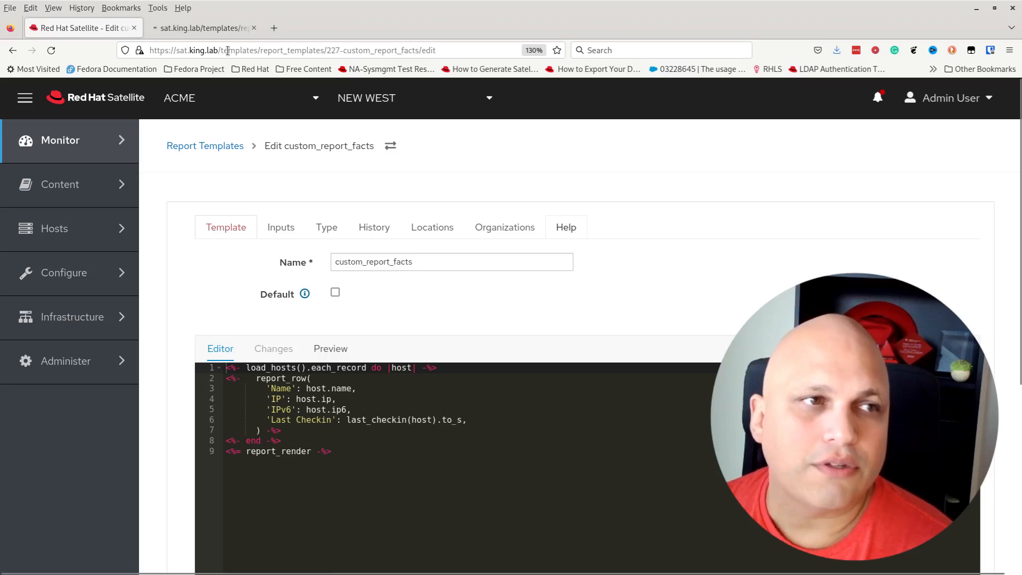
{"action": "left_click", "coordinate": [209, 29]}
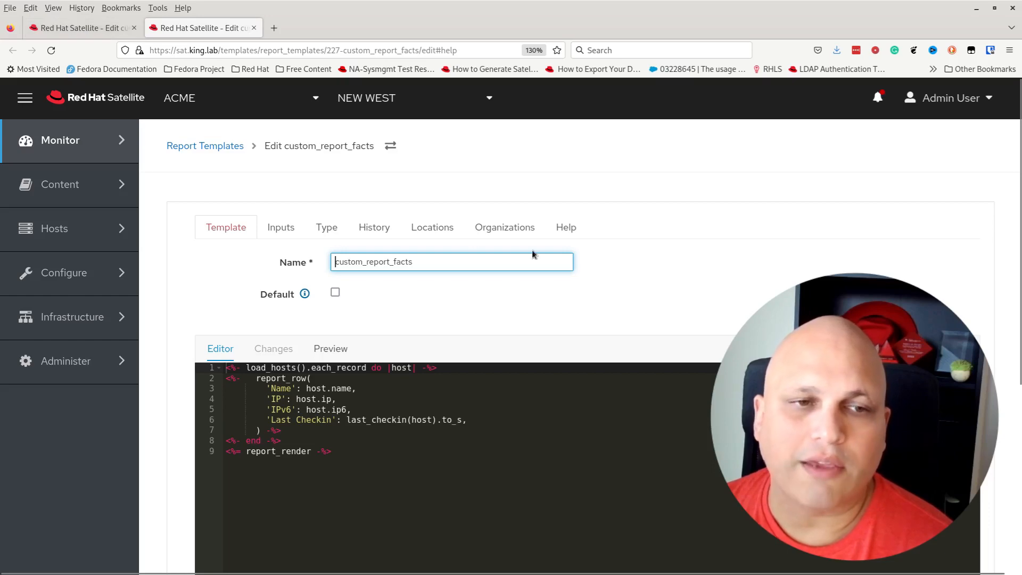
{"action": "left_click", "coordinate": [566, 227]}
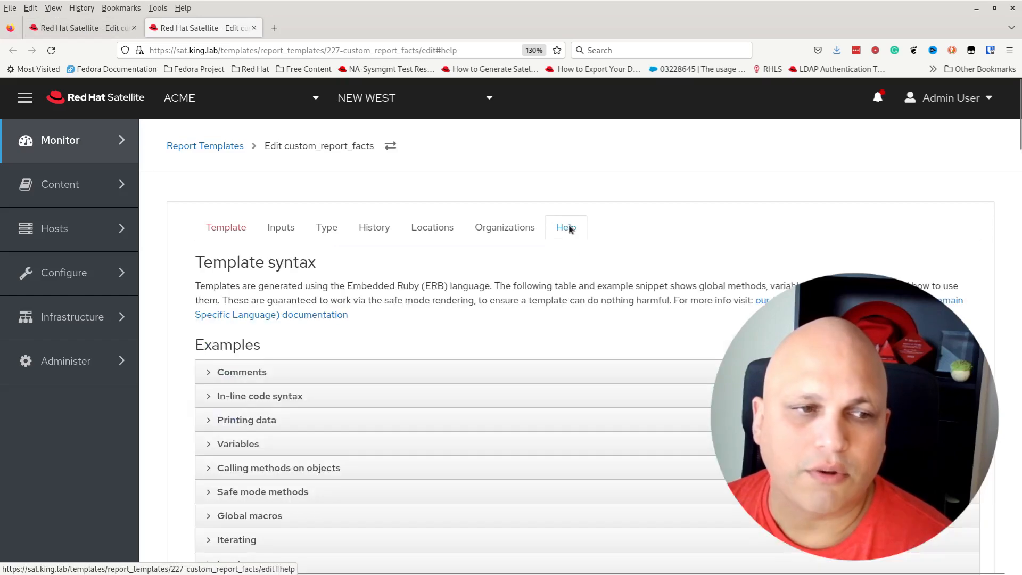
{"action": "scroll", "coordinate": [633, 253], "scroll_direction": "down", "scroll_amount": 5}
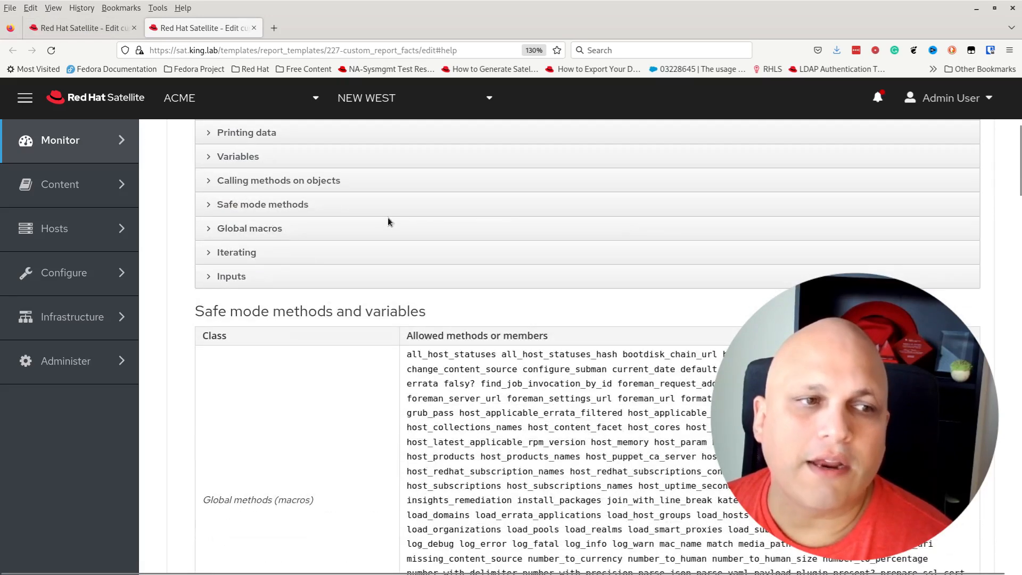
{"action": "scroll", "coordinate": [388, 218], "scroll_direction": "up", "scroll_amount": 2}
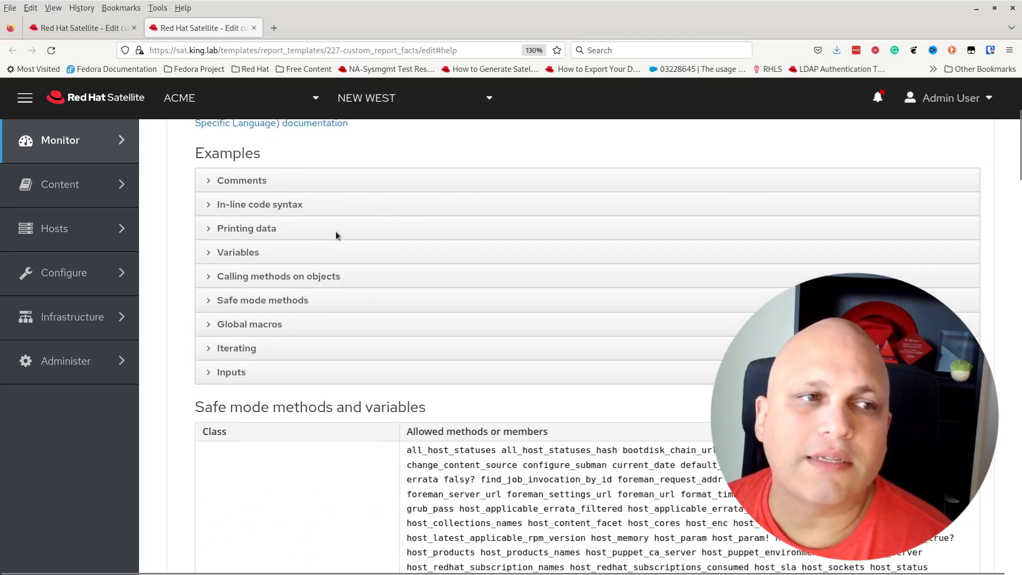
Examine the help examples for comments, printing data, in-line code syntax and variables, collapsing each one again
{"action": "left_click", "coordinate": [245, 183]}
{"action": "left_click", "coordinate": [245, 183]}
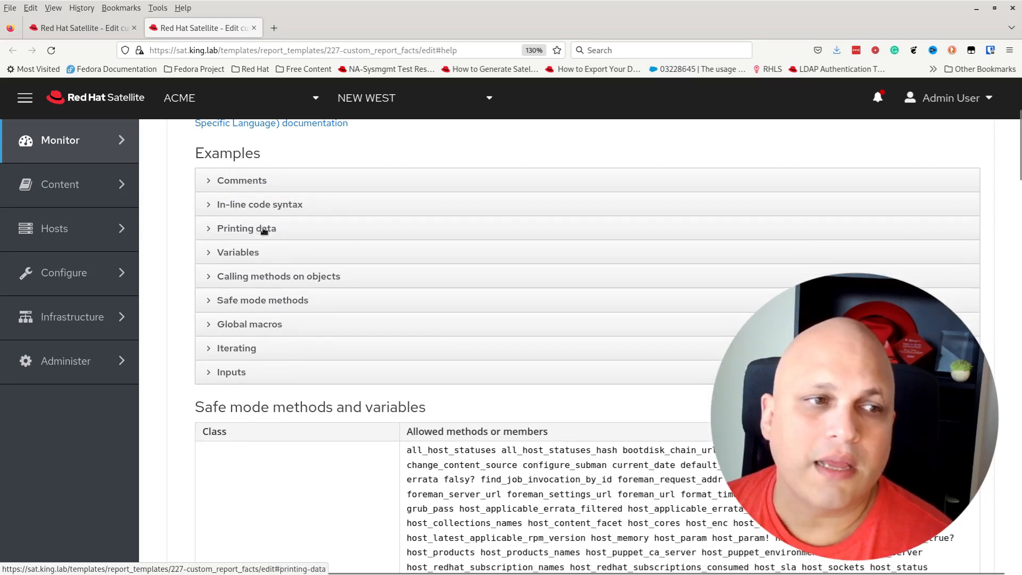
{"action": "left_click", "coordinate": [264, 229]}
{"action": "left_click", "coordinate": [264, 230]}
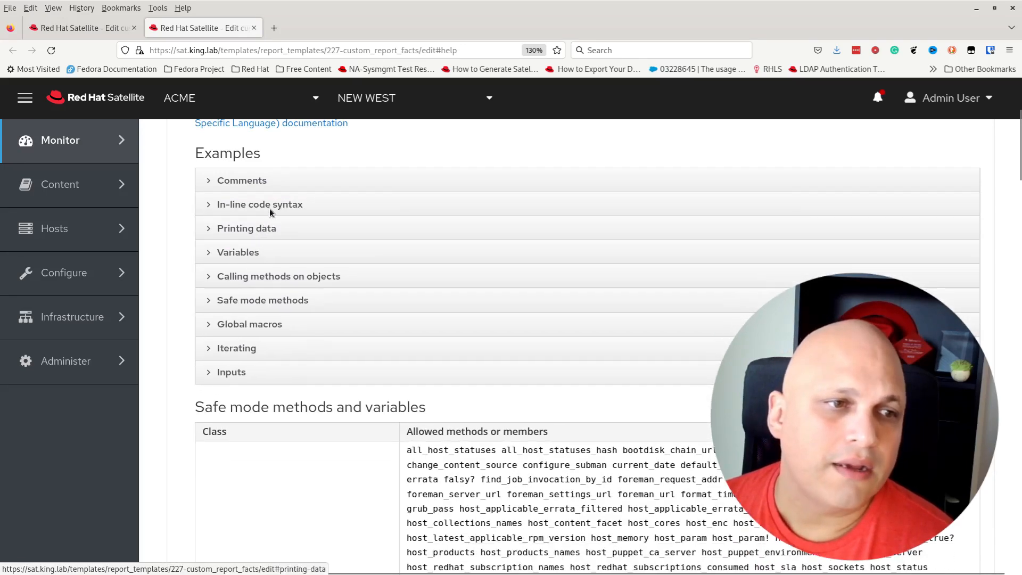
{"action": "left_click", "coordinate": [271, 207]}
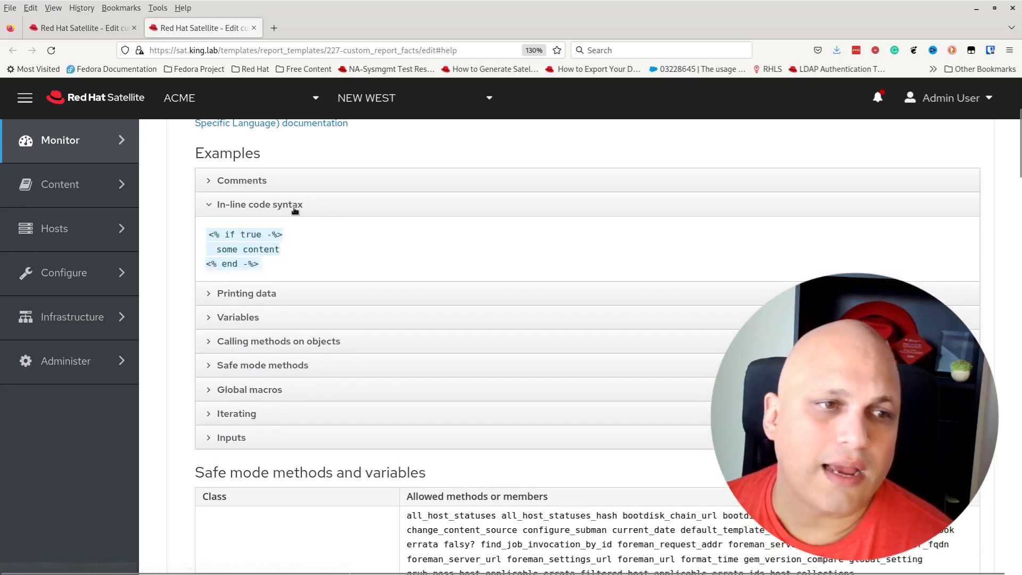
{"action": "left_click", "coordinate": [294, 206]}
{"action": "left_click", "coordinate": [245, 253]}
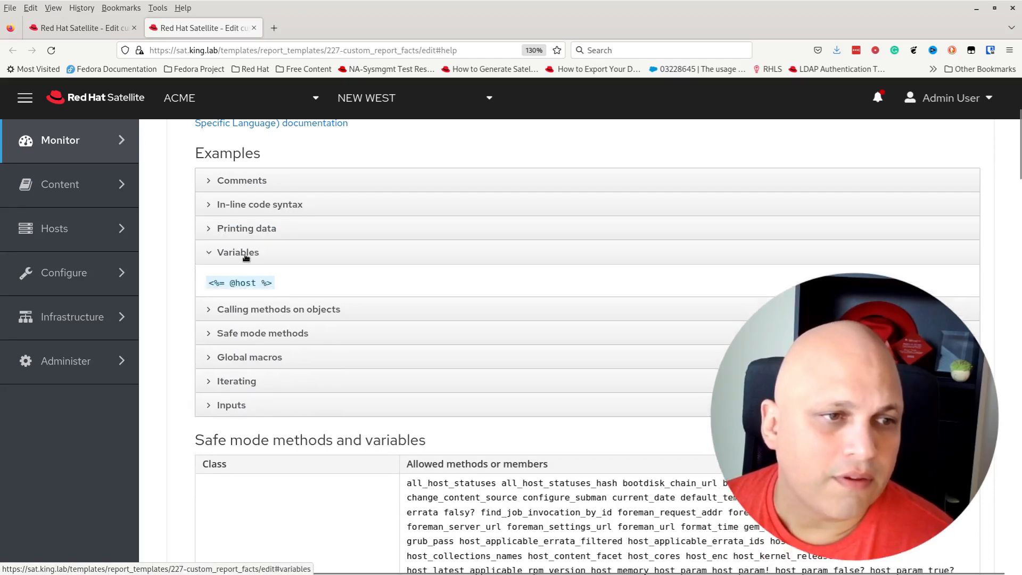
{"action": "left_click", "coordinate": [245, 253]}
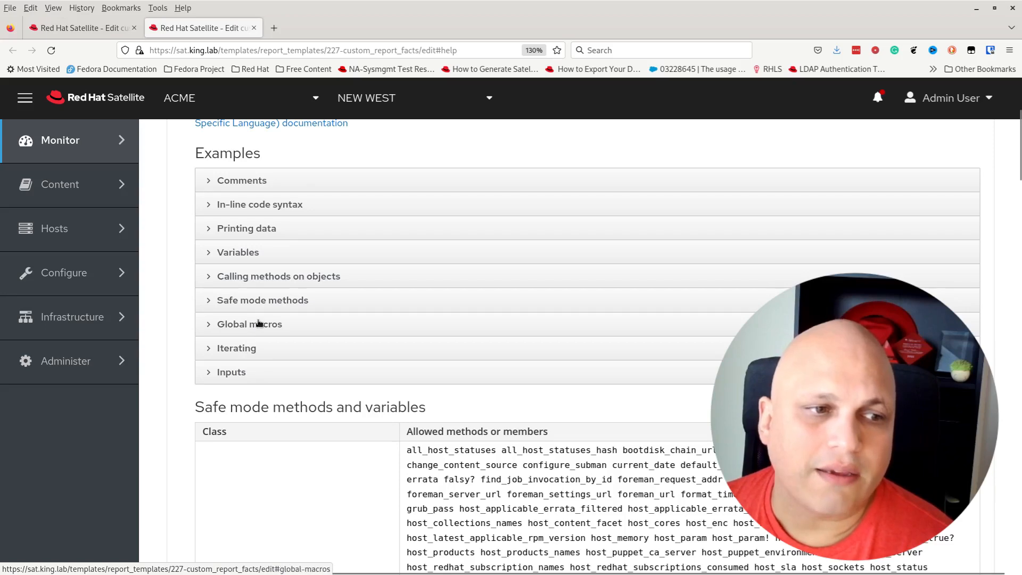
Examine the Iterating help example, collapse it, and skim the table of safe mode methods and variables
{"action": "left_click", "coordinate": [240, 352]}
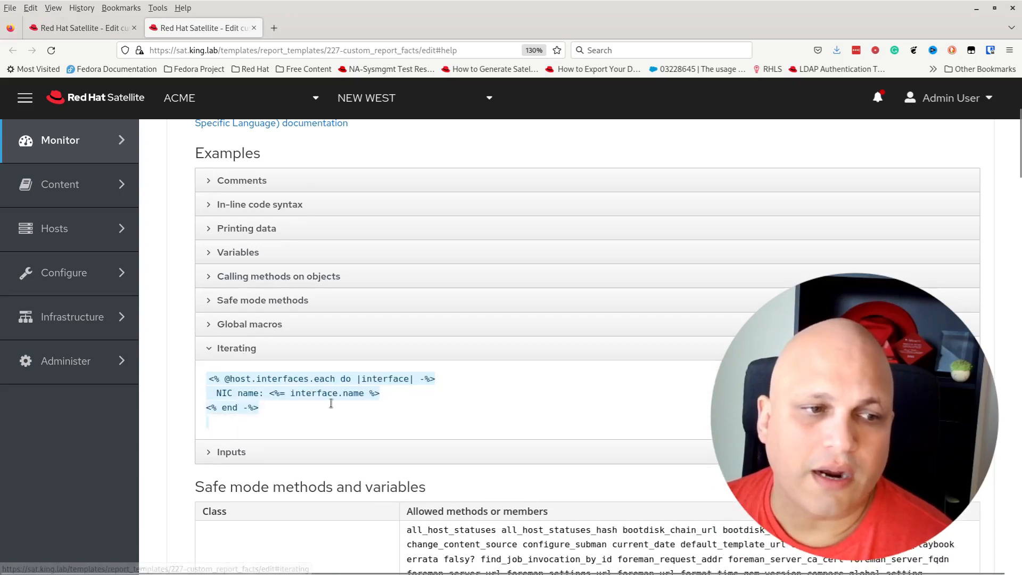
{"action": "left_click", "coordinate": [237, 348]}
{"action": "scroll", "coordinate": [174, 295], "scroll_direction": "down", "scroll_amount": 3}
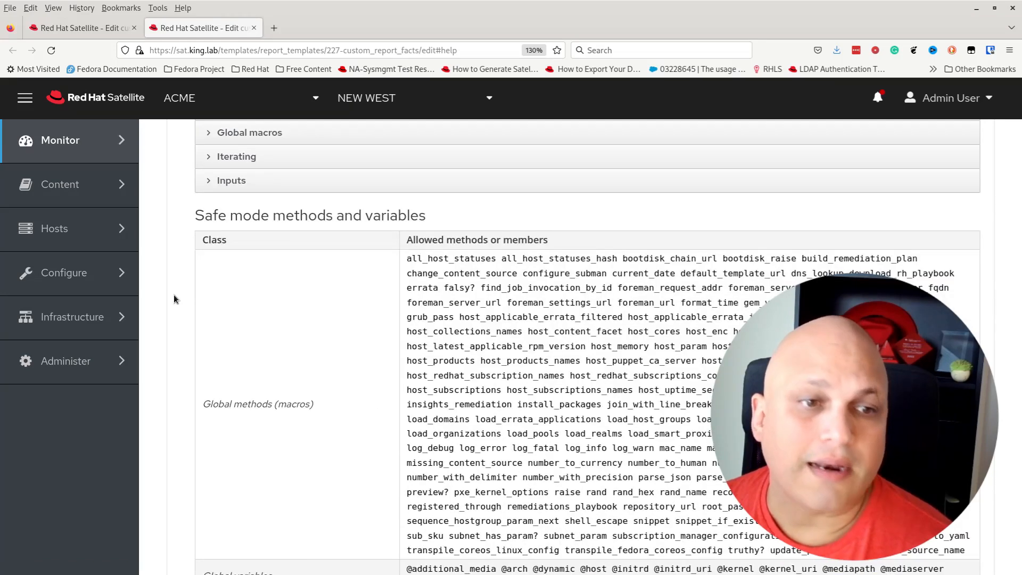
{"action": "scroll", "coordinate": [173, 295], "scroll_direction": "down", "scroll_amount": 6}
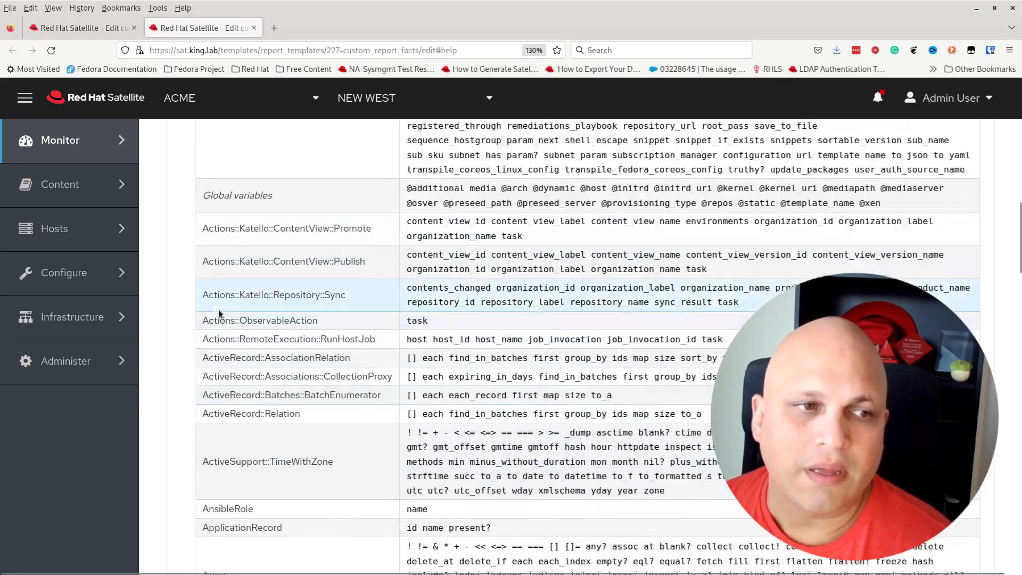
{"action": "scroll", "coordinate": [181, 278], "scroll_direction": "up", "scroll_amount": 6}
Search the help page for "facts" and highlight the Host::Managed class that offers it
{"action": "key", "text": "ctrl+f"}
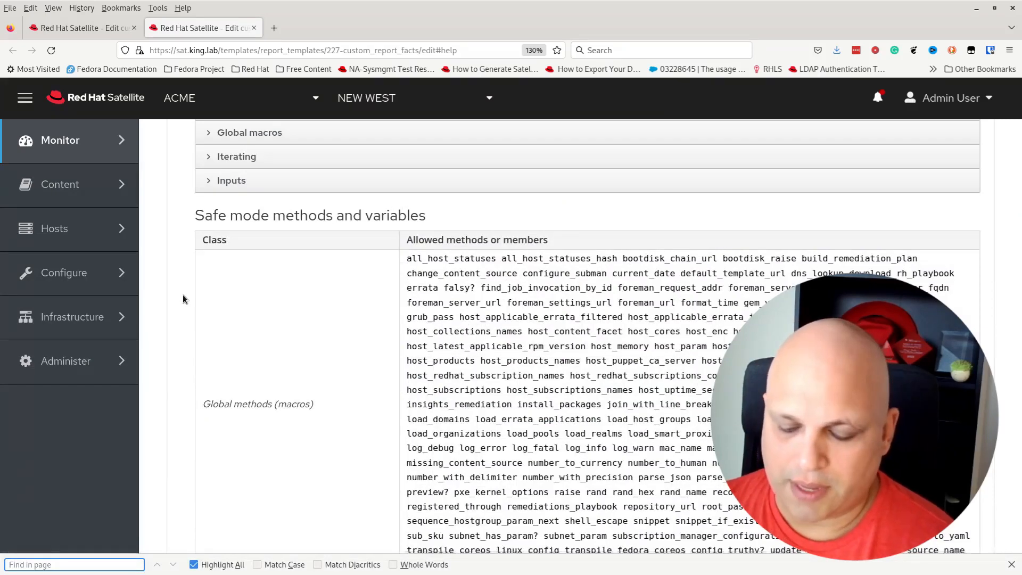
{"action": "type", "text": "facts"}
{"action": "key", "text": "Return"}
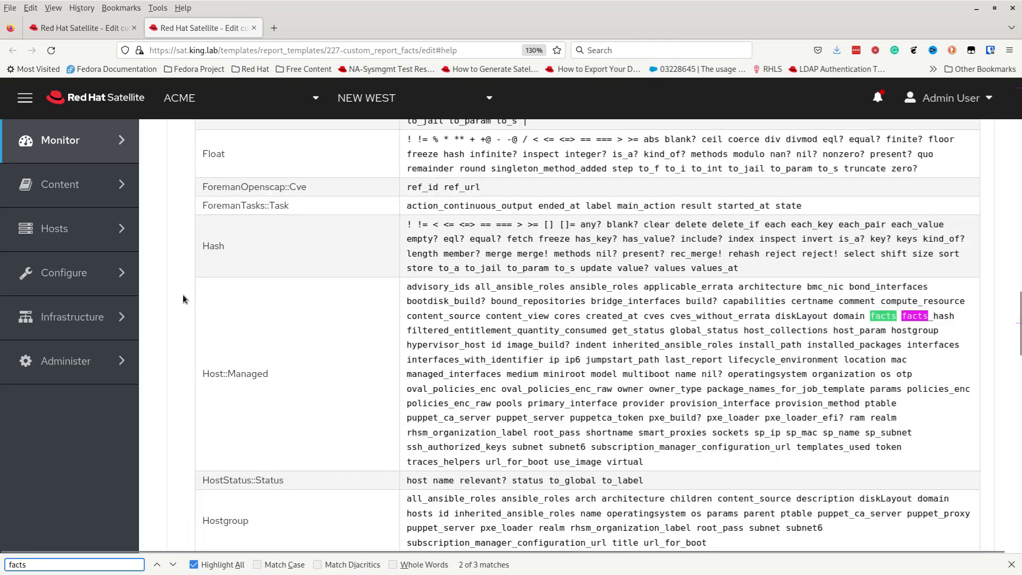
{"action": "left_click", "coordinate": [271, 379]}
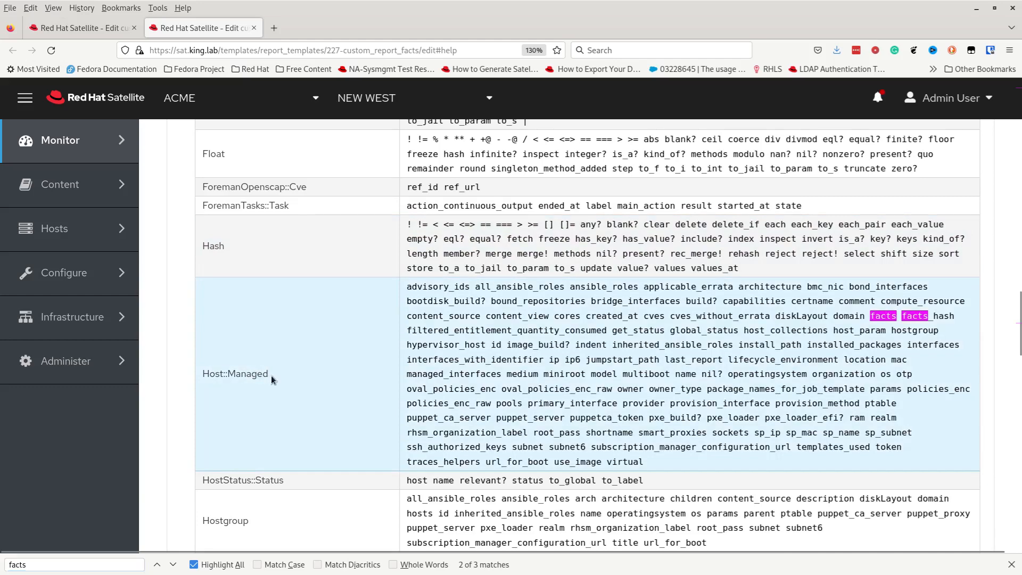
{"action": "left_click_drag", "start_coordinate": [272, 376], "coordinate": [203, 377]}
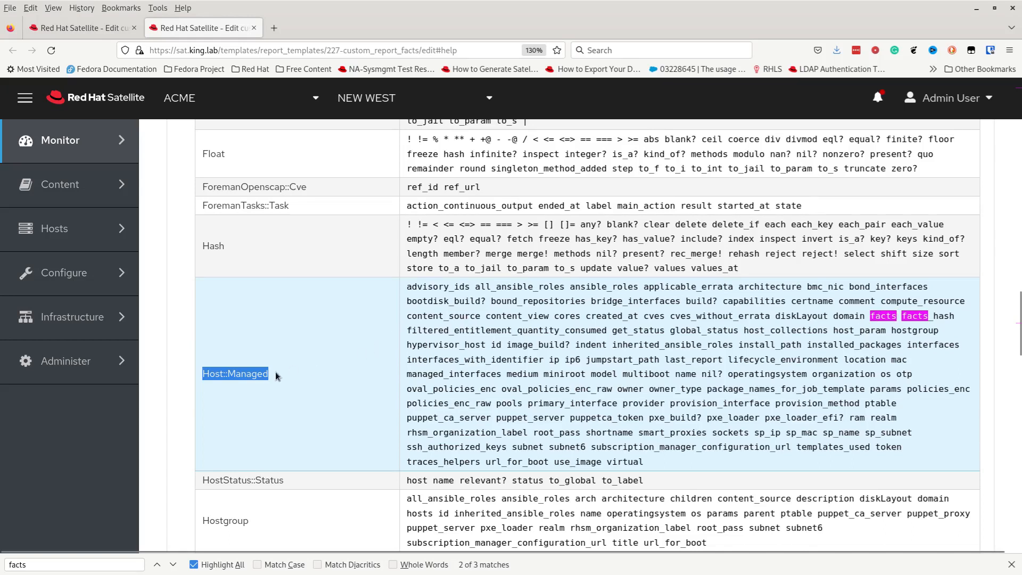
Examine the Host::Managed methods advisory_ids, all_ansible_roles, facts and facts_hash in the help table
{"action": "double_click", "coordinate": [422, 287]}
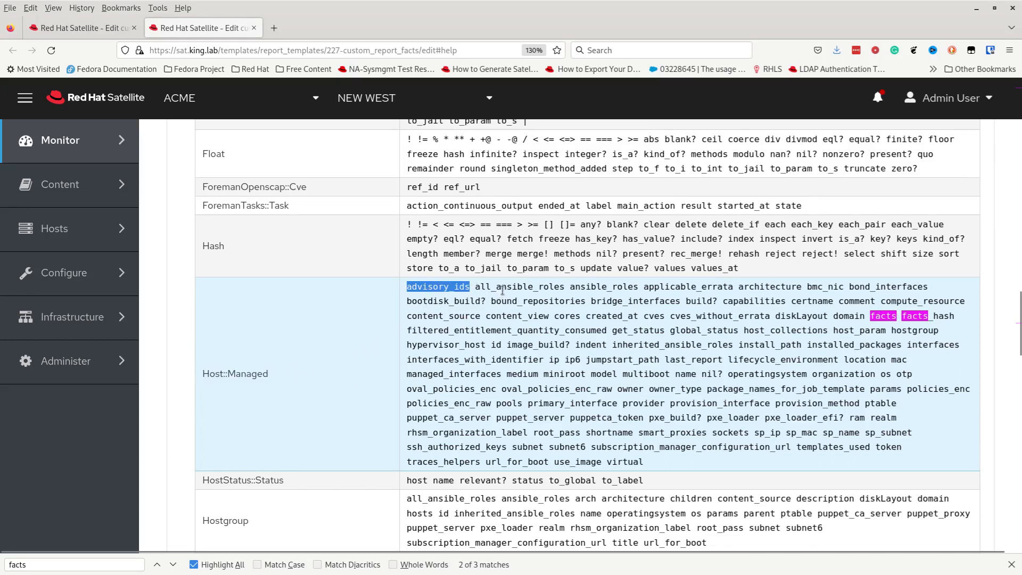
{"action": "double_click", "coordinate": [531, 287]}
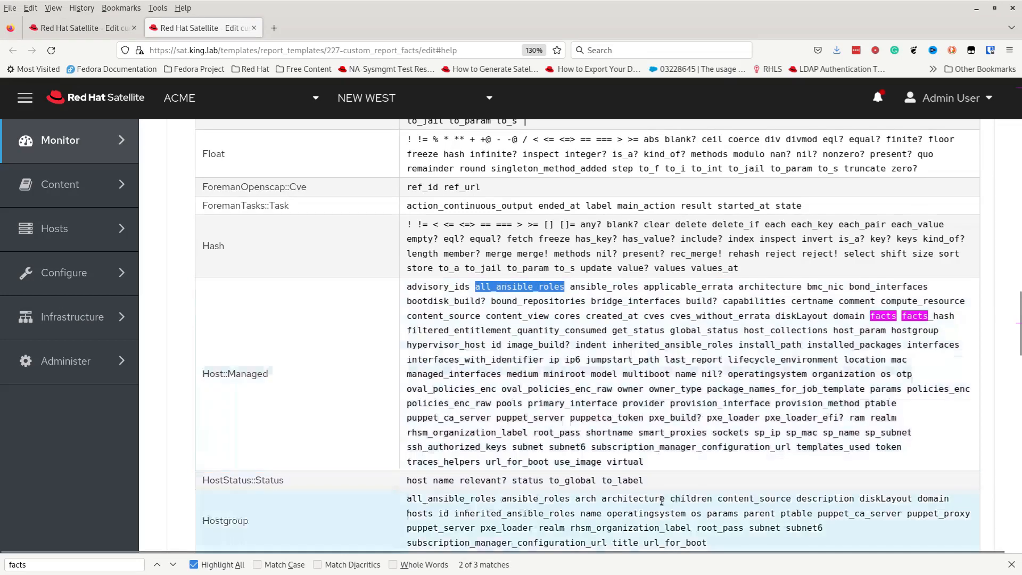
{"action": "double_click", "coordinate": [883, 317]}
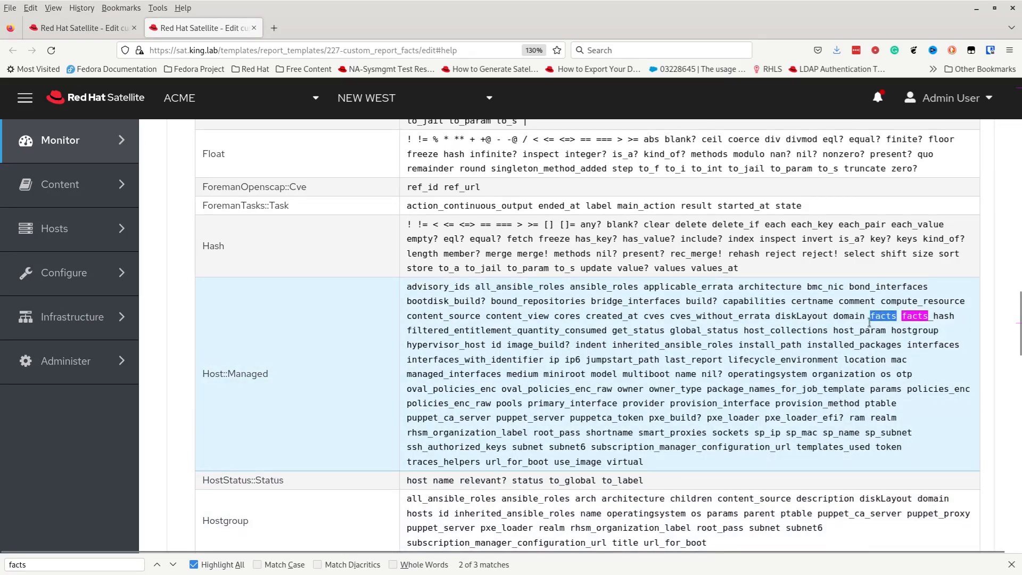
{"action": "double_click", "coordinate": [925, 315]}
{"action": "double_click", "coordinate": [875, 318]}
{"action": "scroll", "coordinate": [254, 315], "scroll_direction": "up", "scroll_amount": 20}
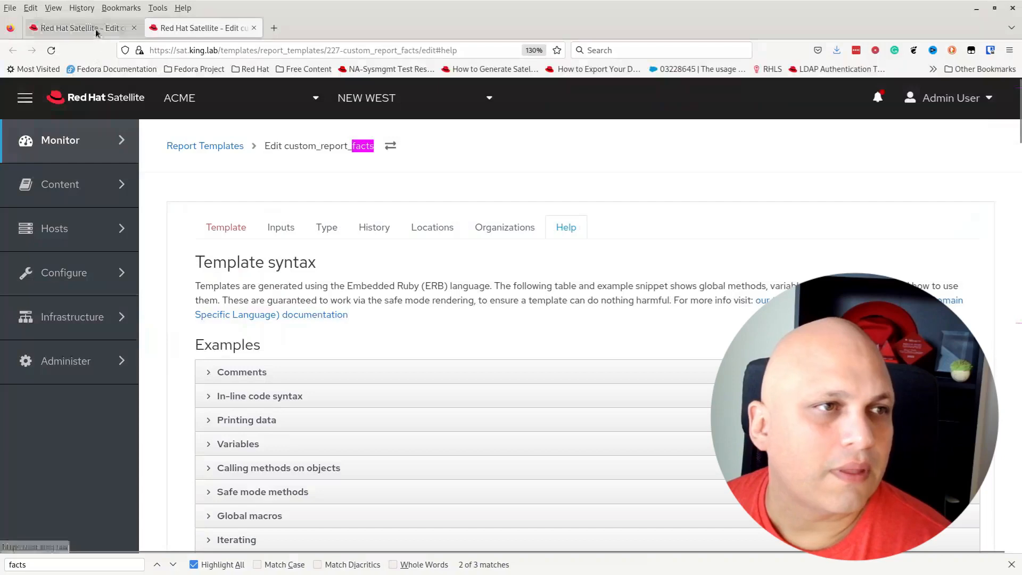
Return to the template code and add a 'Virt UUID': host.facts entry on a new line below Last Checkin
{"action": "left_click", "coordinate": [94, 28]}
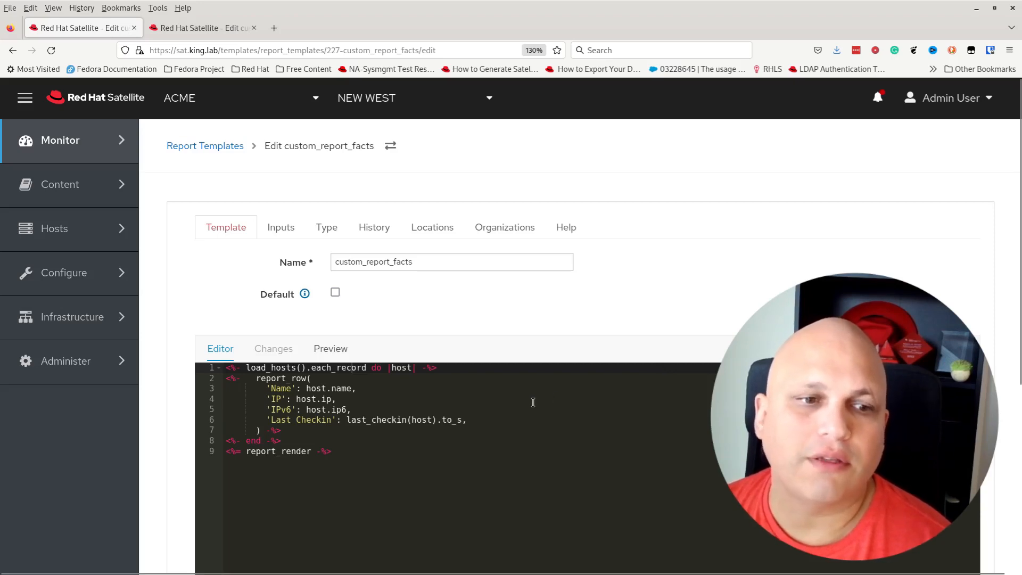
{"action": "left_click", "coordinate": [477, 421]}
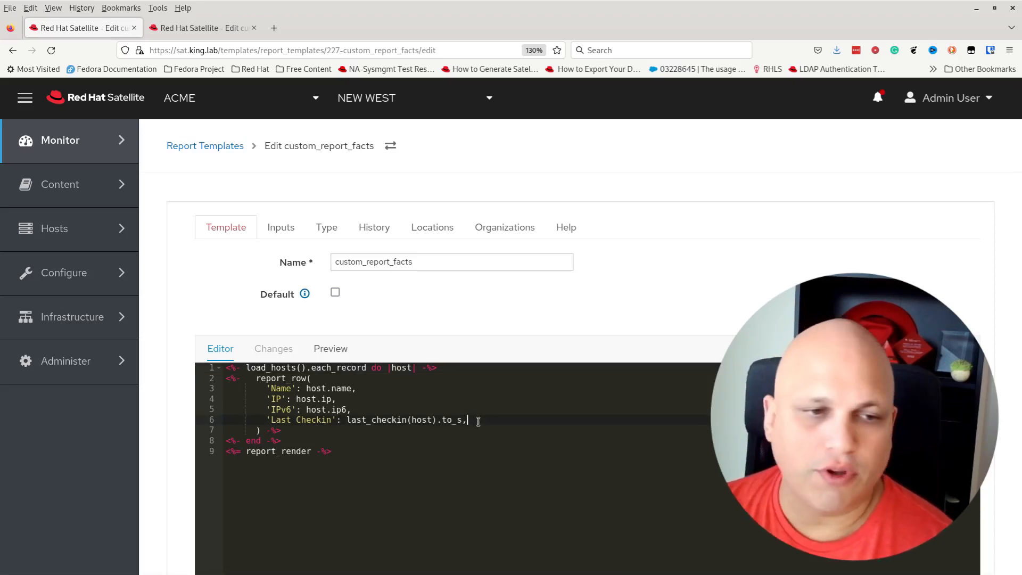
{"action": "key", "text": "Return"}
{"action": "type", "text": "'"}
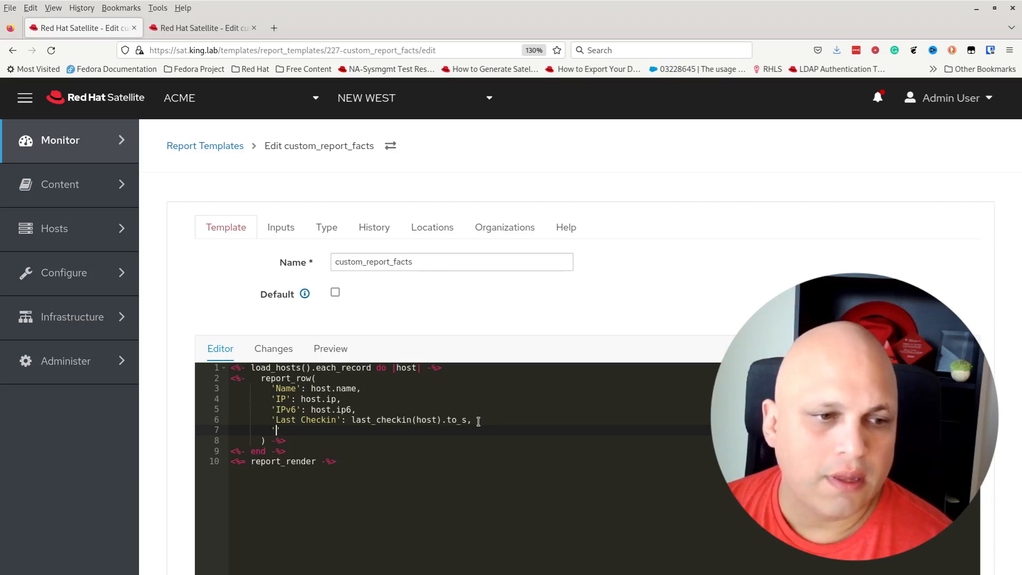
{"action": "type", "text": "': h"}
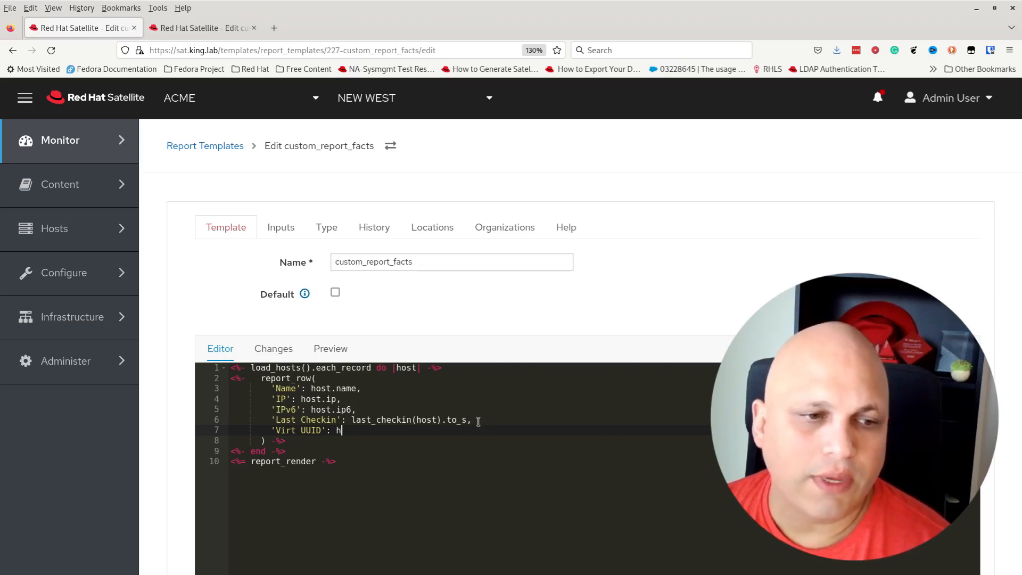
{"action": "type", "text": "ost.facts"}
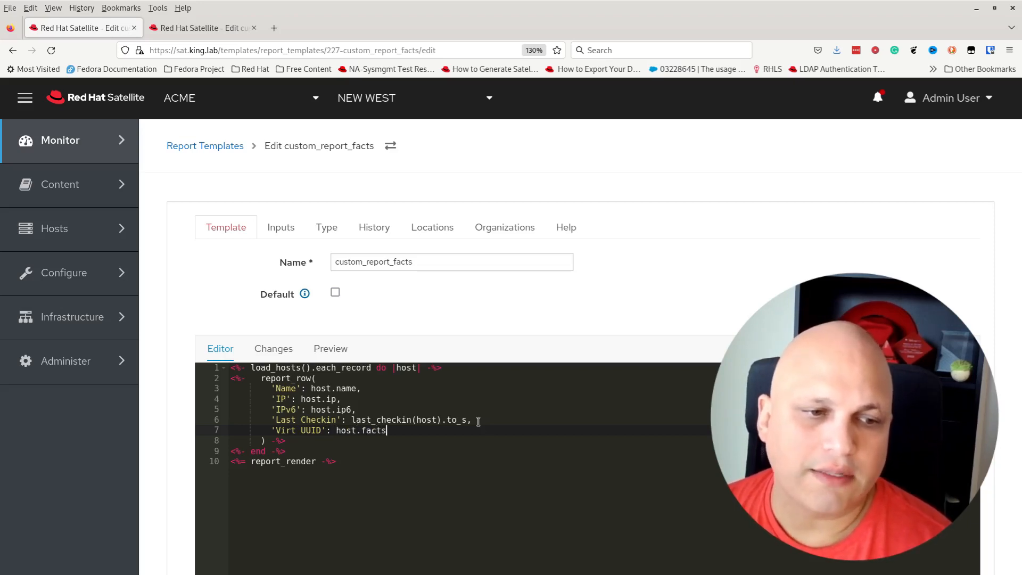
Check the facts method in the help once more, and append an empty quoted key [''] to host.facts
{"action": "left_click", "coordinate": [197, 28]}
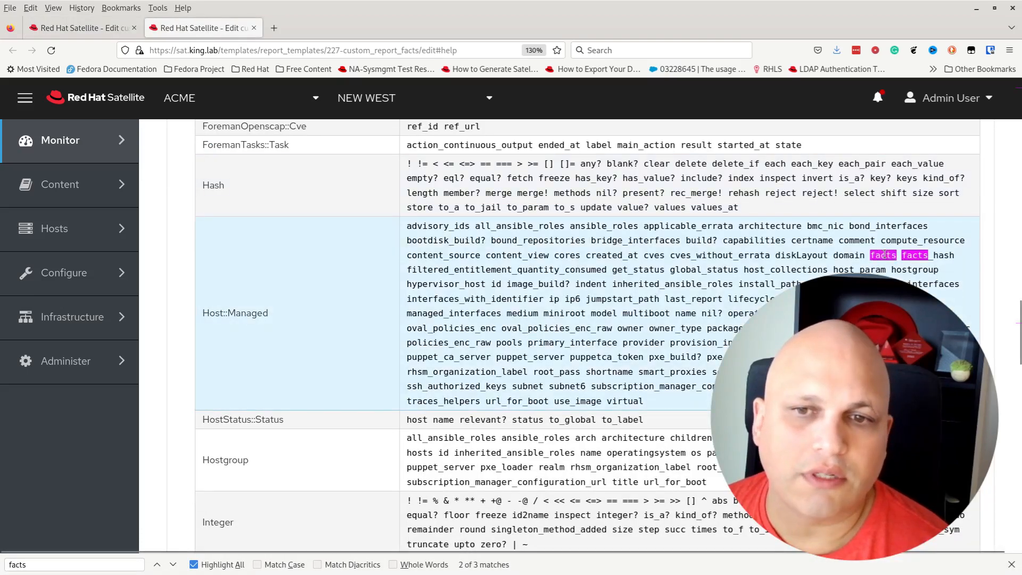
{"action": "left_click", "coordinate": [80, 28]}
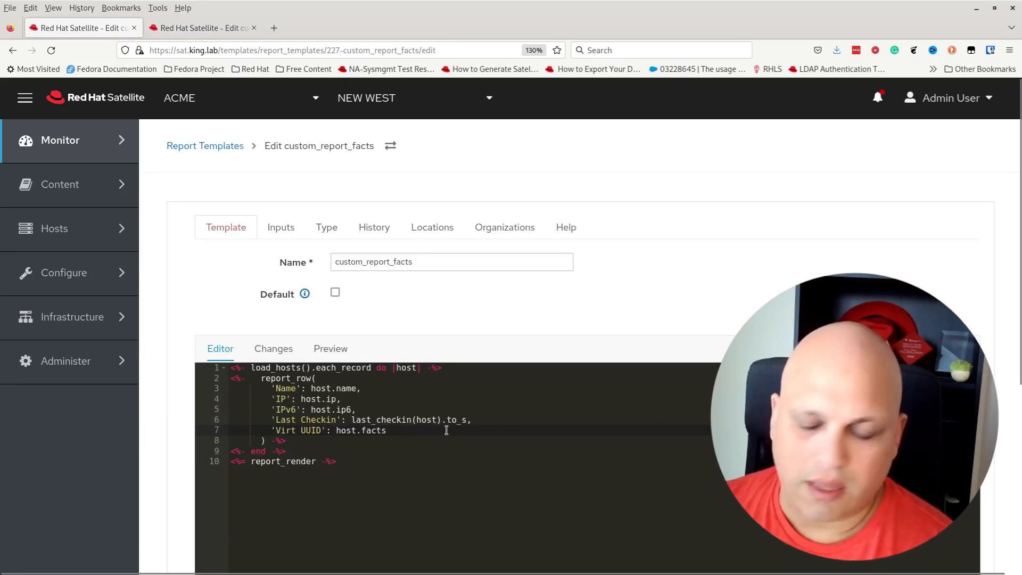
{"action": "type", "text": "[]"}
{"action": "key", "text": "Left"}
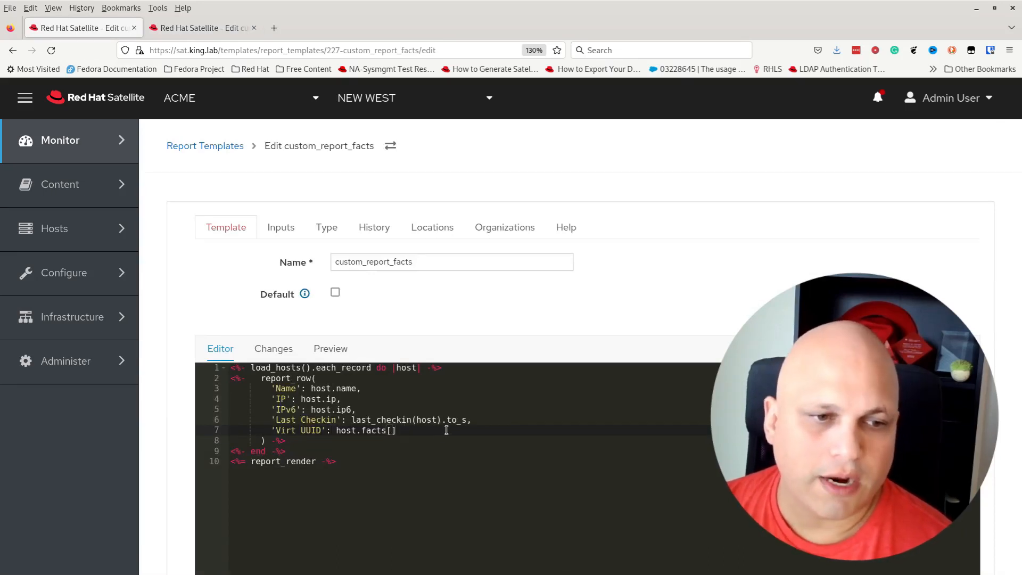
{"action": "type", "text": "''"}
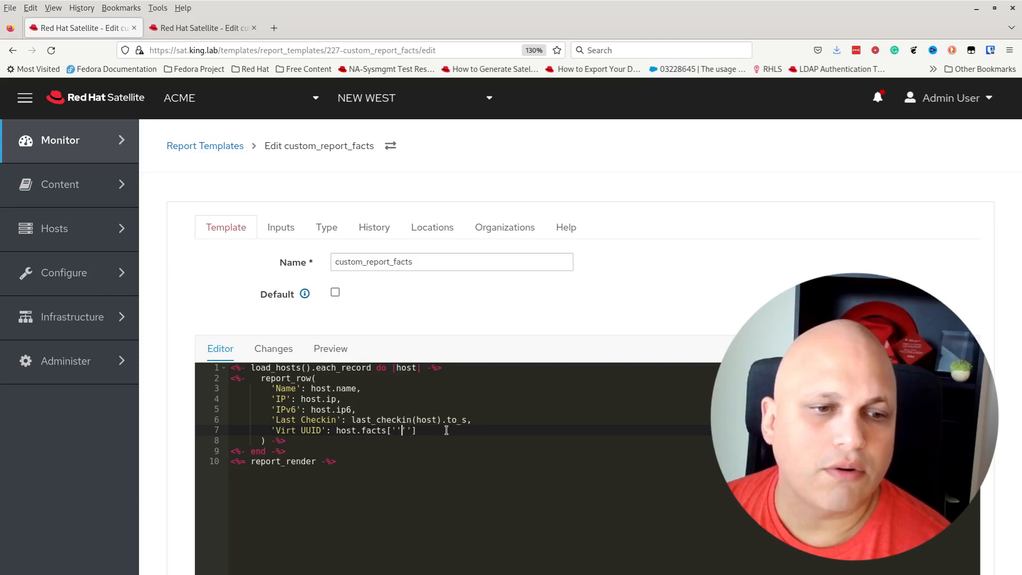
{"action": "key", "text": "BackSpace"}
{"action": "key", "text": "BackSpace"}
{"action": "type", "text": "'"}
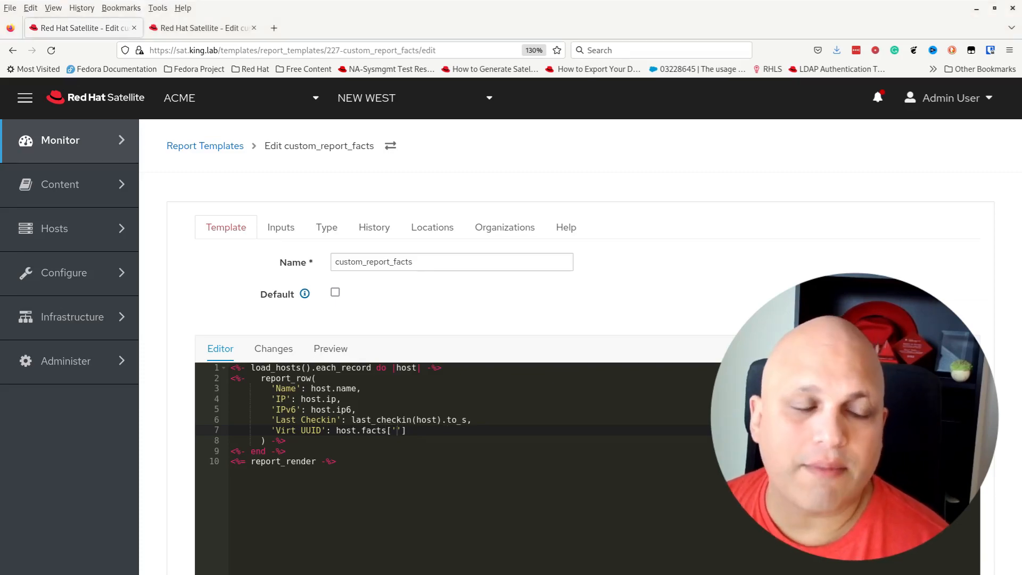
Switch to LibreOffice Calc and copy the fact name virt::uuid from the fact_values-2023-01-14.csv sheet
{"action": "key", "text": "alt+Tab"}
{"action": "left_click", "coordinate": [406, 329]}
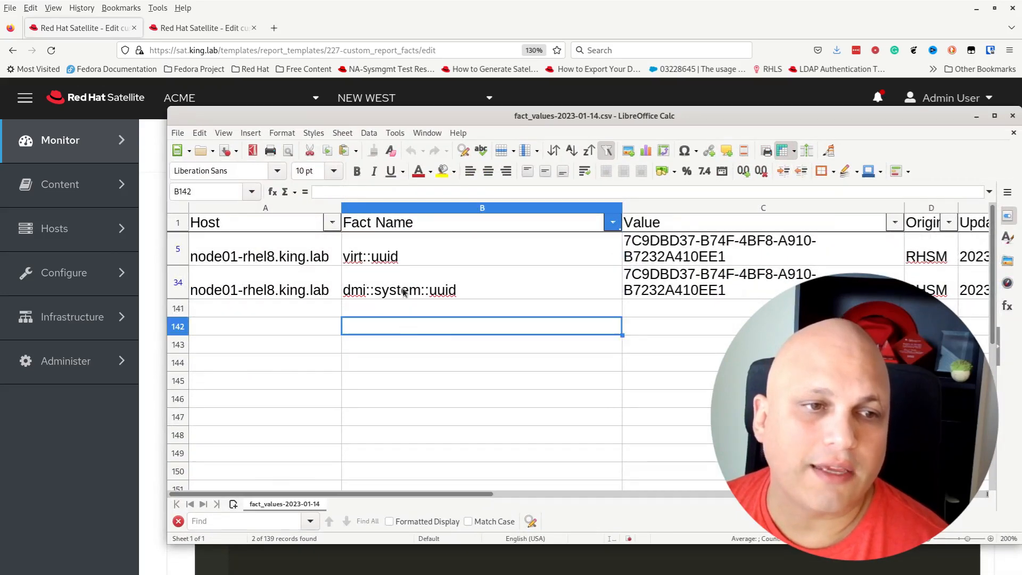
{"action": "left_click", "coordinate": [400, 255]}
{"action": "left_click_drag", "start_coordinate": [354, 191], "coordinate": [306, 190]}
{"action": "key", "text": "ctrl+c"}
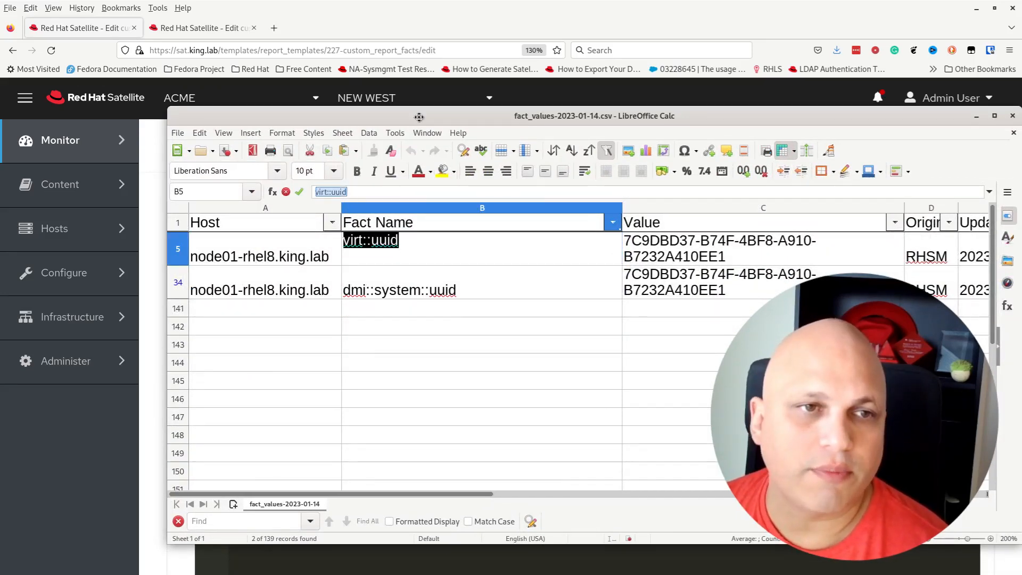
Return to the Satellite template in the browser and paste virt::uuid between the quotes of the host.facts key
{"action": "key", "text": "alt+Tab"}
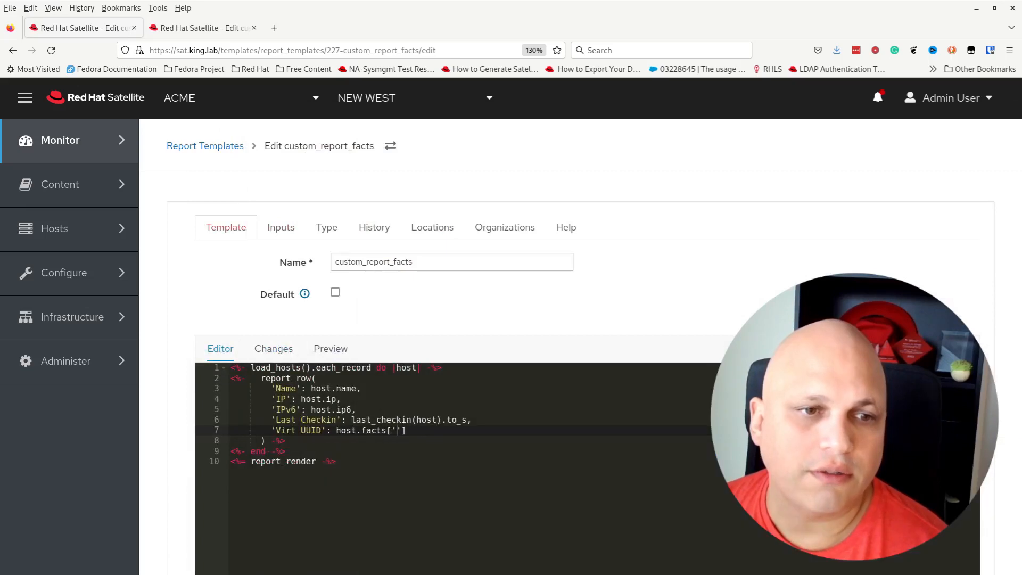
{"action": "left_click", "coordinate": [398, 430]}
{"action": "key", "text": "ctrl+v"}
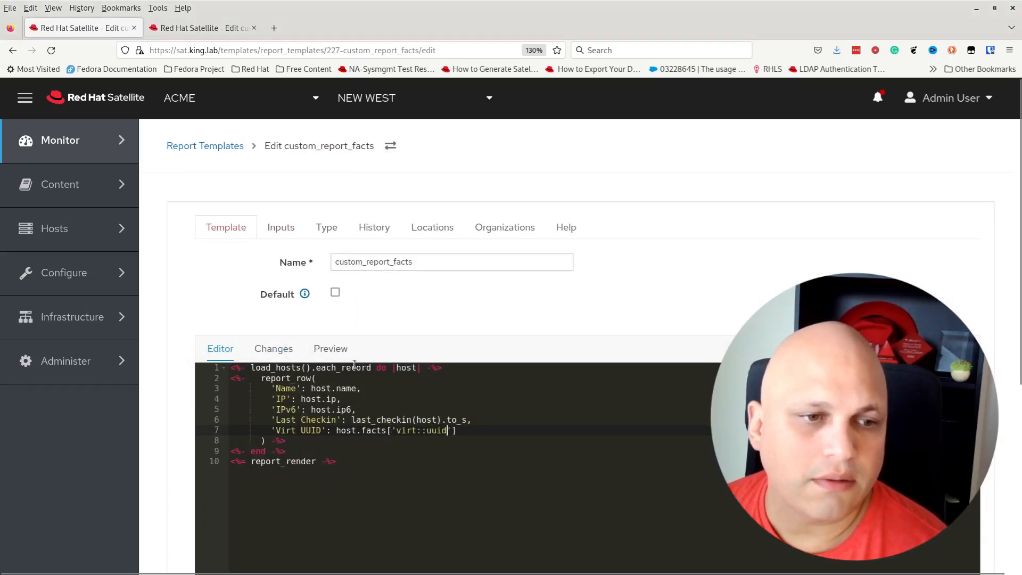
Preview the report, examine the Virt UUID column and its values for the RHEL hosts, and return to the code editor
{"action": "left_click", "coordinate": [335, 349]}
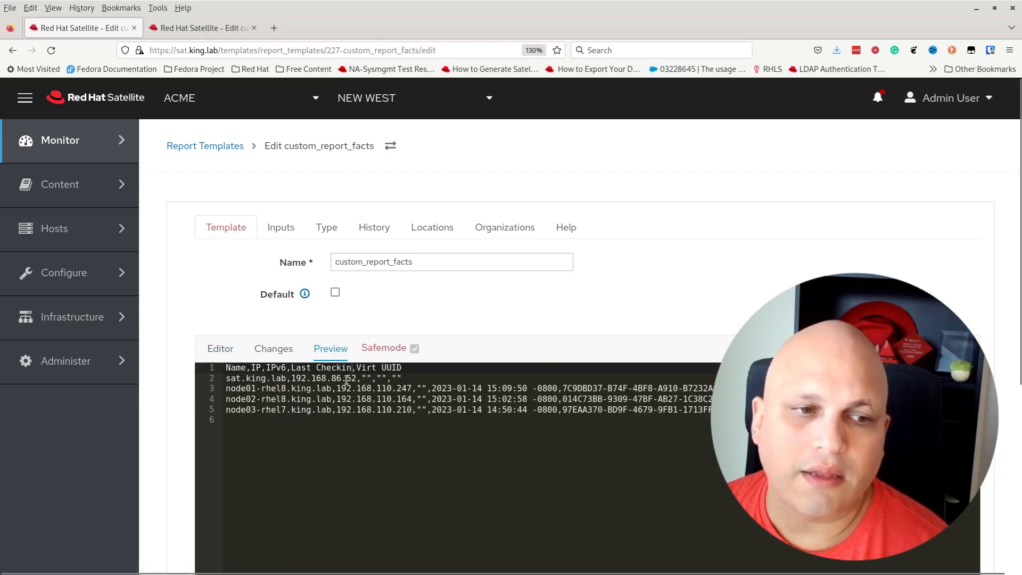
{"action": "left_click", "coordinate": [256, 367]}
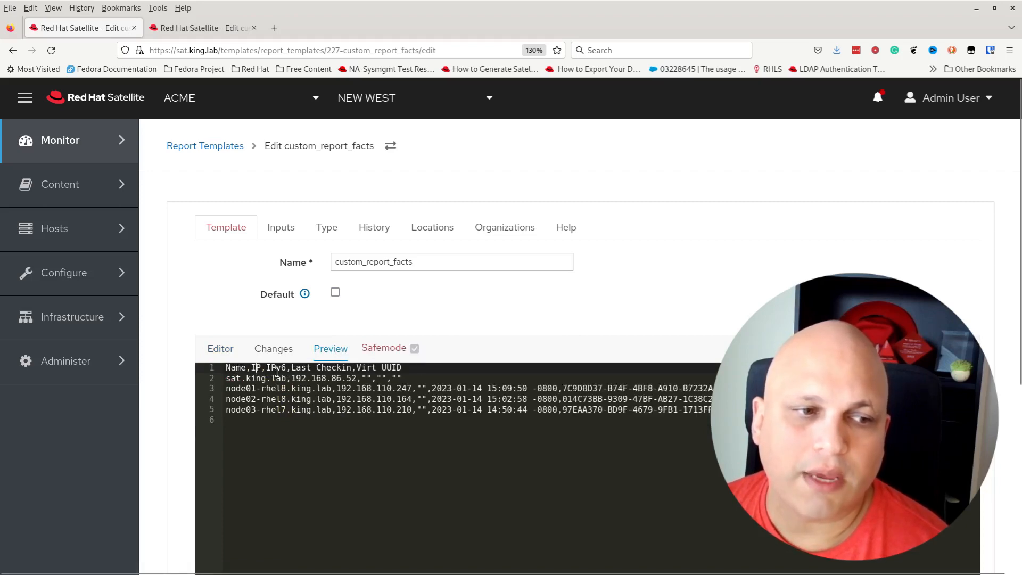
{"action": "left_click_drag", "start_coordinate": [356, 367], "coordinate": [403, 368]}
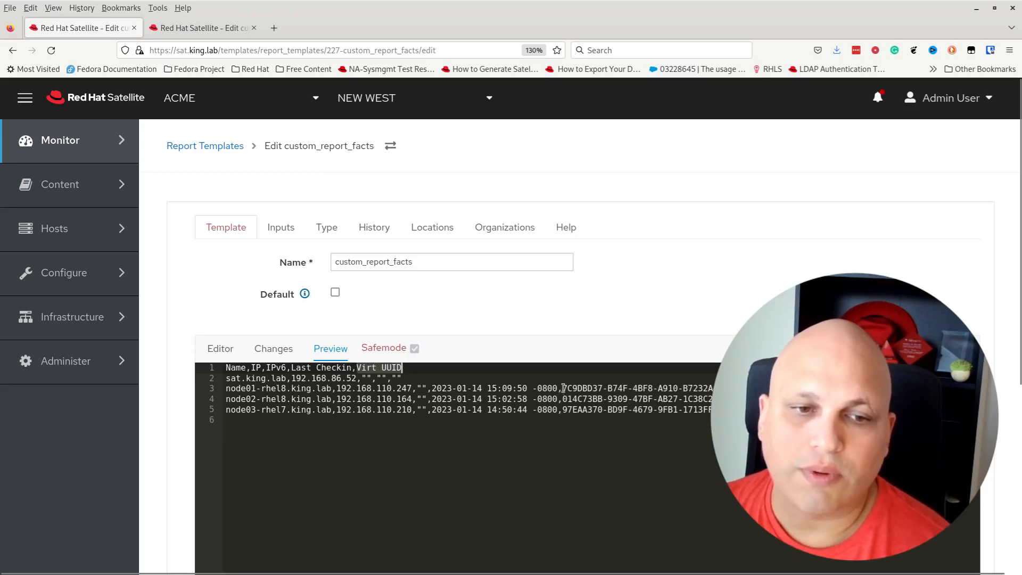
{"action": "left_click_drag", "start_coordinate": [563, 388], "coordinate": [714, 388]}
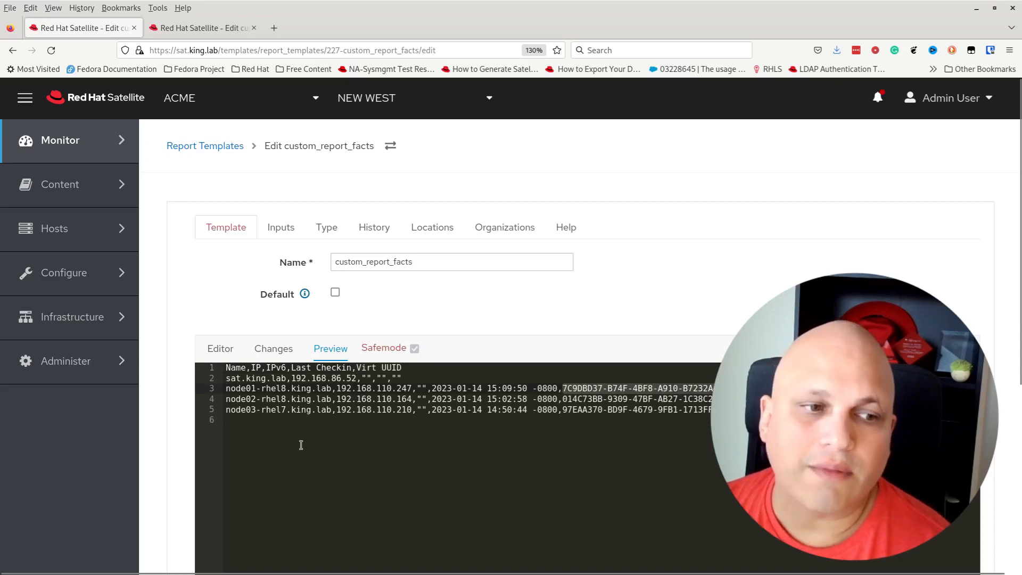
{"action": "left_click_drag", "start_coordinate": [266, 388], "coordinate": [294, 410]}
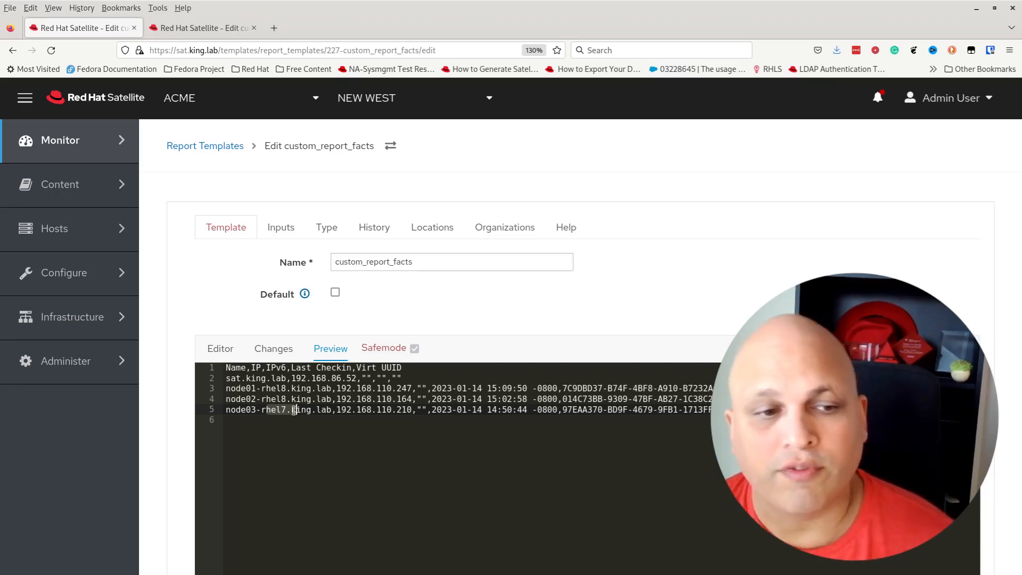
{"action": "left_click", "coordinate": [218, 349]}
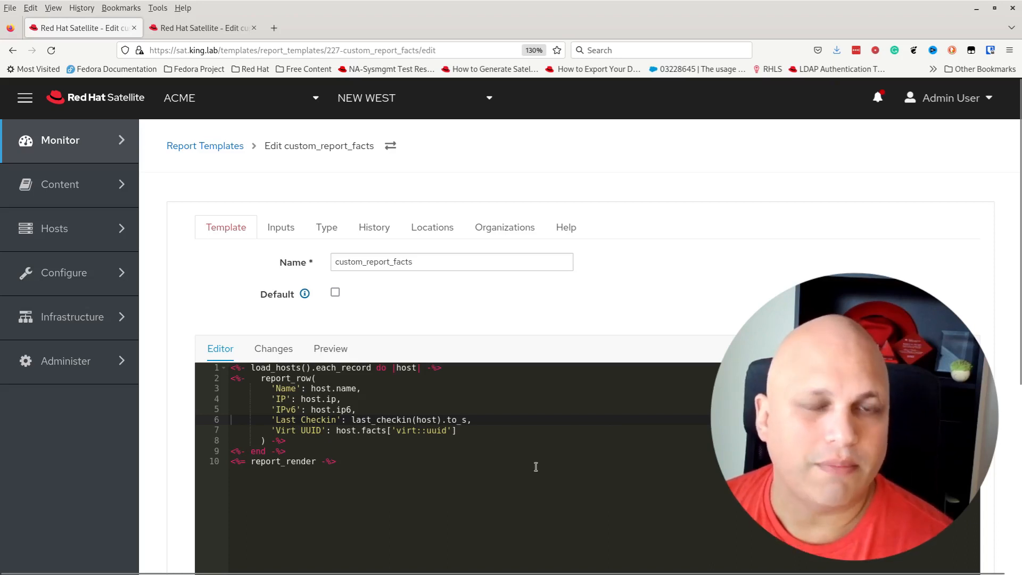
Look over the finished template code and submit the updated custom_report_facts template
{"action": "left_click", "coordinate": [308, 512]}
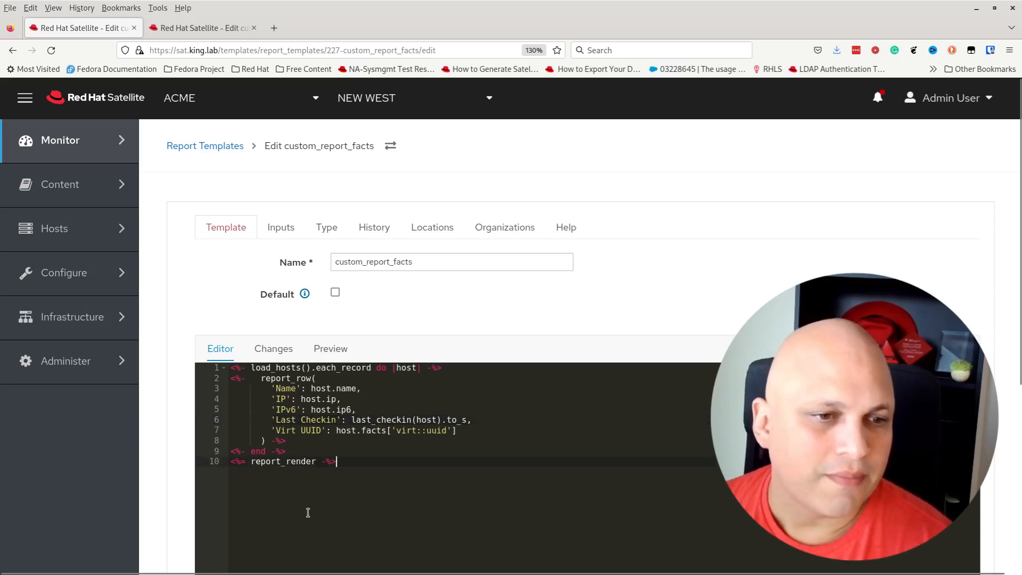
{"action": "scroll", "coordinate": [307, 458], "scroll_direction": "down", "scroll_amount": 3}
{"action": "scroll", "coordinate": [287, 405], "scroll_direction": "up", "scroll_amount": 3}
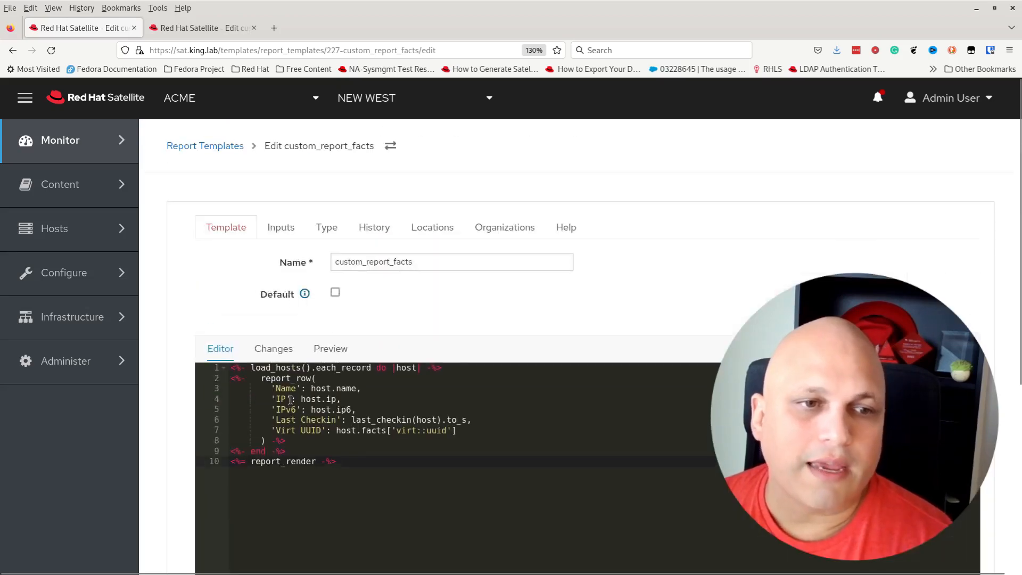
{"action": "scroll", "coordinate": [336, 466], "scroll_direction": "down", "scroll_amount": 5}
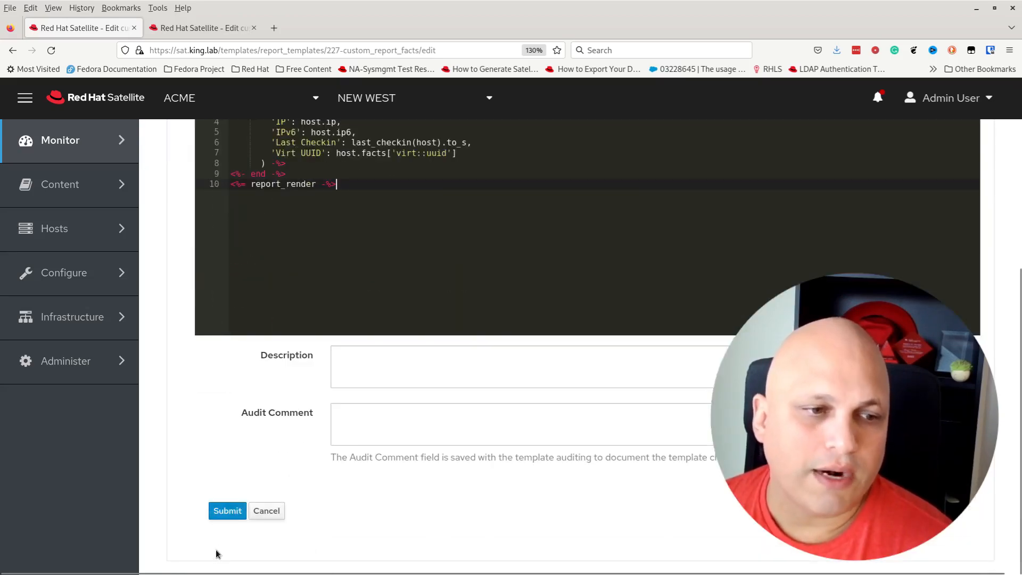
{"action": "left_click", "coordinate": [228, 512]}
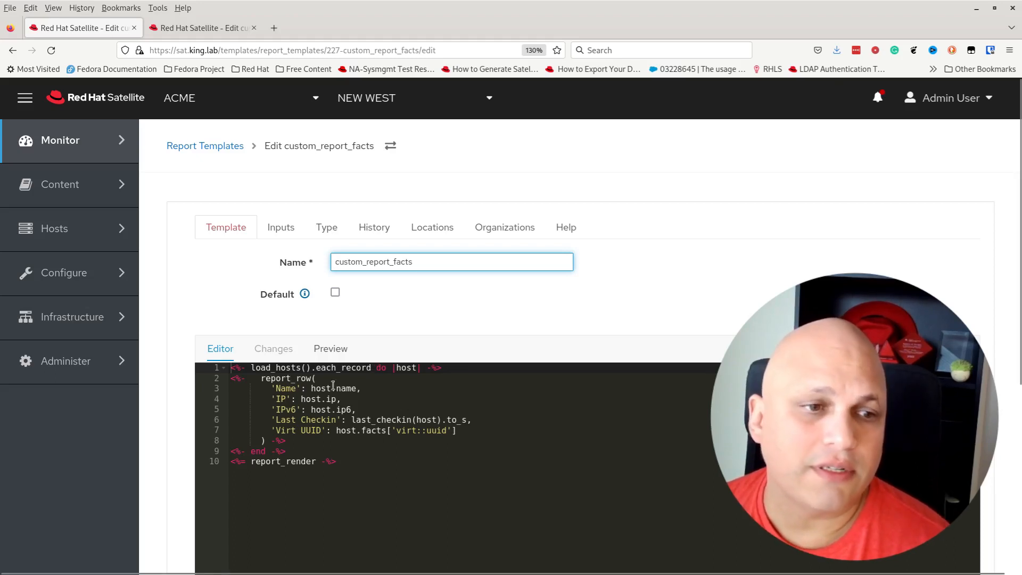
Return to the Report Templates list and open the generation form for the custom_report_facts template
{"action": "left_click", "coordinate": [209, 152]}
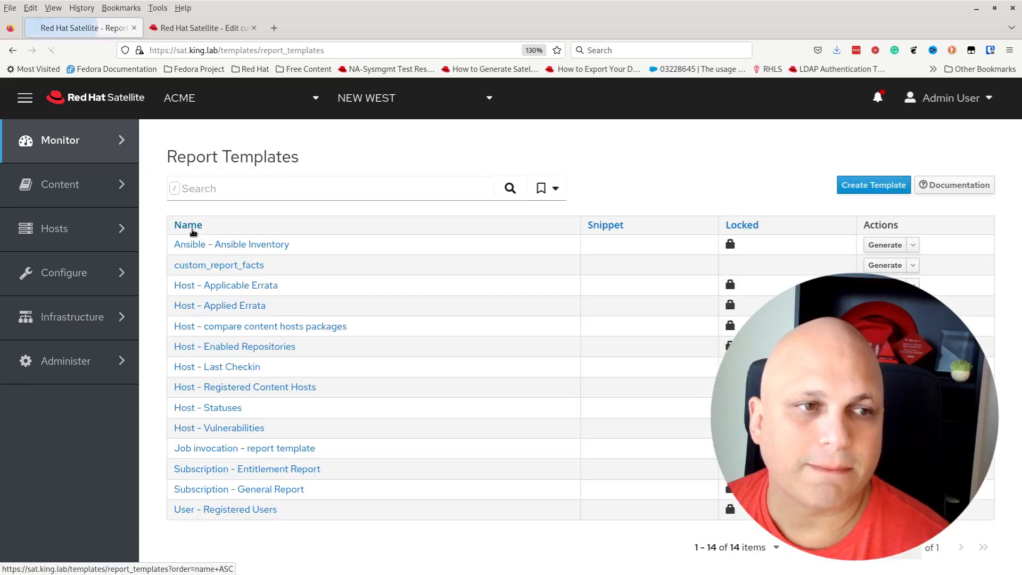
{"action": "left_click_drag", "start_coordinate": [277, 269], "coordinate": [171, 264]}
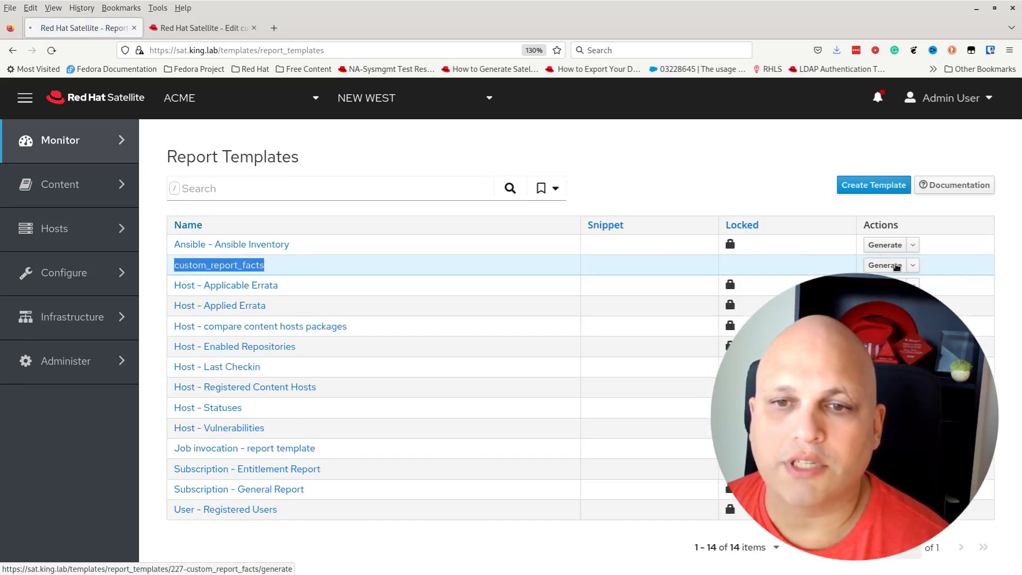
{"action": "left_click", "coordinate": [893, 265]}
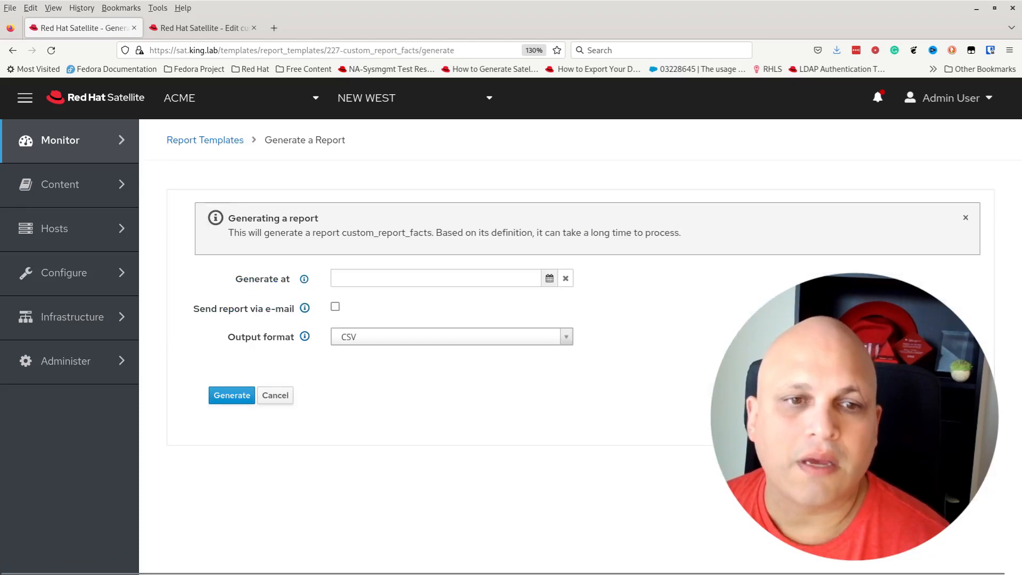
{"action": "left_click", "coordinate": [550, 279]}
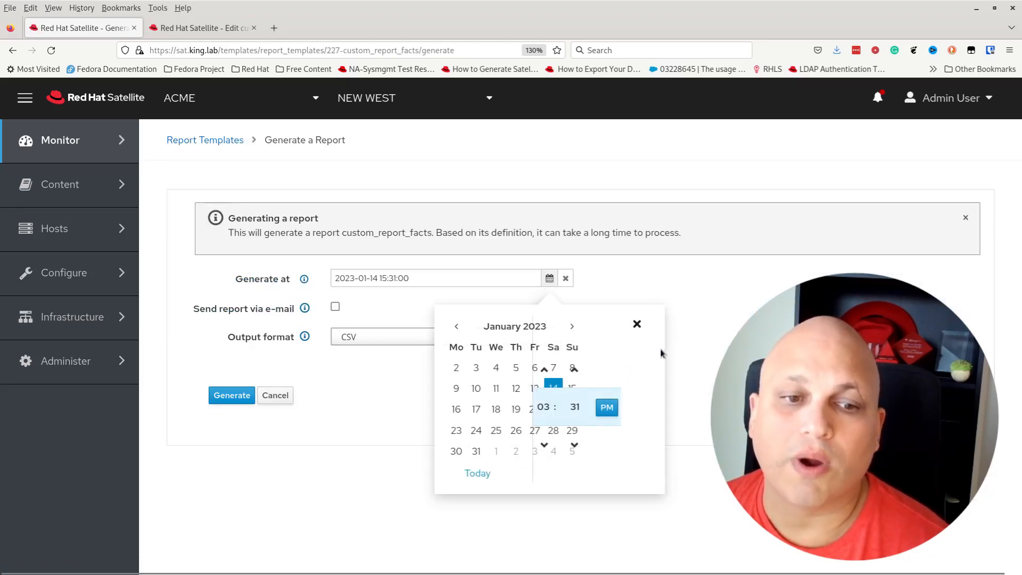
{"action": "left_click", "coordinate": [637, 323]}
{"action": "left_click", "coordinate": [486, 278]}
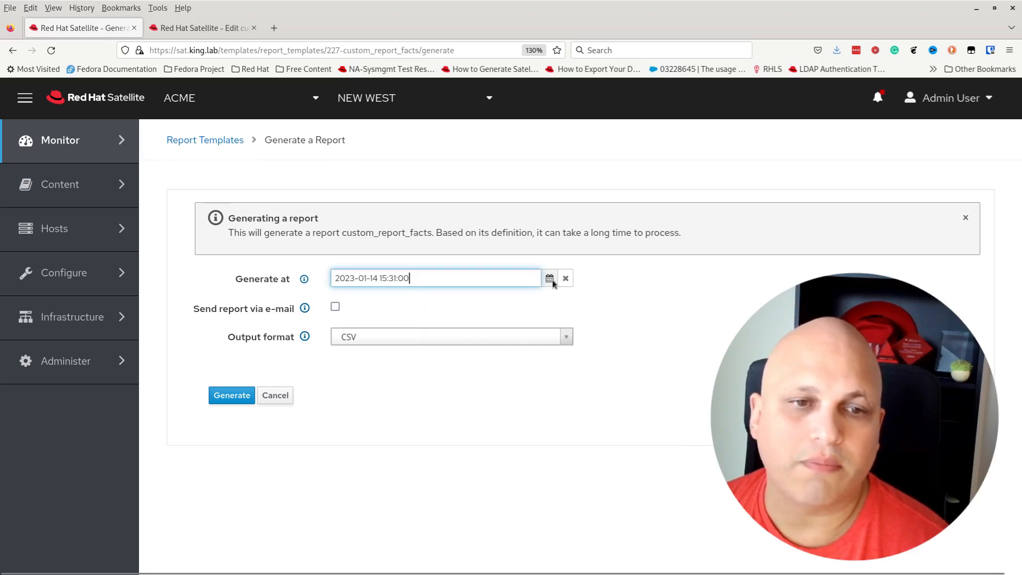
{"action": "left_click", "coordinate": [565, 278]}
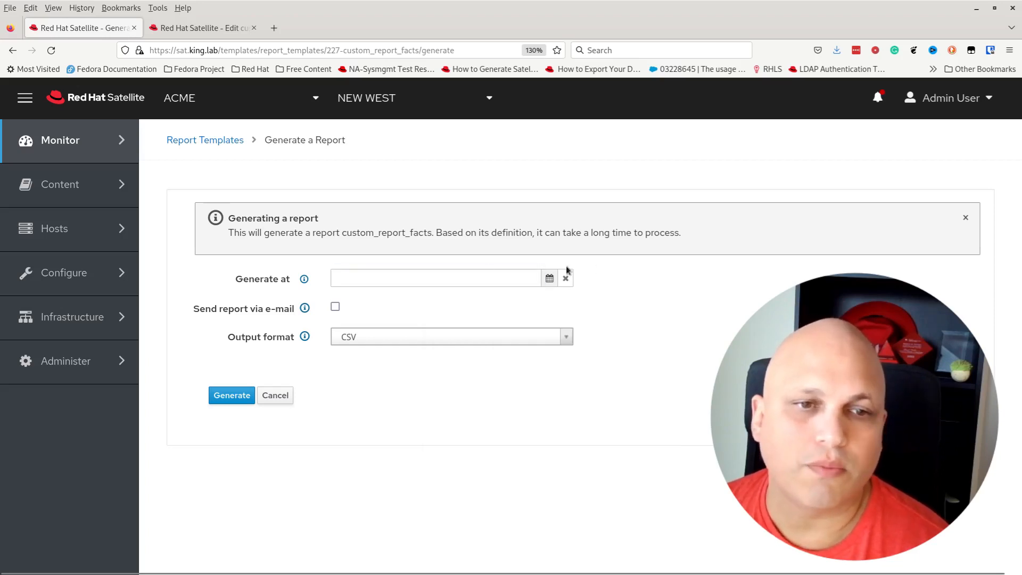
{"action": "left_click", "coordinate": [335, 307]}
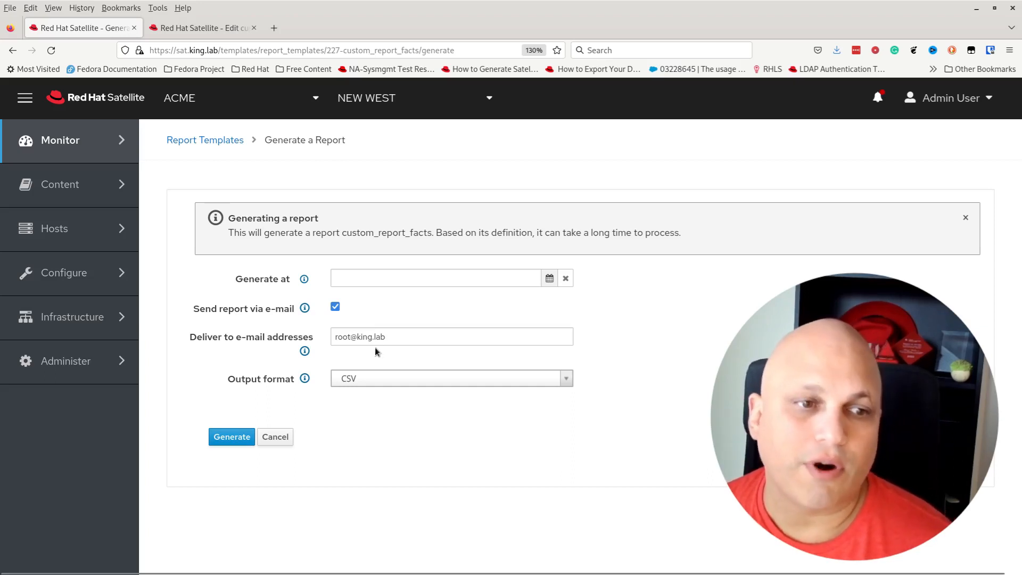
{"action": "triple_click", "coordinate": [332, 332]}
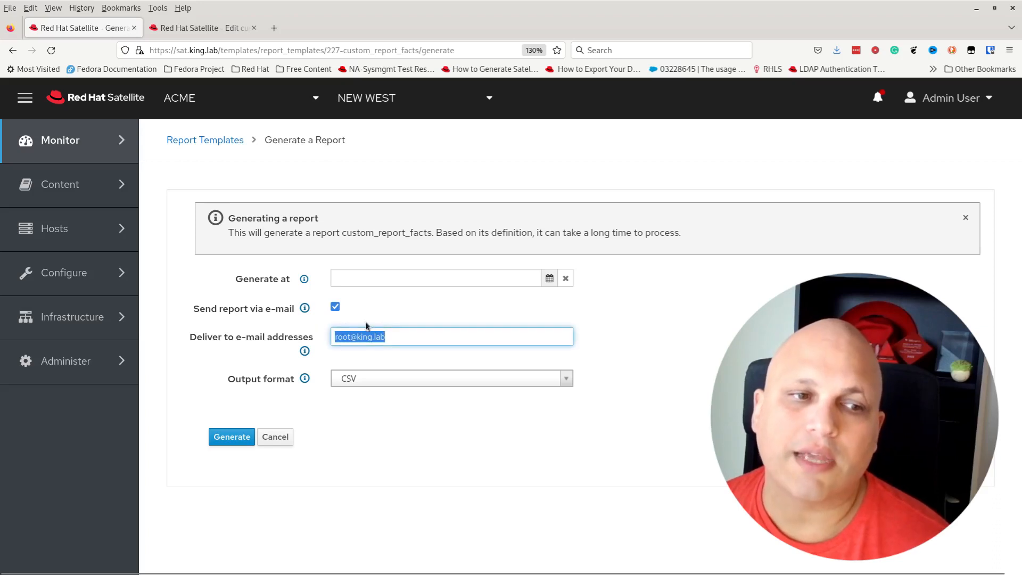
{"action": "left_click", "coordinate": [336, 309]}
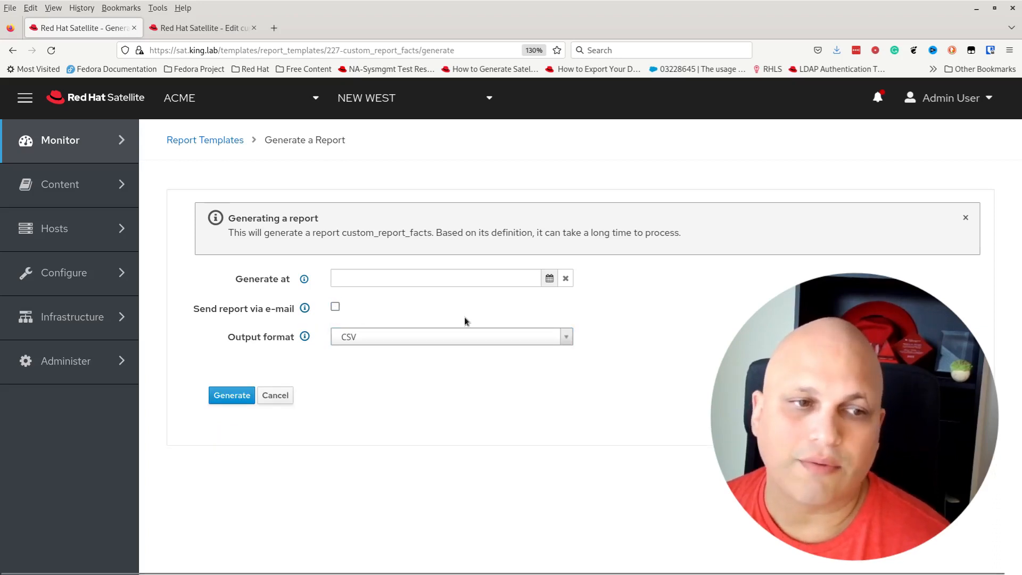
Generate the report with CSV as the output format and open custom_report_facts-2023-01-14.csv with LibreOffice Calc
{"action": "left_click", "coordinate": [566, 337]}
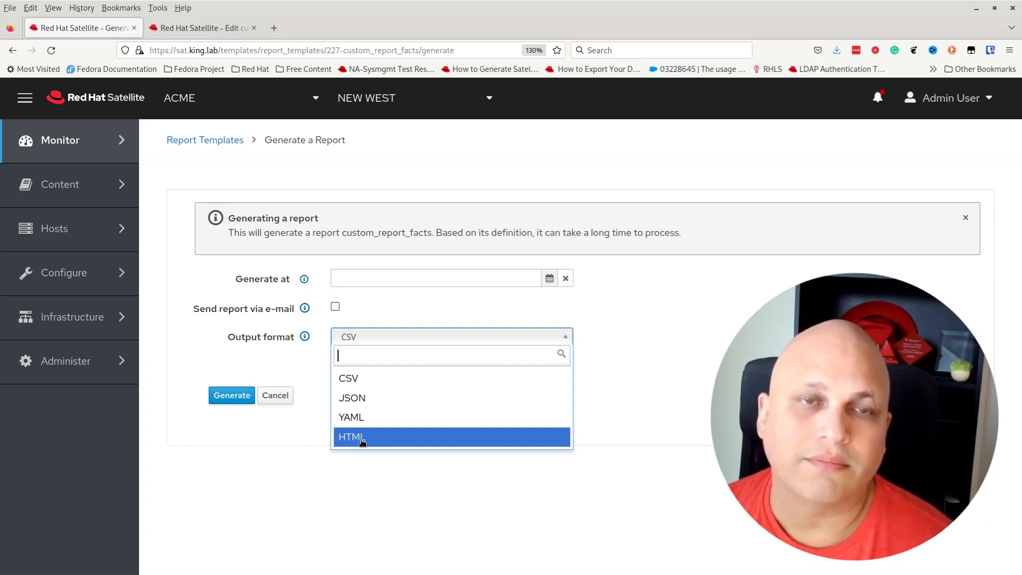
{"action": "key", "text": "Escape"}
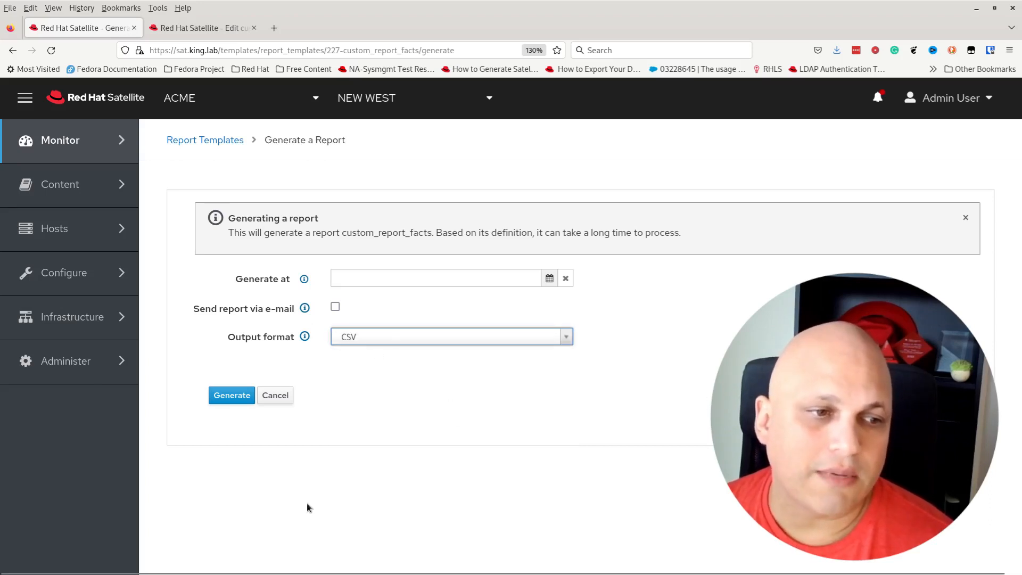
{"action": "left_click", "coordinate": [232, 395]}
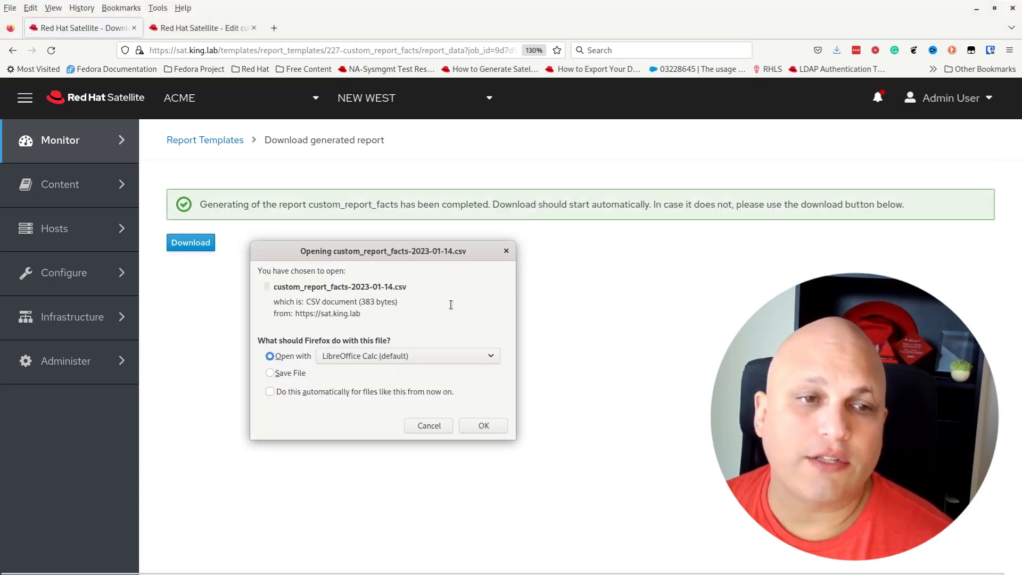
{"action": "left_click_drag", "start_coordinate": [436, 253], "coordinate": [497, 221]}
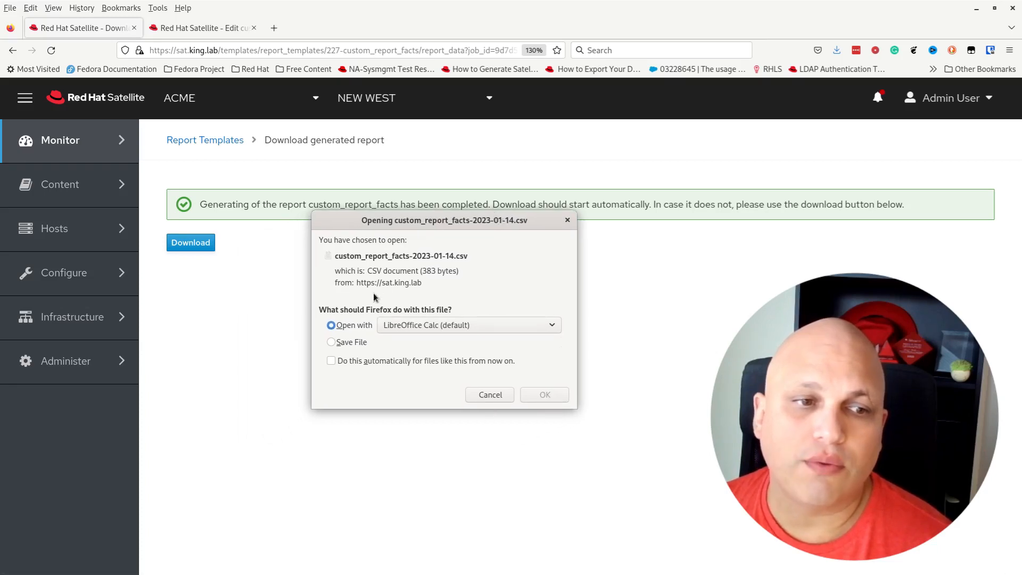
{"action": "left_click", "coordinate": [350, 343]}
{"action": "left_click", "coordinate": [355, 326]}
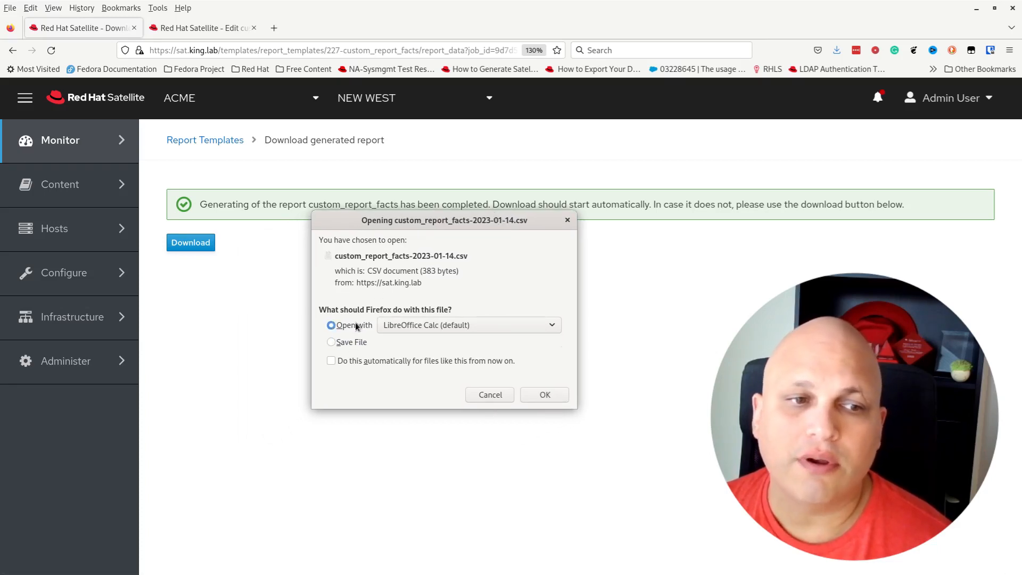
{"action": "left_click", "coordinate": [557, 394]}
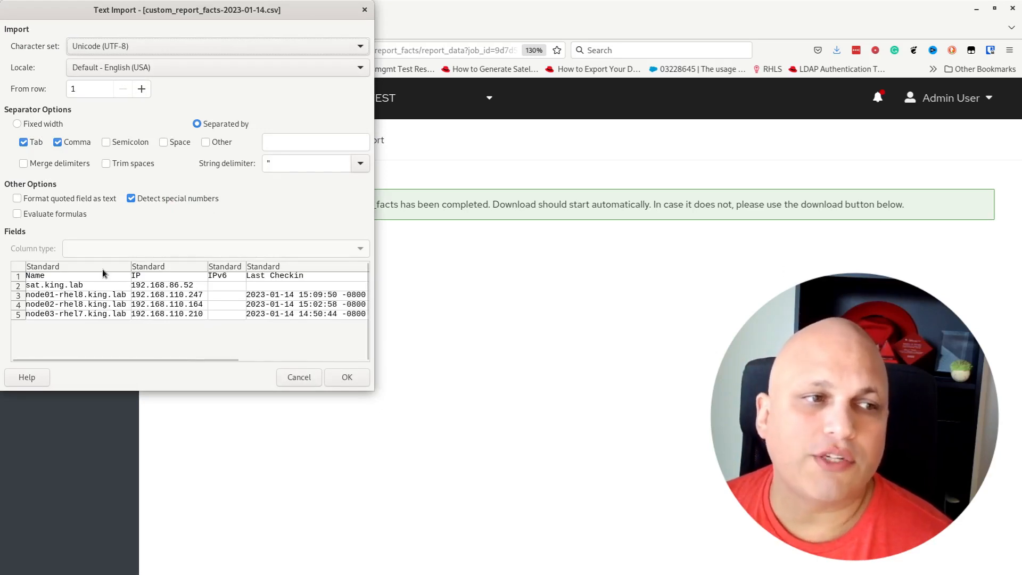
Import the CSV file with both tab and comma kept as separators
{"action": "left_click", "coordinate": [75, 144]}
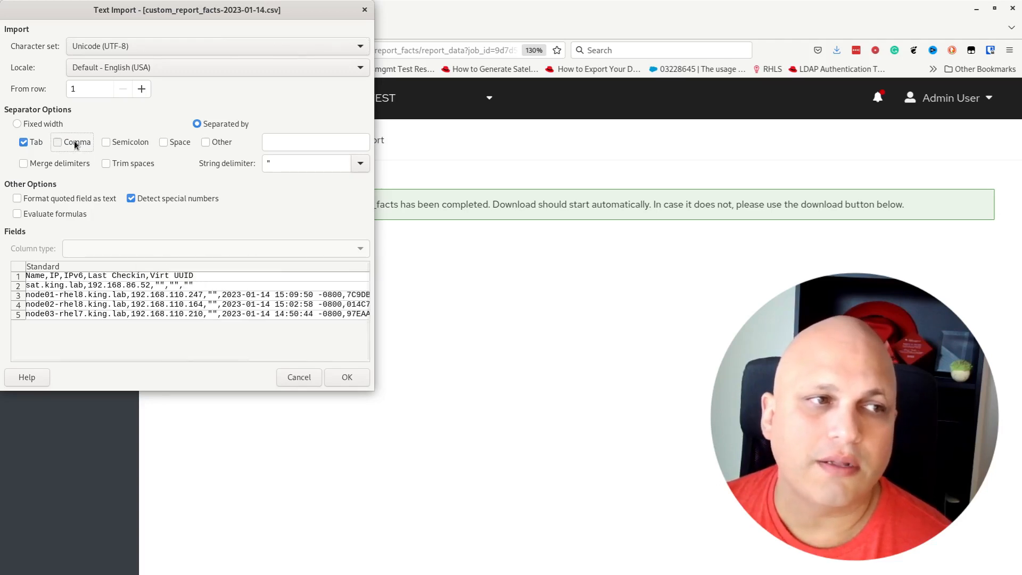
{"action": "left_click", "coordinate": [75, 143]}
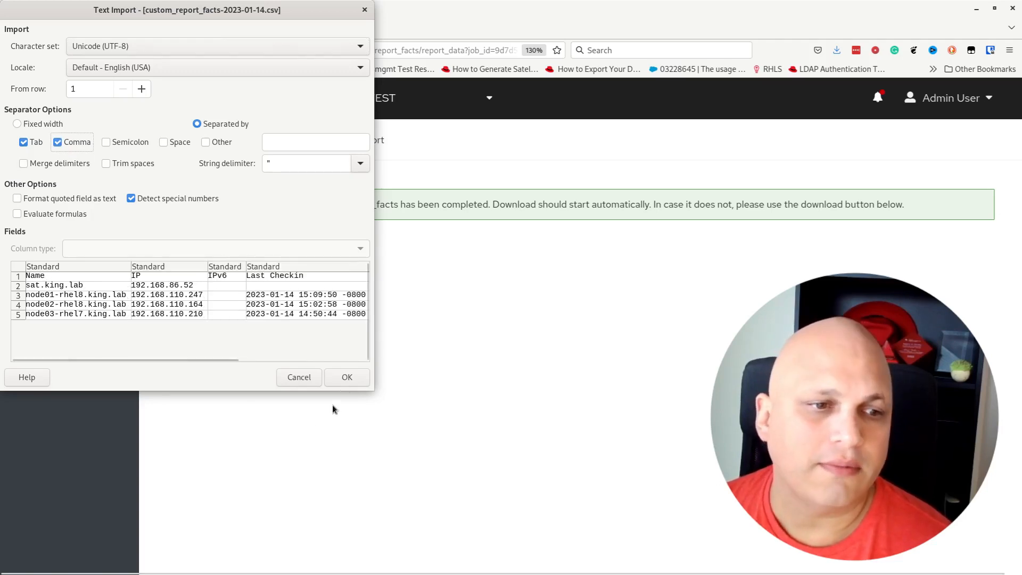
{"action": "left_click", "coordinate": [354, 378]}
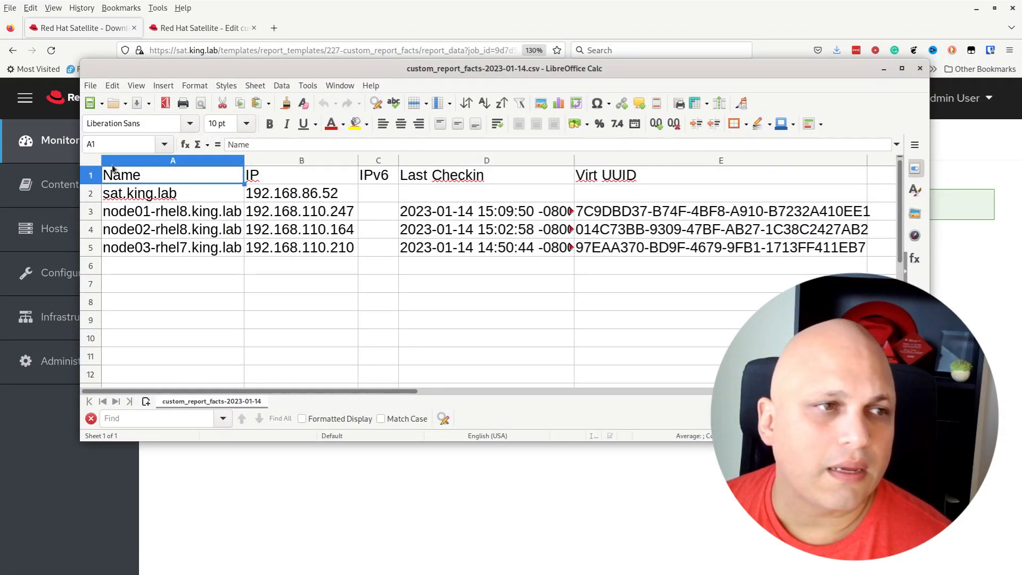
Fit all column widths of the sheet to their contents and maximize the spreadsheet window
{"action": "left_click", "coordinate": [90, 160]}
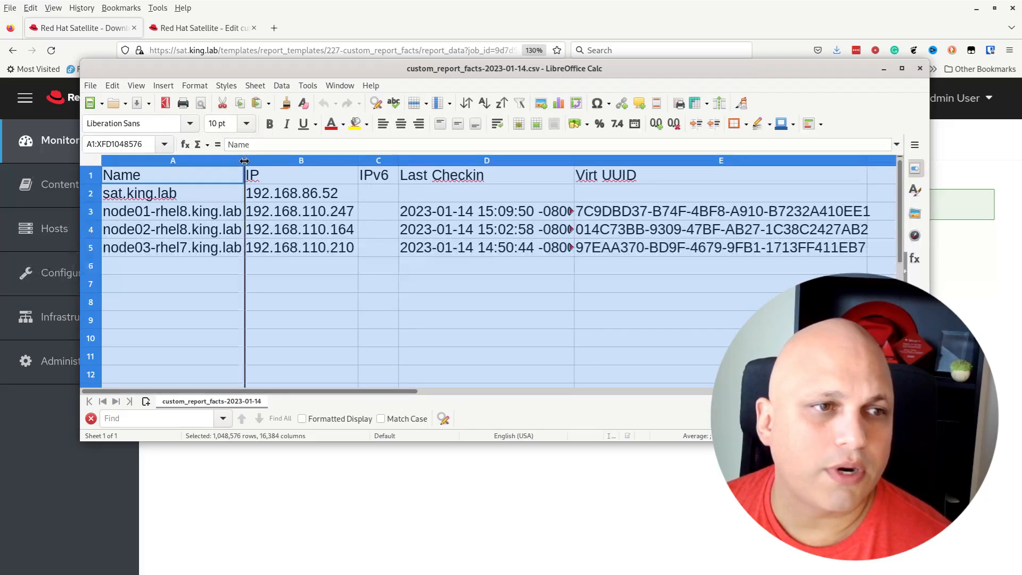
{"action": "double_click", "coordinate": [244, 161]}
{"action": "left_click", "coordinate": [524, 321]}
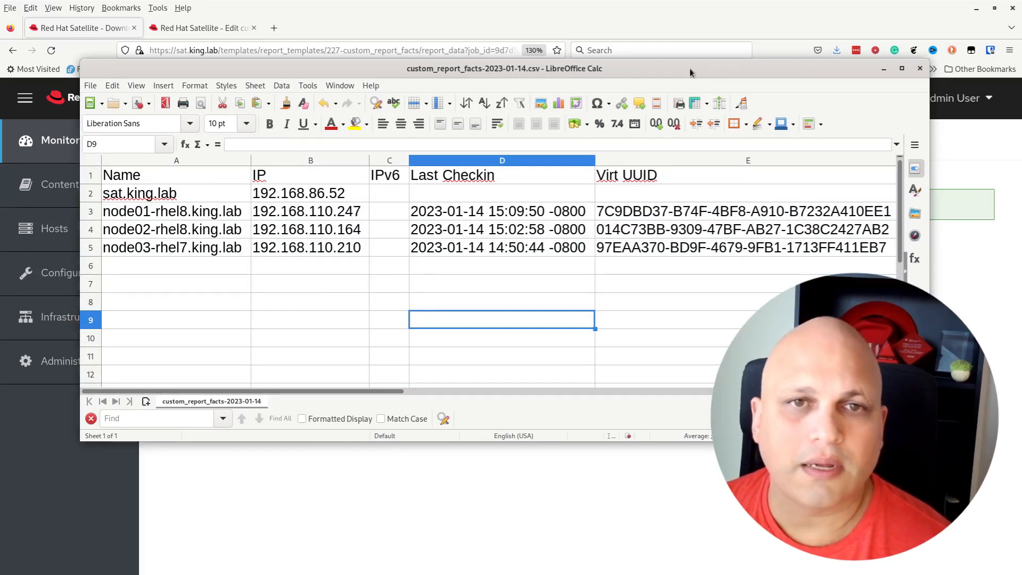
{"action": "double_click", "coordinate": [690, 72]}
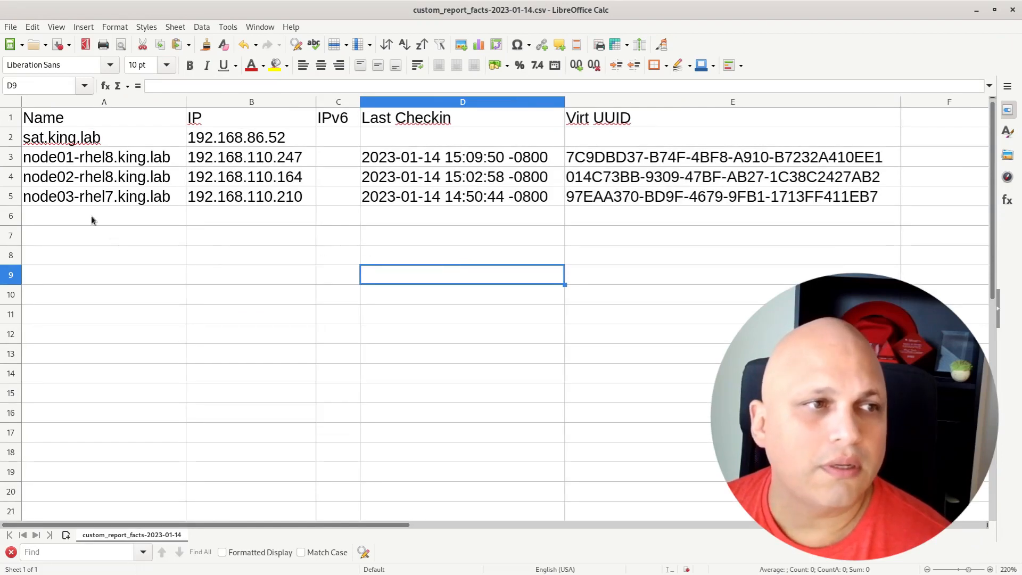
Examine the report's header row and the host entries in the IPv6 and Last Checkin columns
{"action": "left_click", "coordinate": [90, 119]}
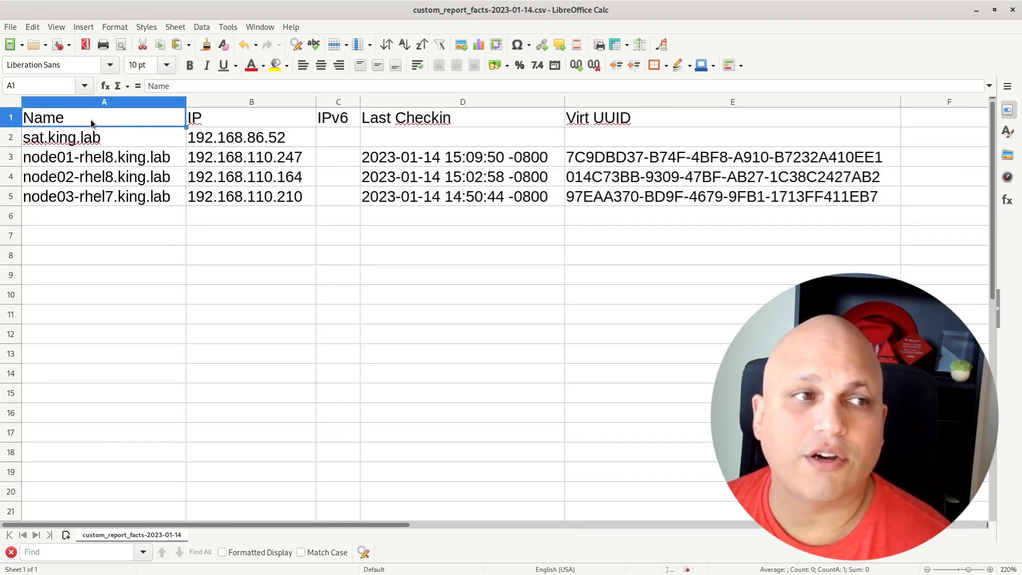
{"action": "left_click", "coordinate": [226, 117]}
{"action": "left_click", "coordinate": [334, 120]}
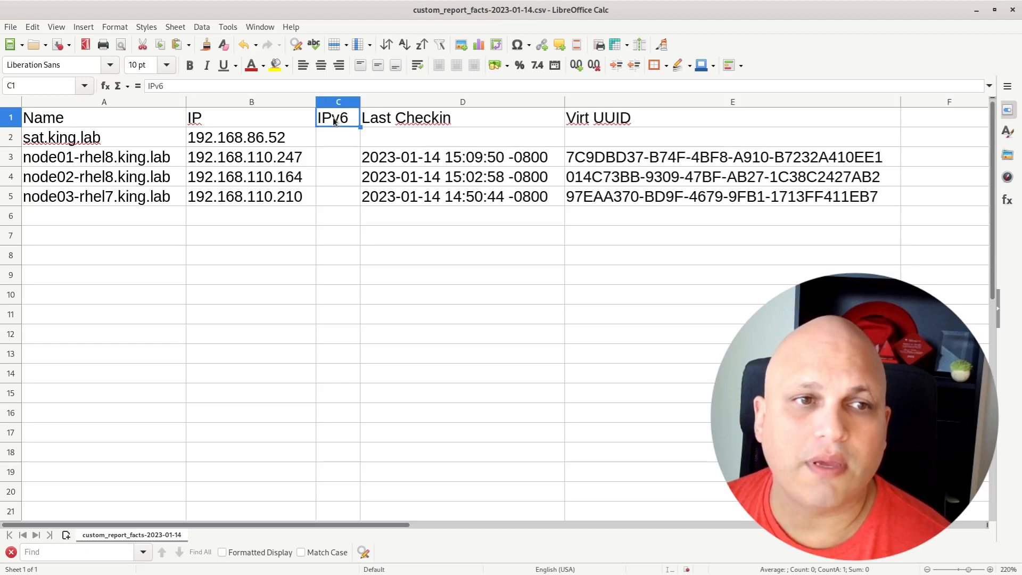
{"action": "left_click", "coordinate": [442, 123]}
{"action": "left_click_drag", "start_coordinate": [337, 141], "coordinate": [334, 203]}
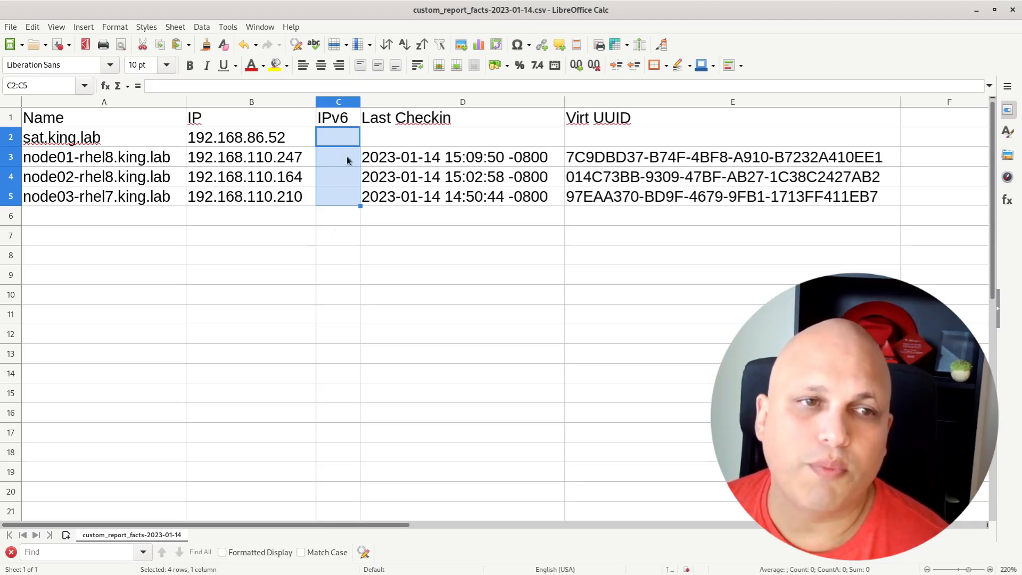
{"action": "left_click", "coordinate": [367, 216]}
{"action": "left_click_drag", "start_coordinate": [427, 132], "coordinate": [423, 180]}
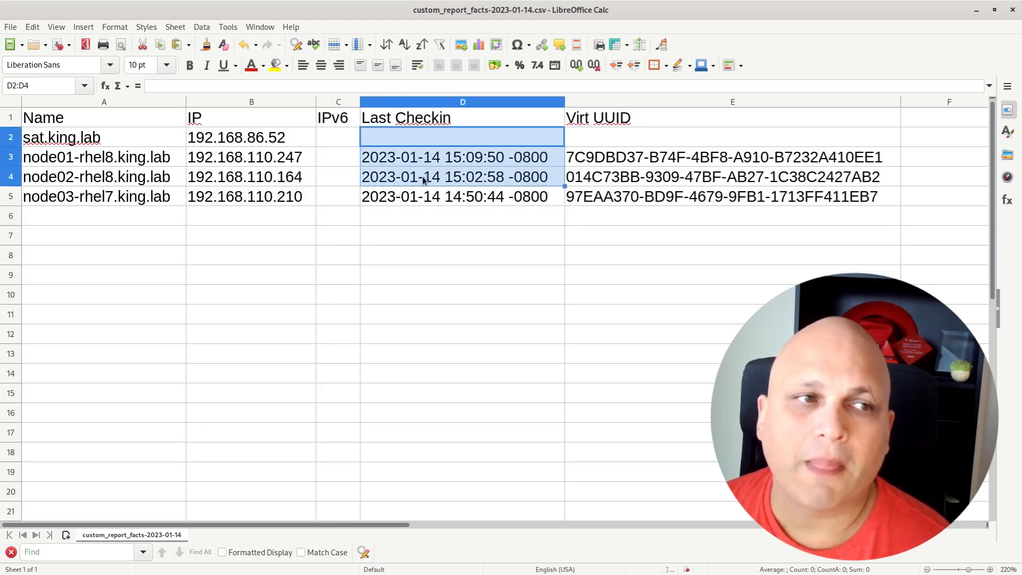
{"action": "left_click", "coordinate": [406, 211]}
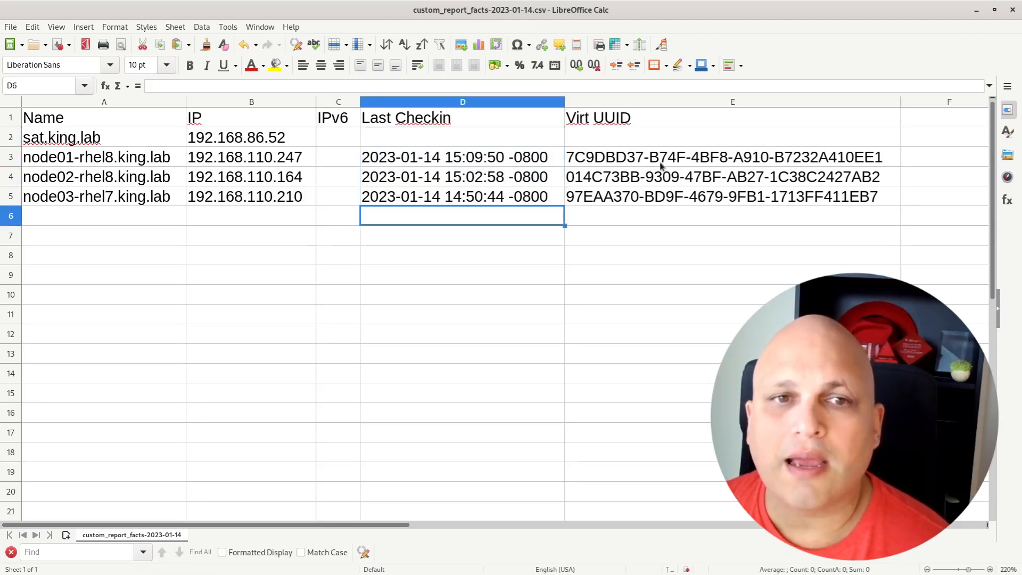
Compare the Virt UUID values of the node hosts with the Last Checkin and Virt UUID cells of sat.king.lab
{"action": "left_click_drag", "start_coordinate": [618, 158], "coordinate": [611, 196]}
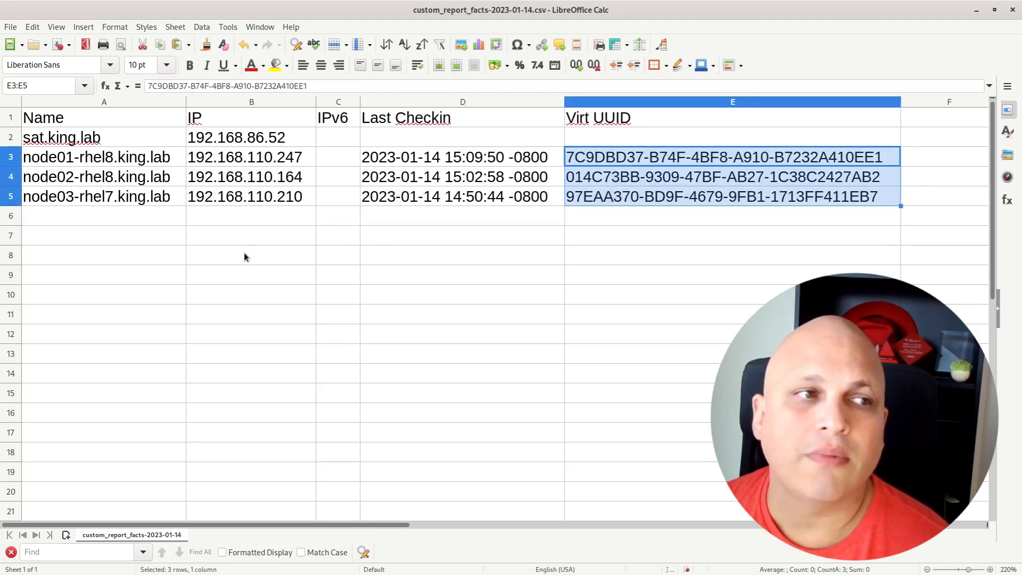
{"action": "left_click_drag", "start_coordinate": [398, 139], "coordinate": [634, 143]}
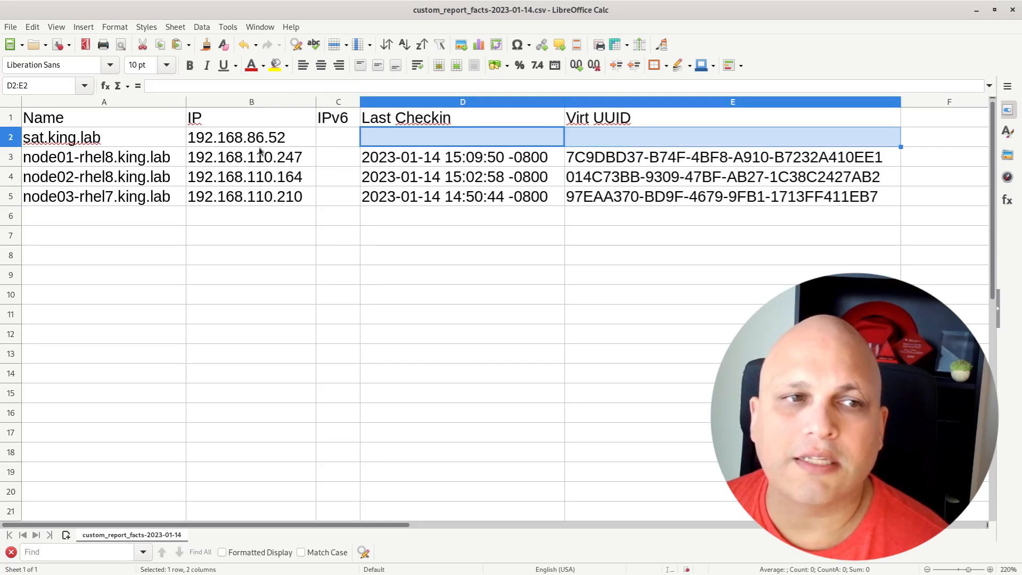
{"action": "left_click", "coordinate": [87, 139]}
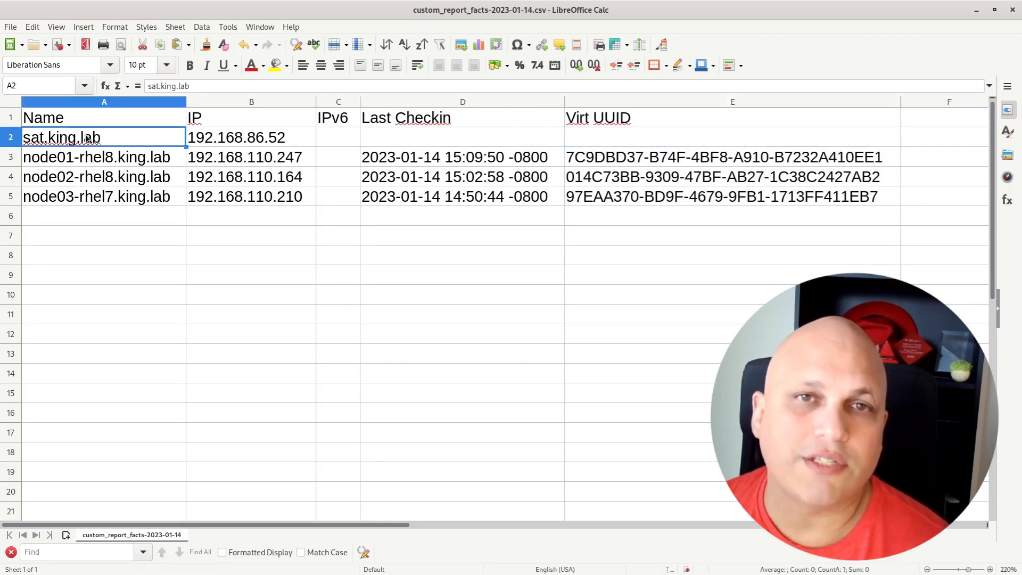
{"action": "left_click", "coordinate": [403, 139]}
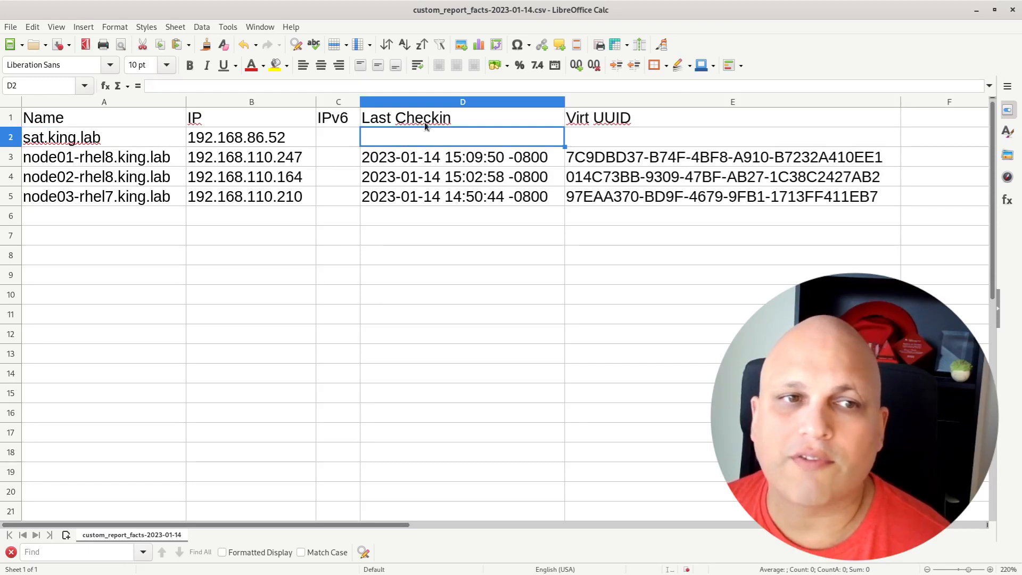
{"action": "left_click", "coordinate": [627, 139]}
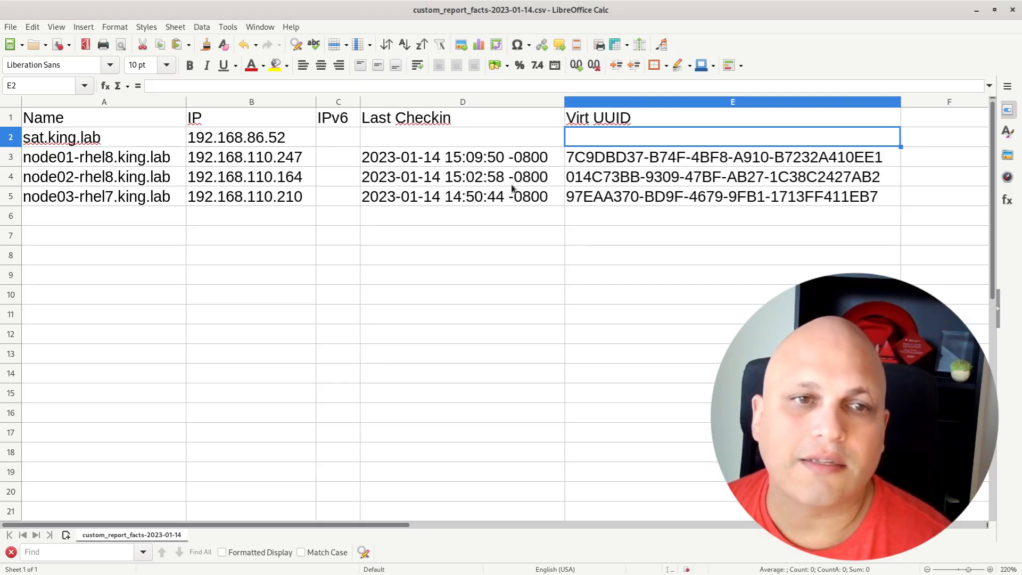
Review the names, Virt UUIDs and IP addresses of the three node hosts, and switch back to Satellite in the browser
{"action": "left_click_drag", "start_coordinate": [97, 158], "coordinate": [91, 198]}
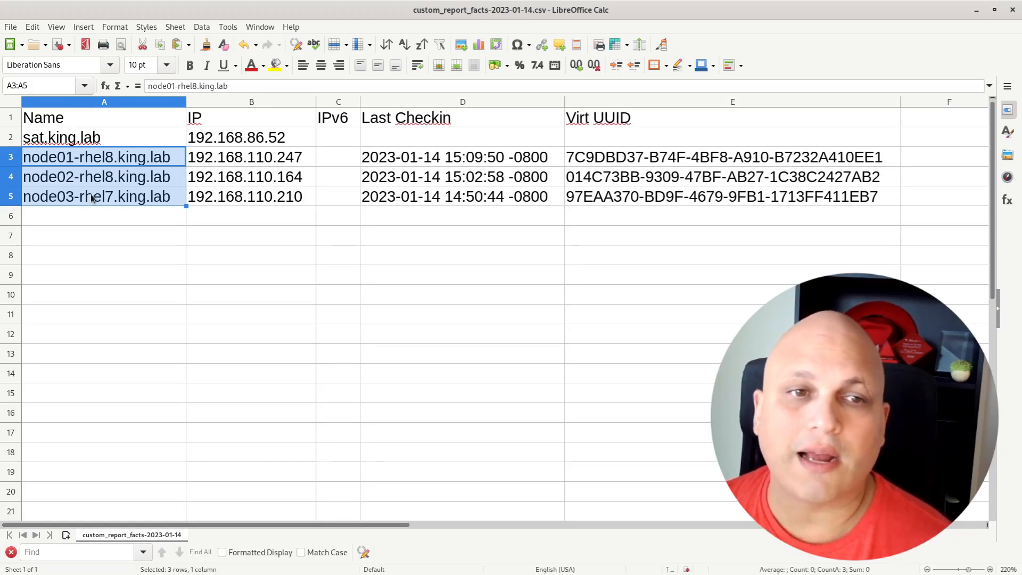
{"action": "left_click_drag", "start_coordinate": [647, 157], "coordinate": [646, 197]}
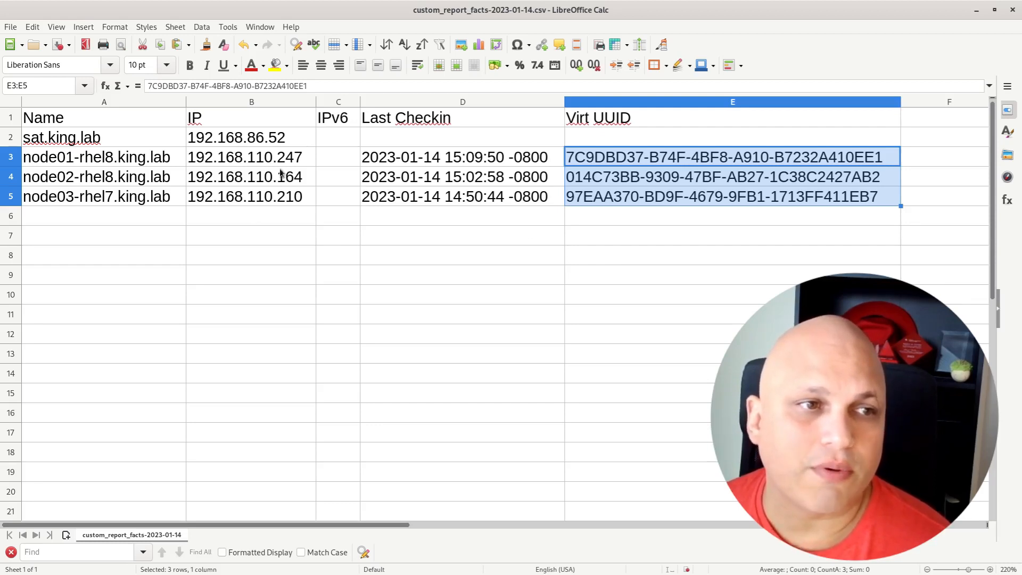
{"action": "left_click", "coordinate": [253, 162]}
{"action": "left_click_drag", "start_coordinate": [253, 175], "coordinate": [241, 197]}
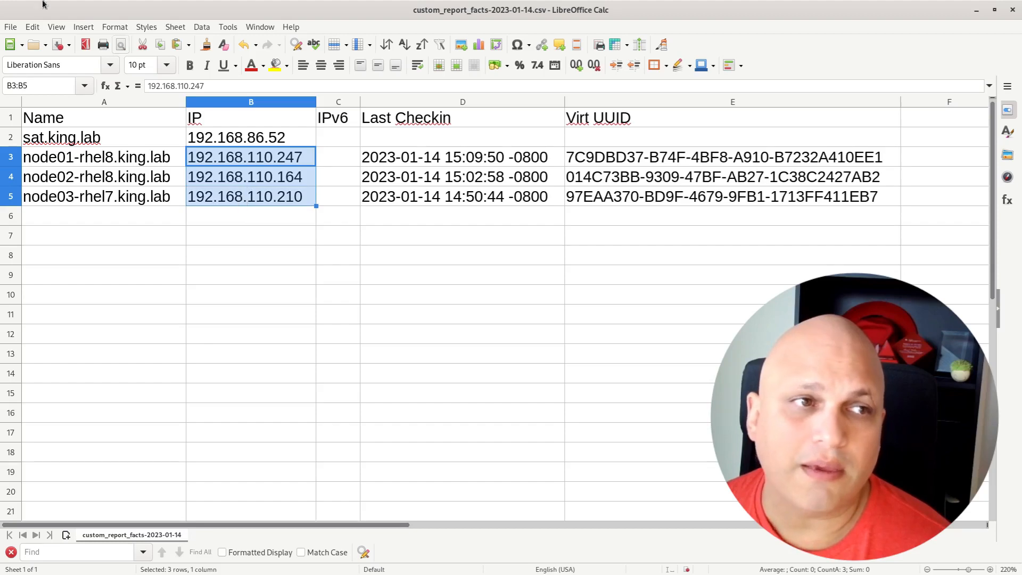
{"action": "key", "text": "super"}
{"action": "left_click", "coordinate": [531, 276]}
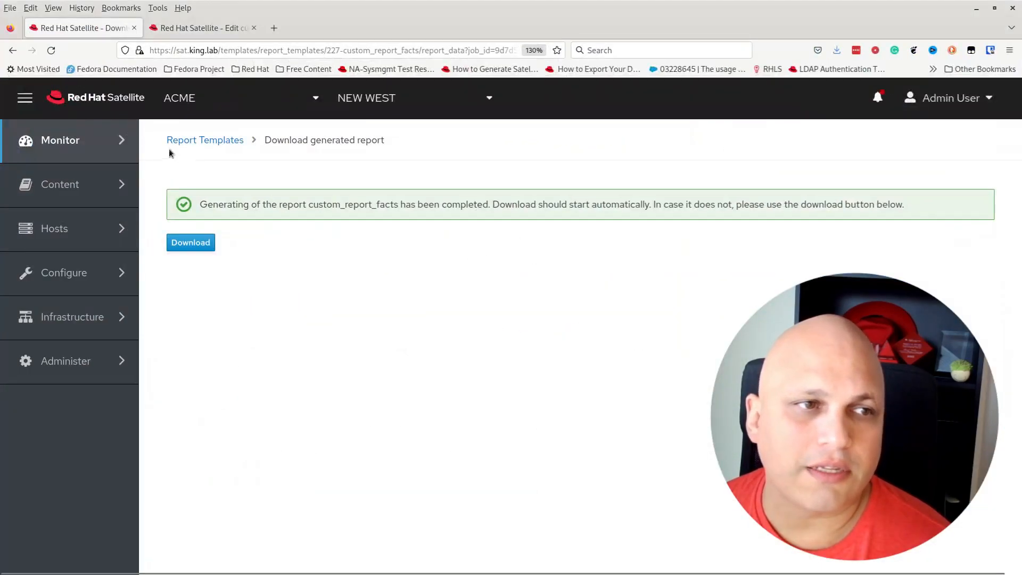
Reopen the custom_report_facts template from the list of report templates and bring its code into view
{"action": "left_click", "coordinate": [221, 145]}
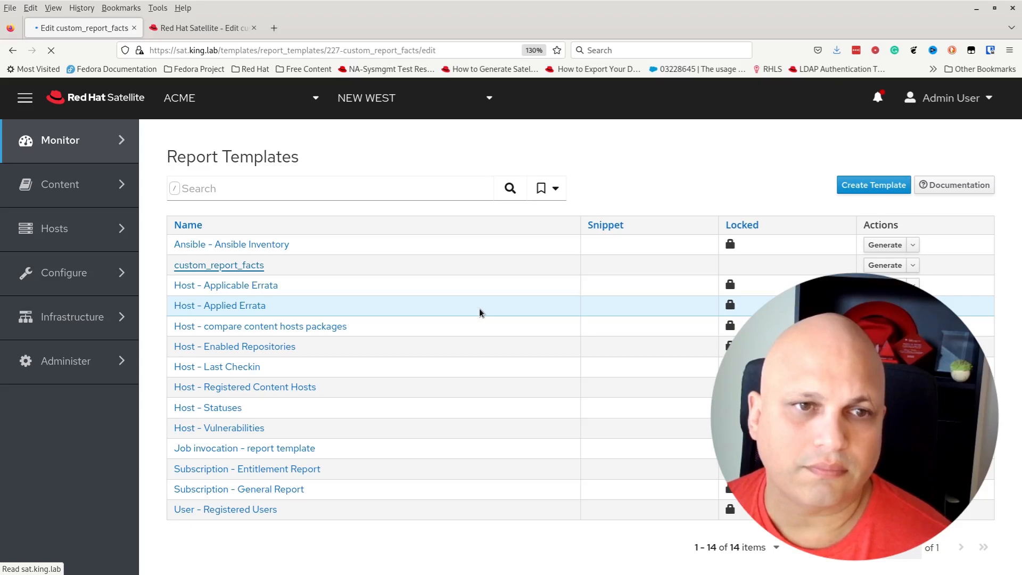
{"action": "scroll", "coordinate": [293, 269], "scroll_direction": "down", "scroll_amount": 2}
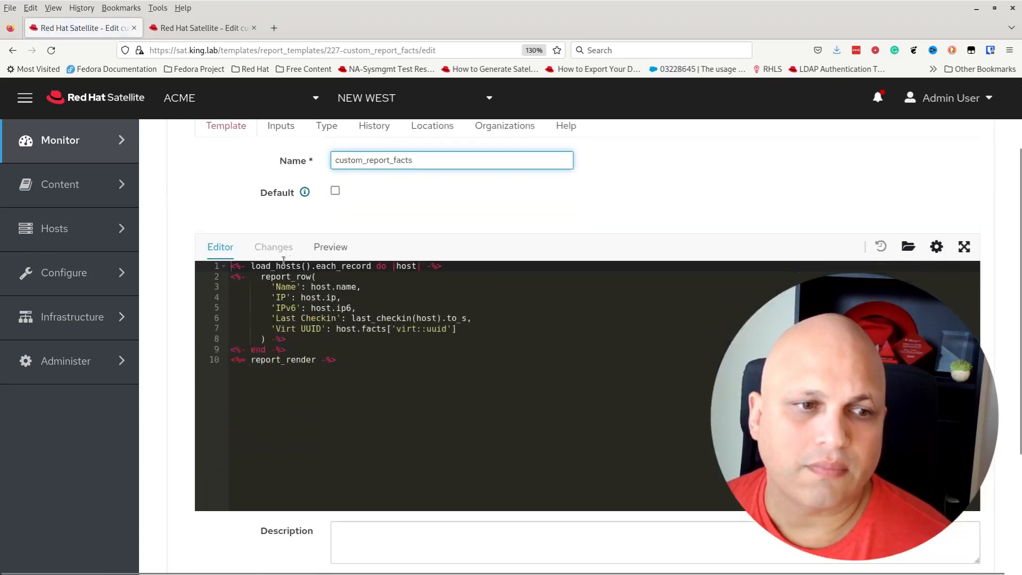
{"action": "scroll", "coordinate": [284, 260], "scroll_direction": "down", "scroll_amount": 2}
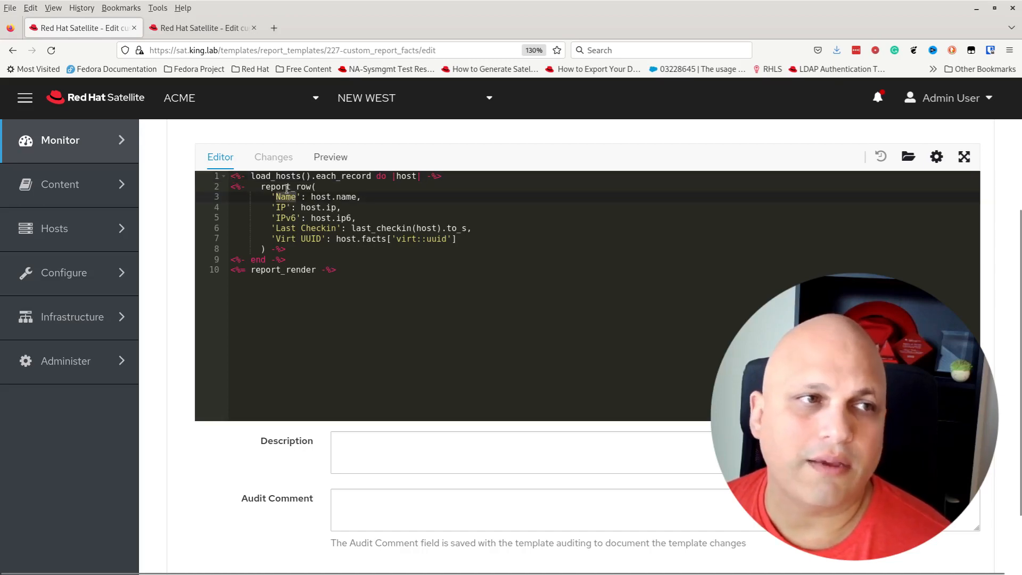
Compare the node host names in the generated report spreadsheet with the host.name entry in the template code
{"action": "mouse_move", "coordinate": [1, 1]}
{"action": "left_click", "coordinate": [491, 440]}
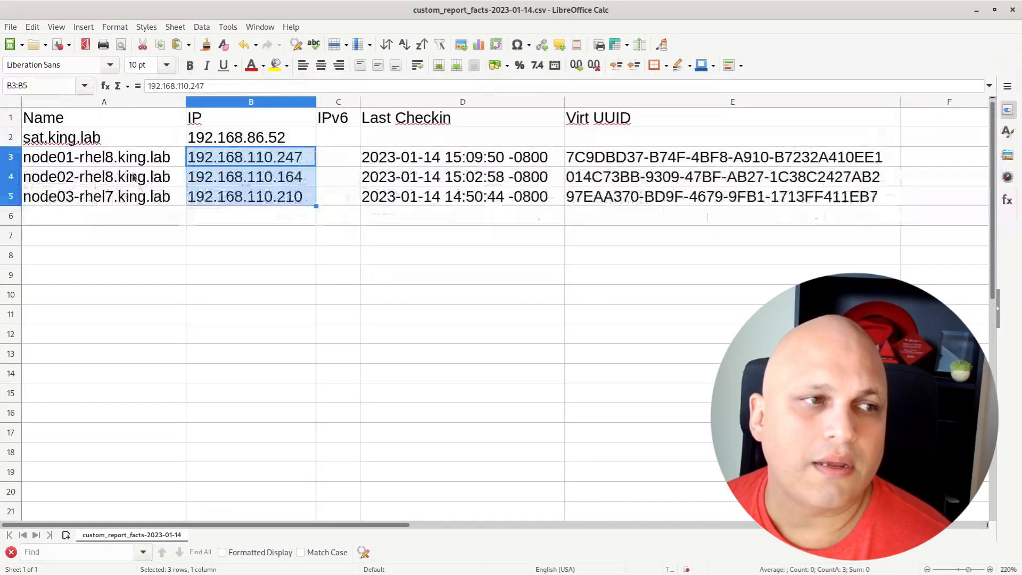
{"action": "left_click_drag", "start_coordinate": [128, 158], "coordinate": [128, 197]}
{"action": "mouse_move", "coordinate": [1, 1]}
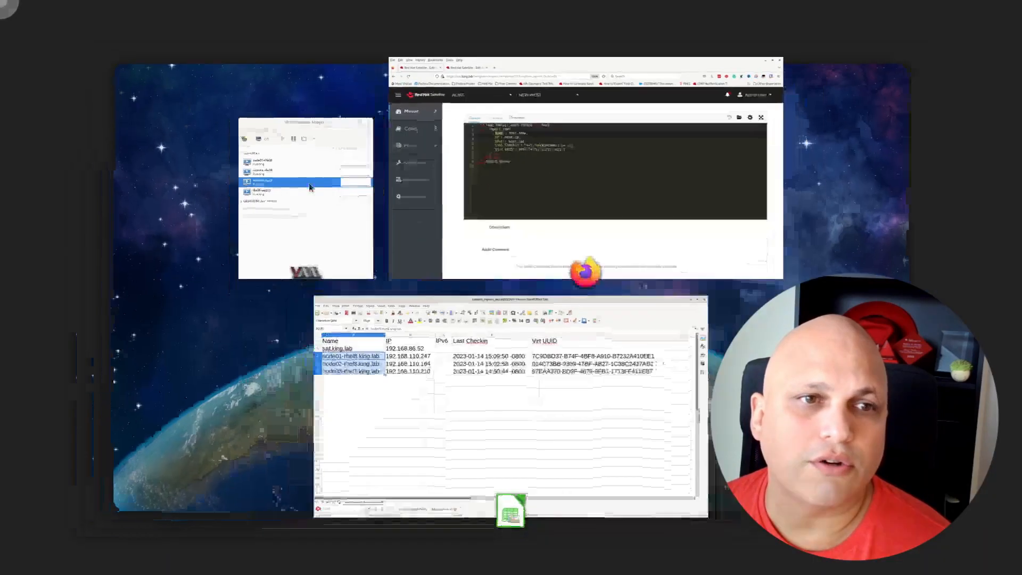
{"action": "left_click", "coordinate": [432, 248]}
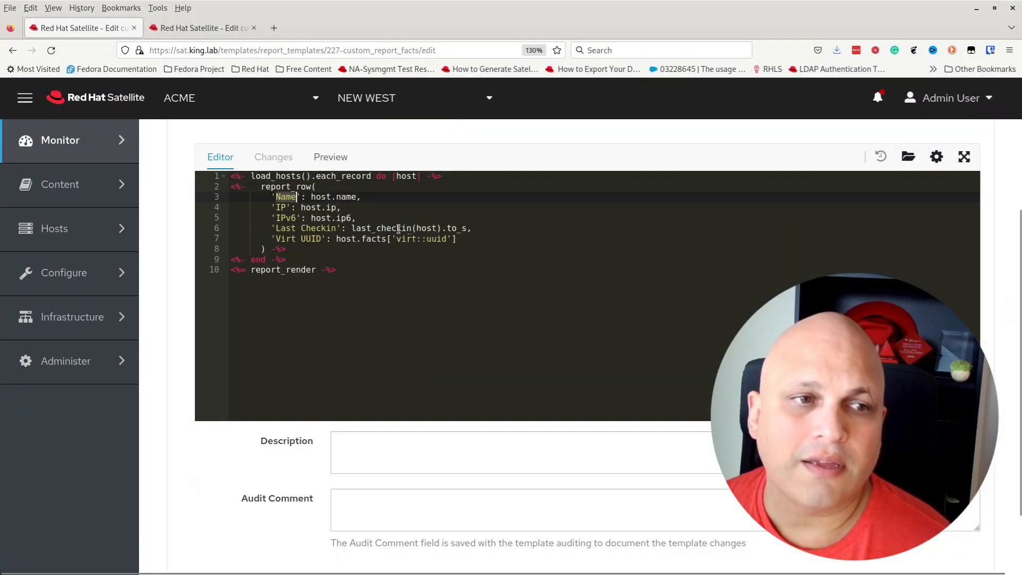
{"action": "double_click", "coordinate": [345, 197]}
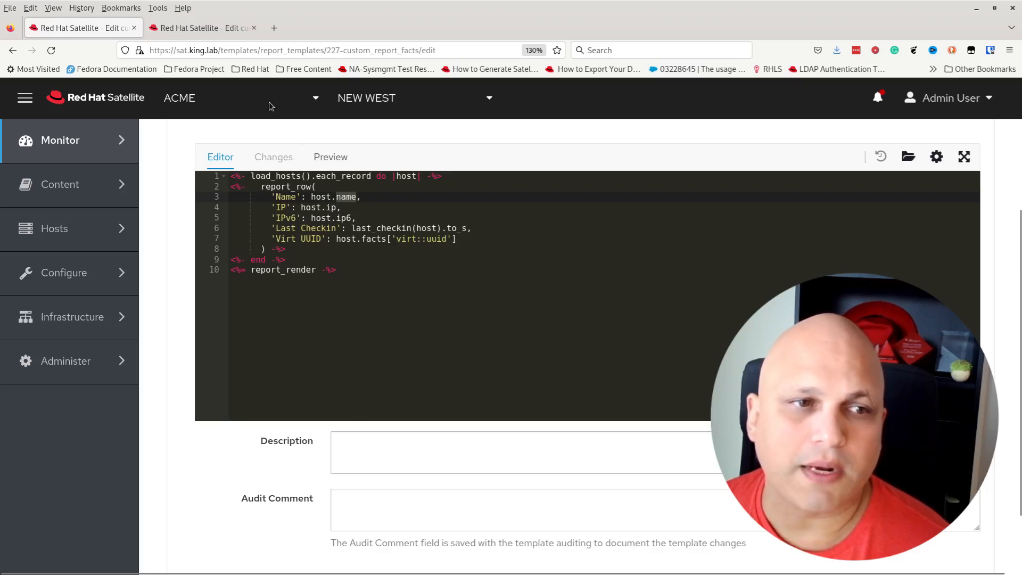
Search the template help for "name" and examine the methods listed for Host::Managed
{"action": "left_click", "coordinate": [203, 29]}
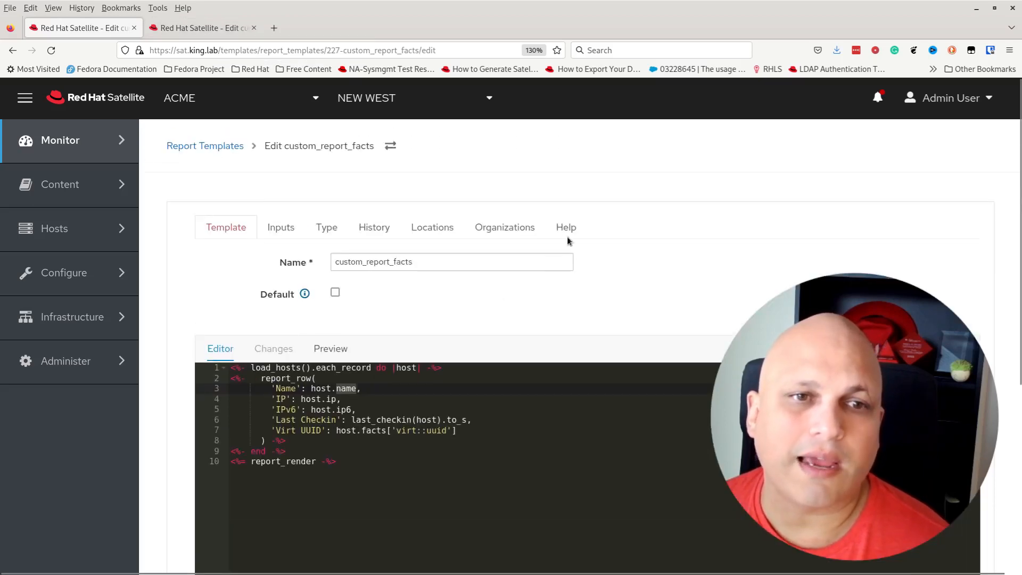
{"action": "left_click", "coordinate": [247, 35]}
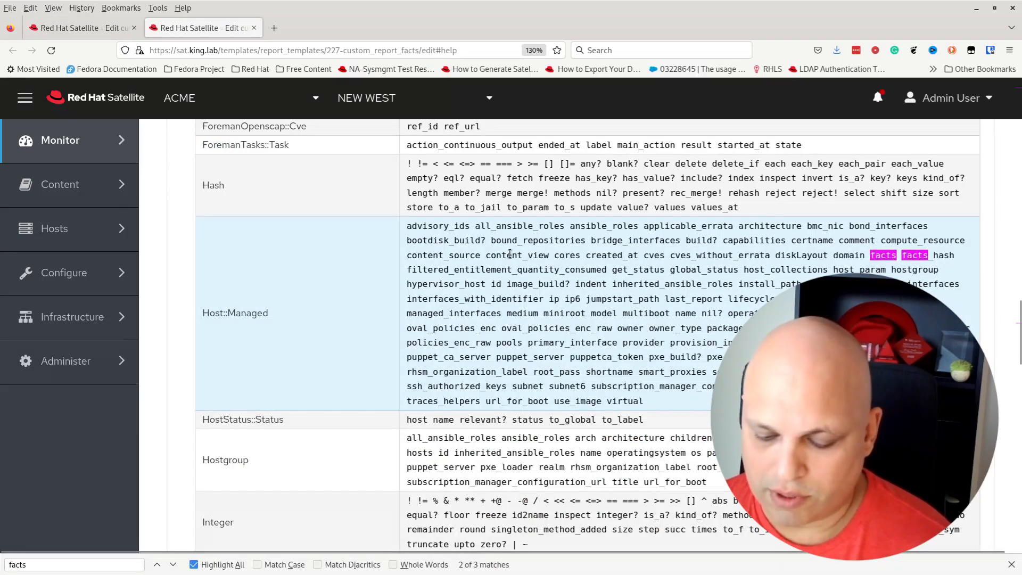
{"action": "key", "text": "ctrl+f"}
{"action": "type", "text": "name"}
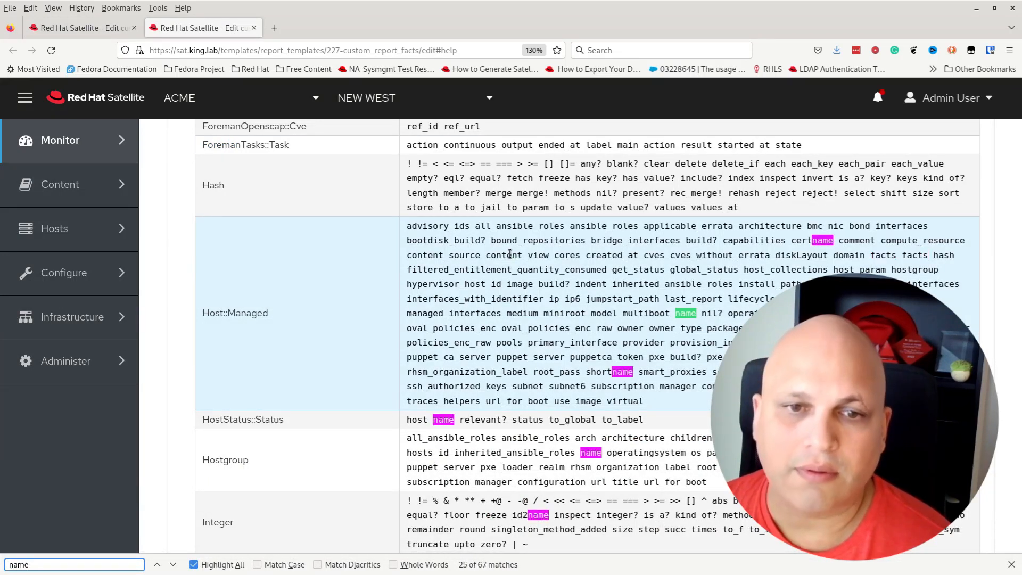
{"action": "double_click", "coordinate": [691, 313]}
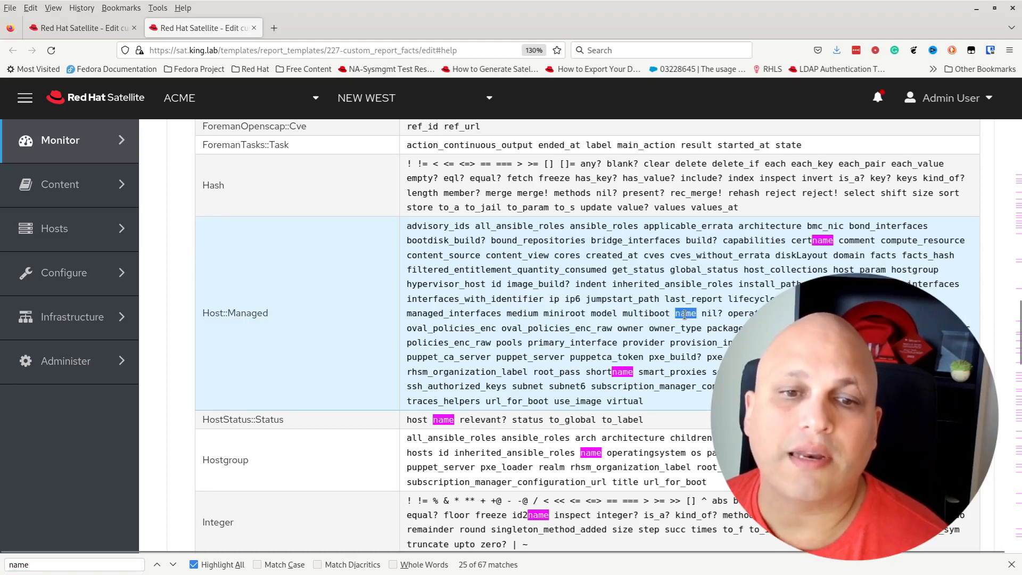
{"action": "mouse_move", "coordinate": [645, 404]}
{"action": "left_mouse_down"}
{"action": "mouse_move", "coordinate": [526, 302]}
{"action": "mouse_move", "coordinate": [406, 227]}
{"action": "left_mouse_up"}
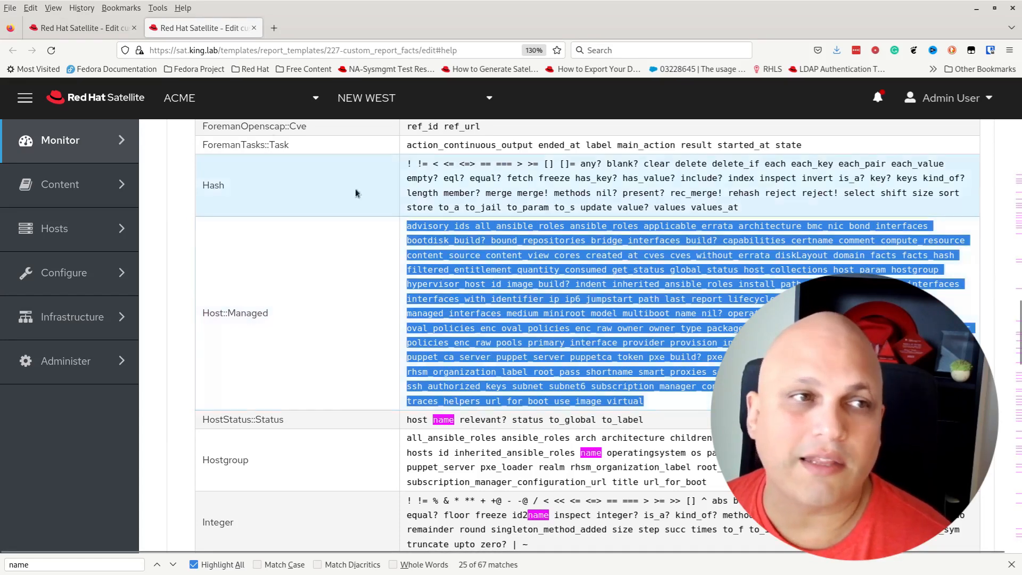
Review the host.name, host.ip and host.ip6 entries in the custom_report_facts template code
{"action": "left_click", "coordinate": [98, 28]}
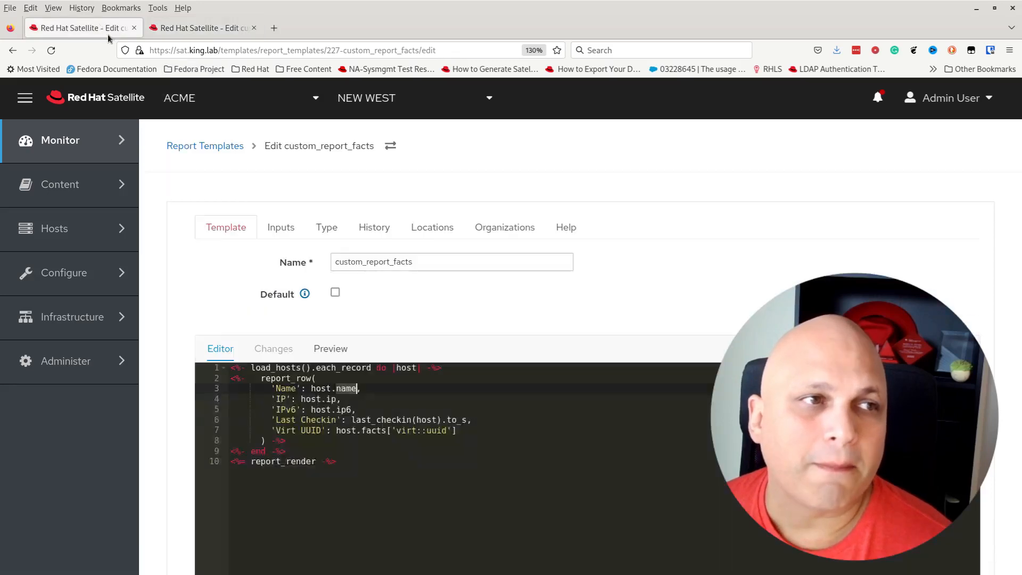
{"action": "left_click", "coordinate": [315, 389]}
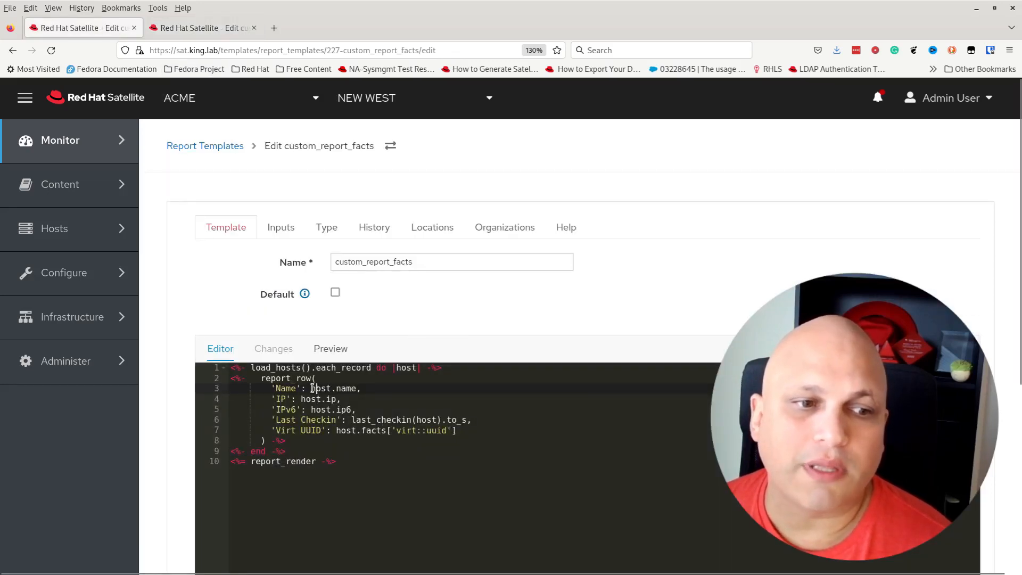
{"action": "left_click_drag", "start_coordinate": [313, 389], "coordinate": [355, 409]}
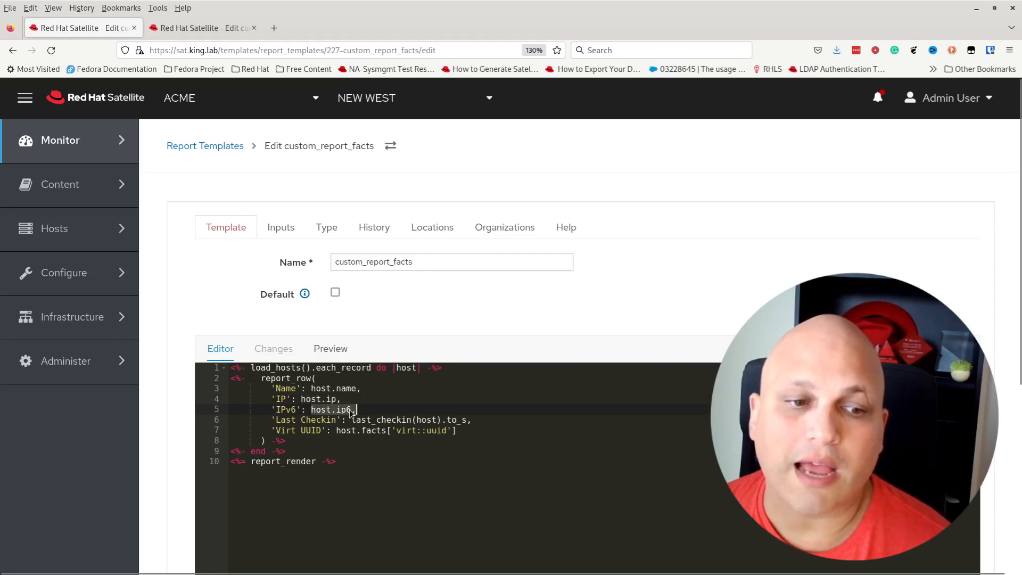
Browse the template help for the other classes and their allowed methods above and below Host::Managed
{"action": "left_click", "coordinate": [200, 29]}
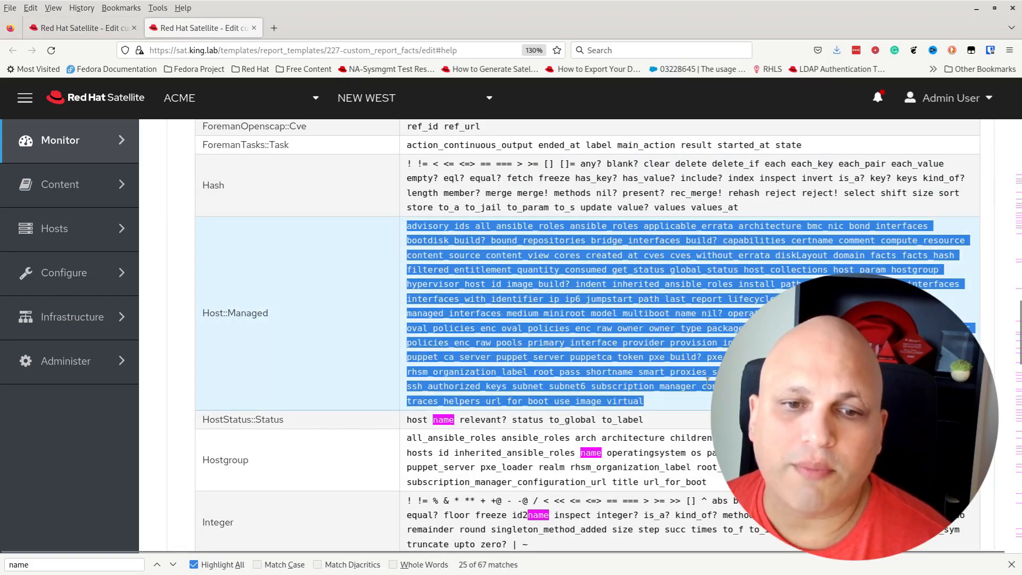
{"action": "scroll", "coordinate": [592, 382], "scroll_direction": "down", "scroll_amount": 3}
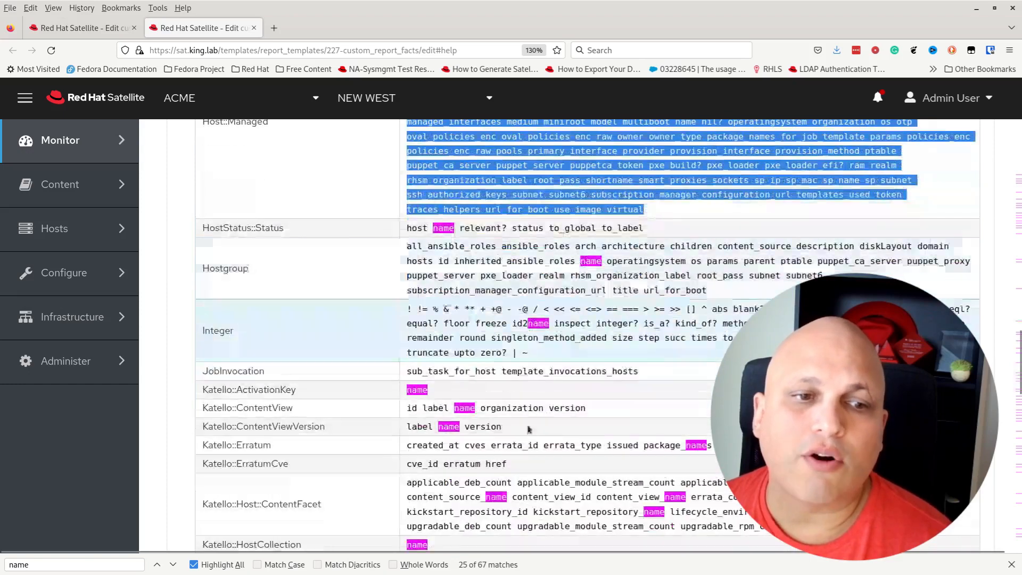
{"action": "scroll", "coordinate": [515, 376], "scroll_direction": "down", "scroll_amount": 2}
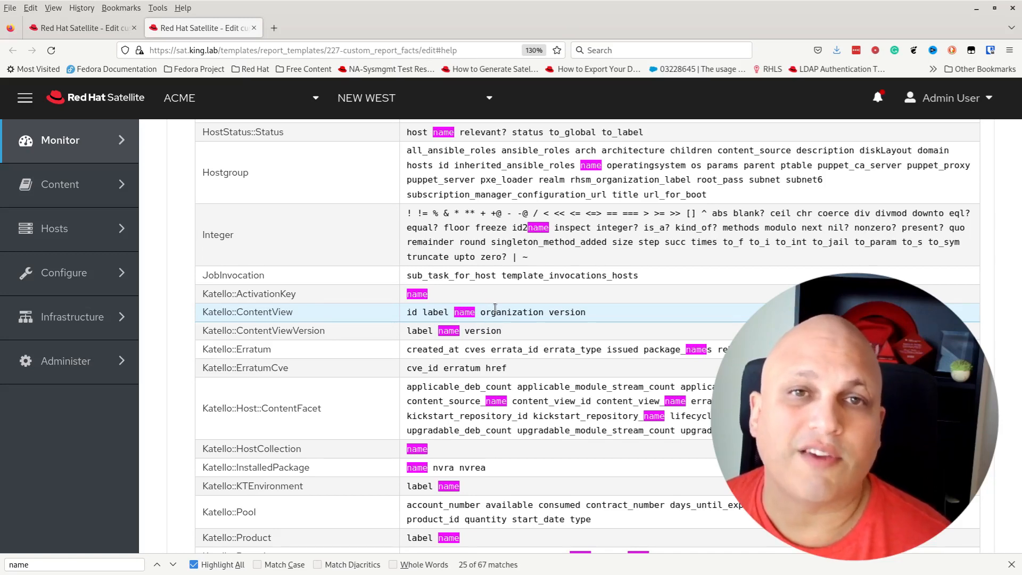
{"action": "scroll", "coordinate": [231, 225], "scroll_direction": "up", "scroll_amount": 8}
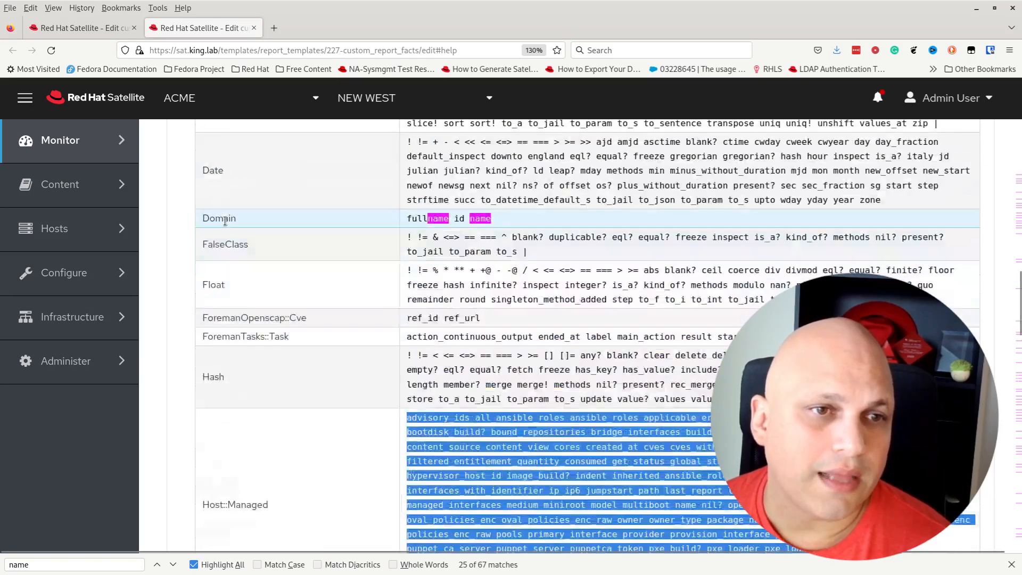
{"action": "scroll", "coordinate": [225, 221], "scroll_direction": "down", "scroll_amount": 3}
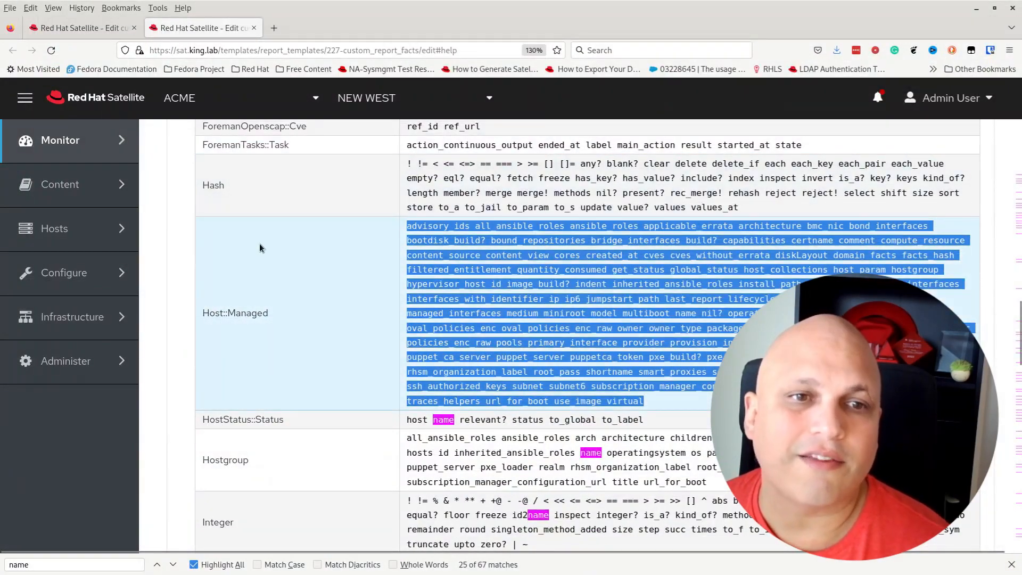
{"action": "scroll", "coordinate": [248, 240], "scroll_direction": "up", "scroll_amount": 5}
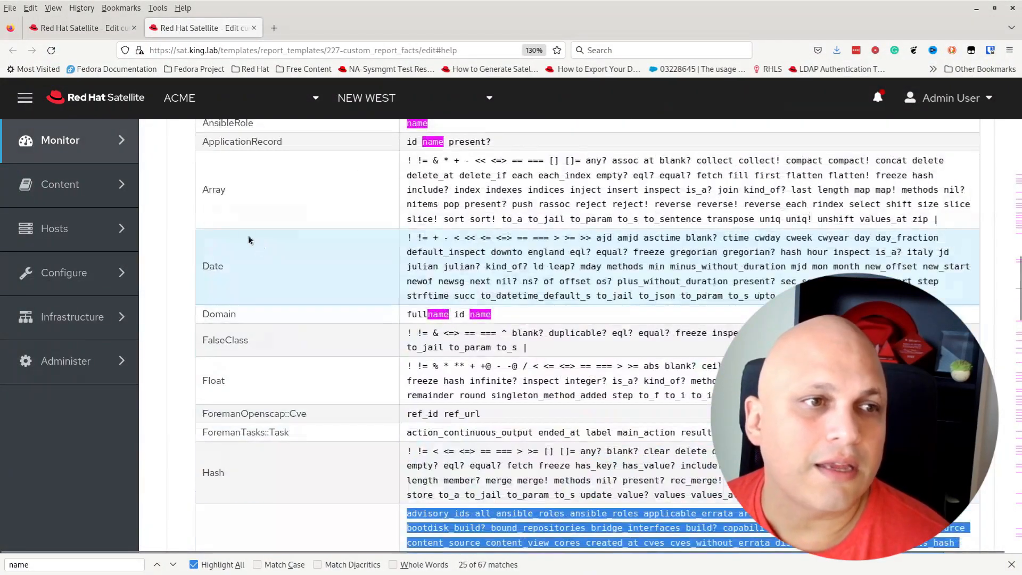
Return to the template code and examine the host.facts['virt::uuid'] entry of the Virt UUID column
{"action": "left_click", "coordinate": [99, 27]}
{"action": "scroll", "coordinate": [439, 336], "scroll_direction": "down", "scroll_amount": 2}
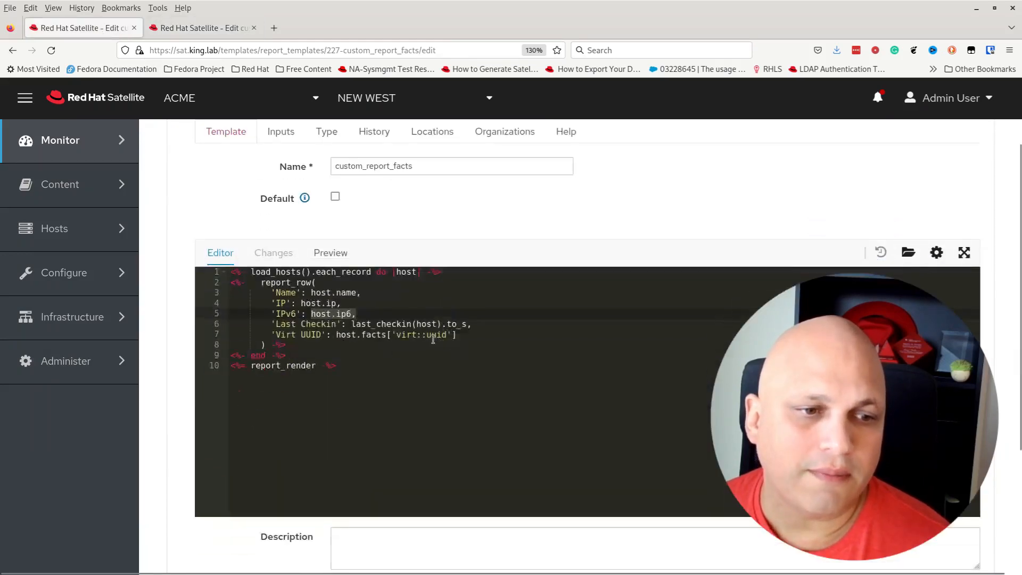
{"action": "left_click_drag", "start_coordinate": [338, 334], "coordinate": [452, 335]}
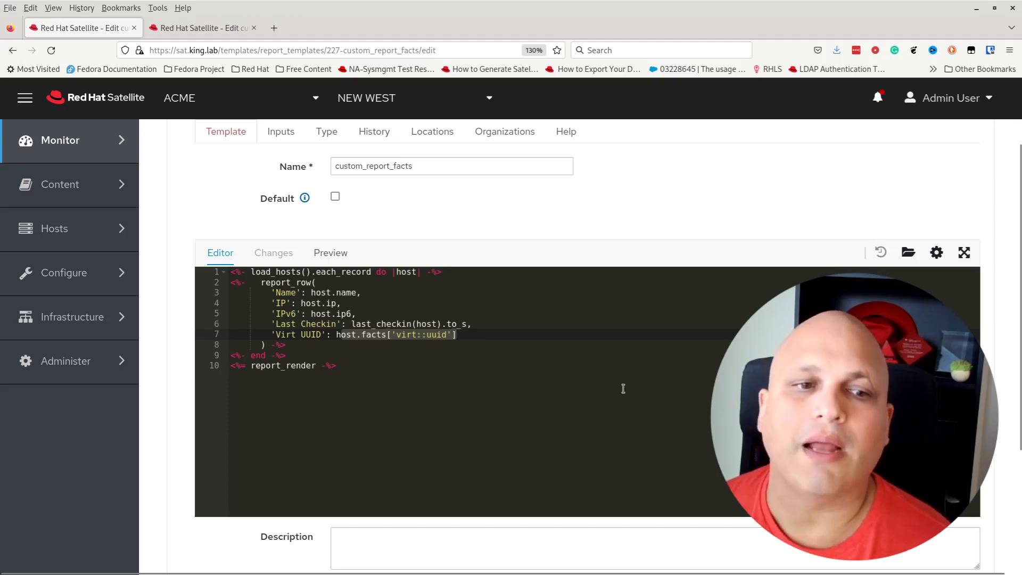
Switch to the fact_values-2023-01-14.csv spreadsheet and remove the Fact Name filter to show all facts
{"action": "key", "text": "alt+Tab"}
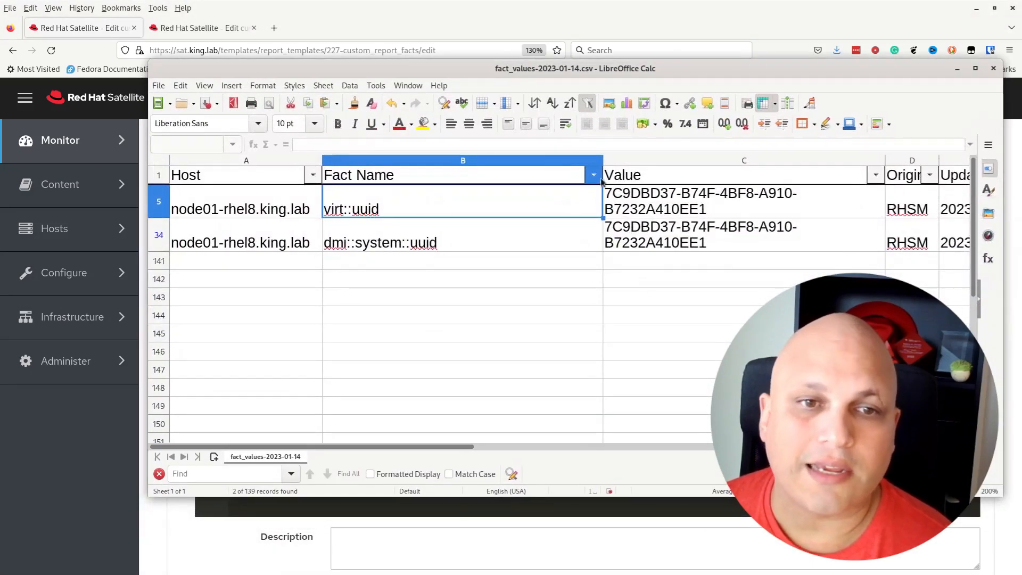
{"action": "left_click", "coordinate": [593, 176]}
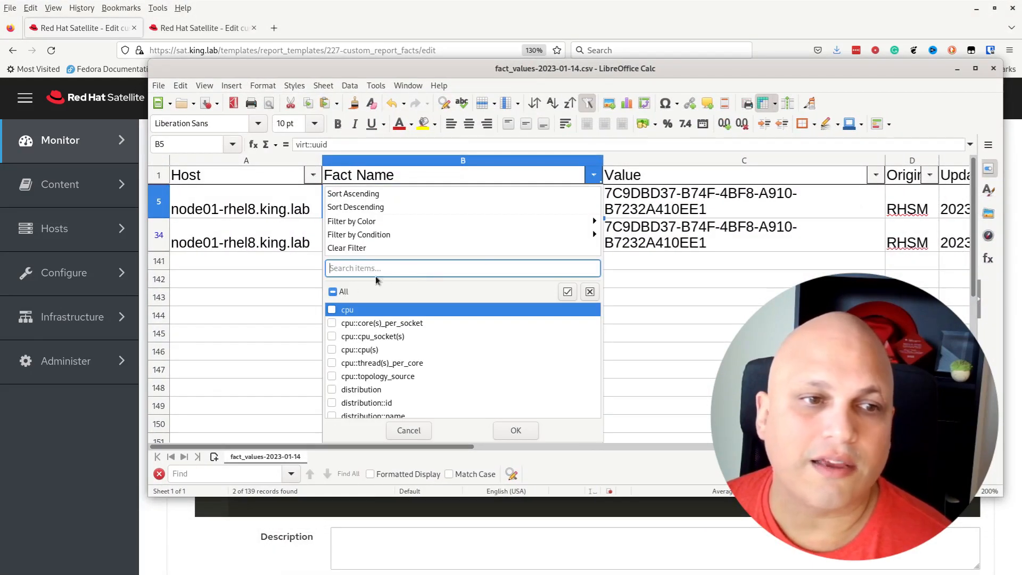
{"action": "left_click", "coordinate": [515, 430]}
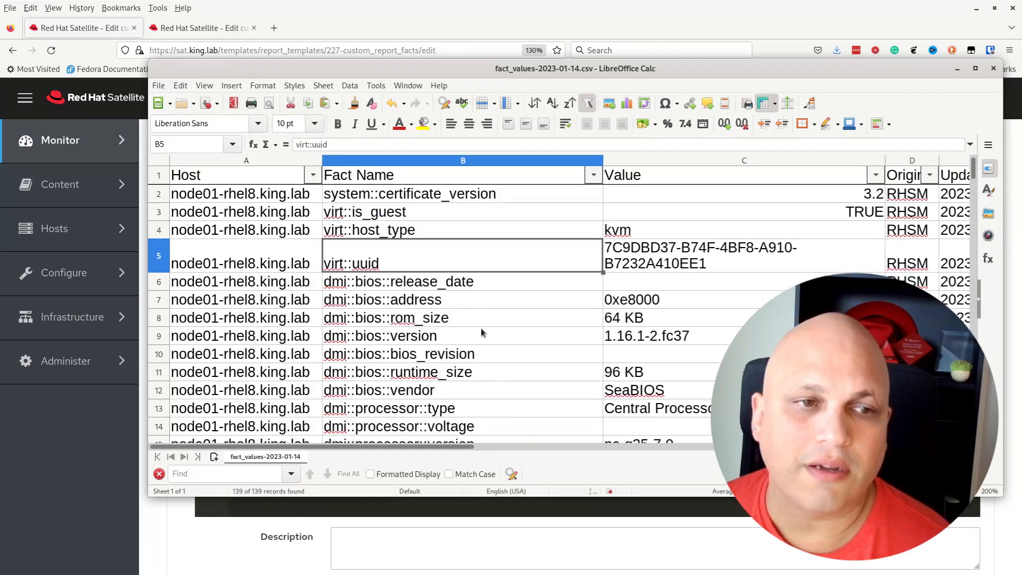
Examine the full list of fact names available for node01-rhel8.king.lab in the Fact Name column
{"action": "left_click_drag", "start_coordinate": [456, 200], "coordinate": [455, 318]}
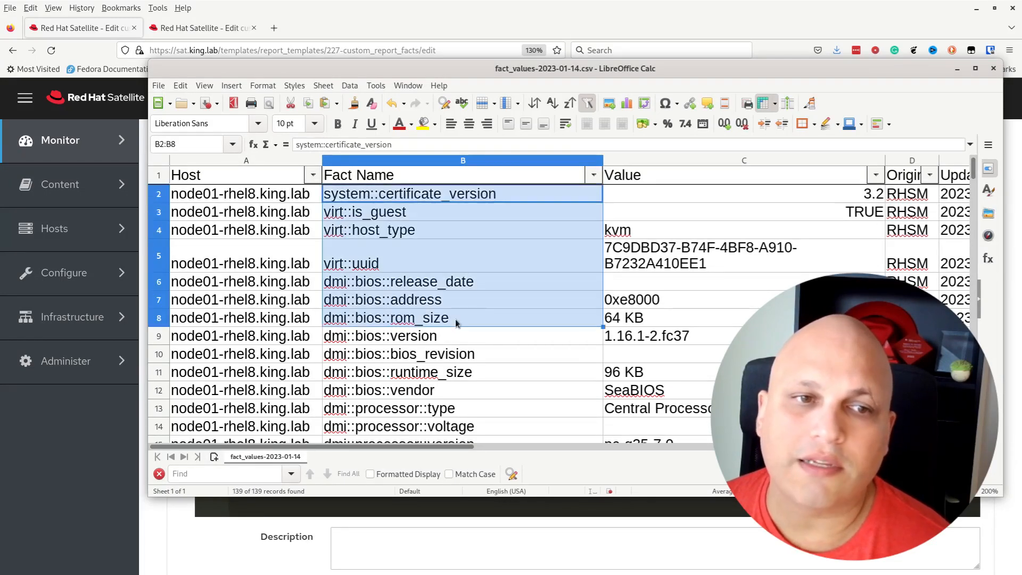
{"action": "scroll", "coordinate": [495, 298], "scroll_direction": "down", "scroll_amount": 20}
{"action": "scroll", "coordinate": [495, 299], "scroll_direction": "down", "scroll_amount": 3}
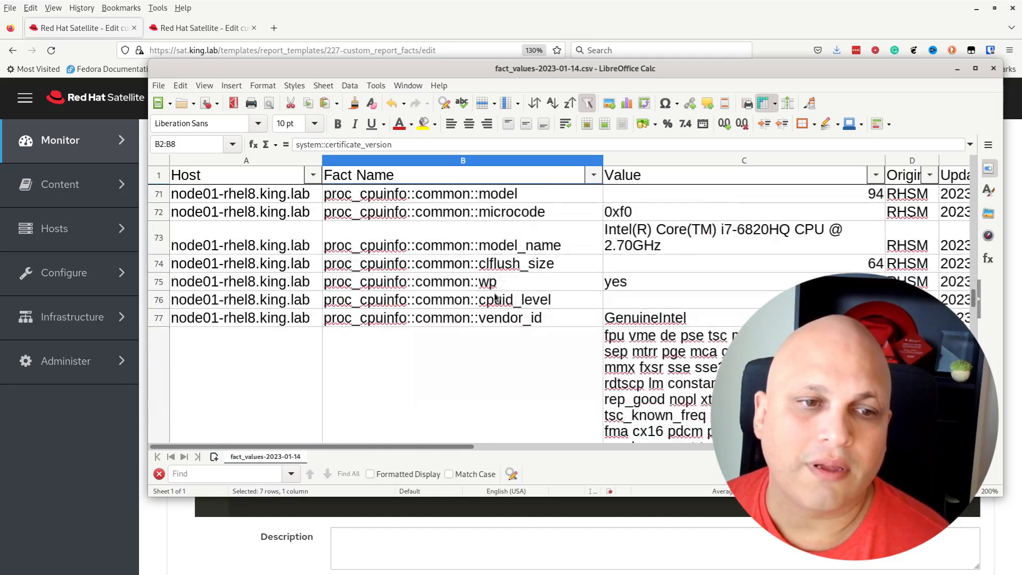
{"action": "scroll", "coordinate": [460, 319], "scroll_direction": "down", "scroll_amount": 6}
{"action": "scroll", "coordinate": [460, 320], "scroll_direction": "down", "scroll_amount": 20}
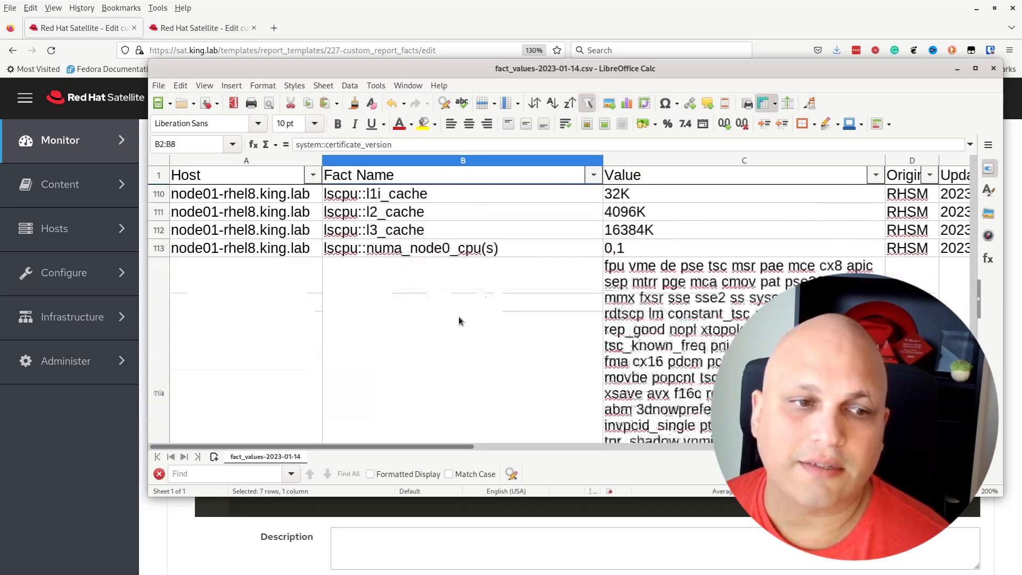
{"action": "scroll", "coordinate": [459, 316], "scroll_direction": "up", "scroll_amount": 6}
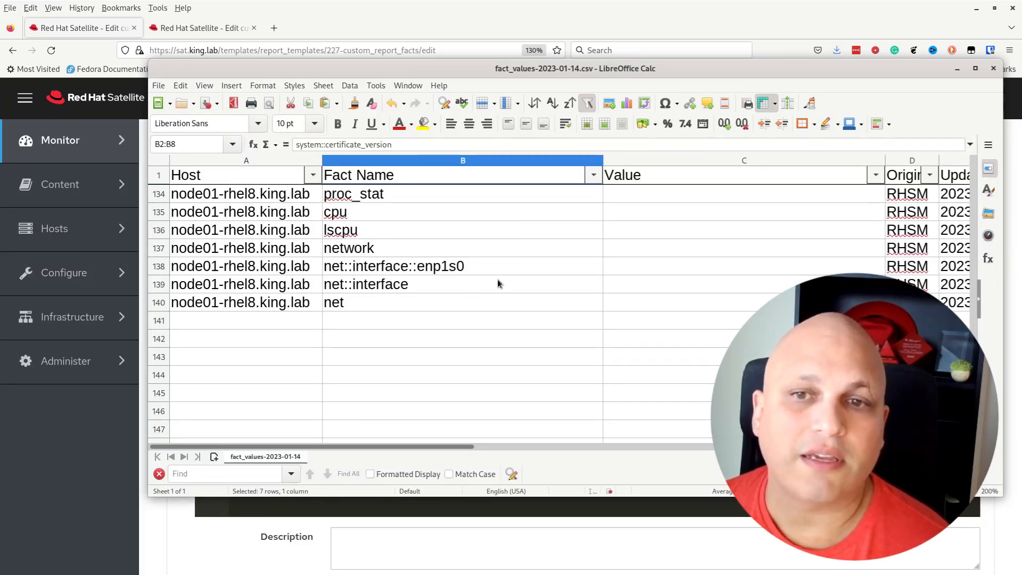
{"action": "scroll", "coordinate": [498, 279], "scroll_direction": "up", "scroll_amount": 3}
{"action": "scroll", "coordinate": [497, 279], "scroll_direction": "up", "scroll_amount": 4}
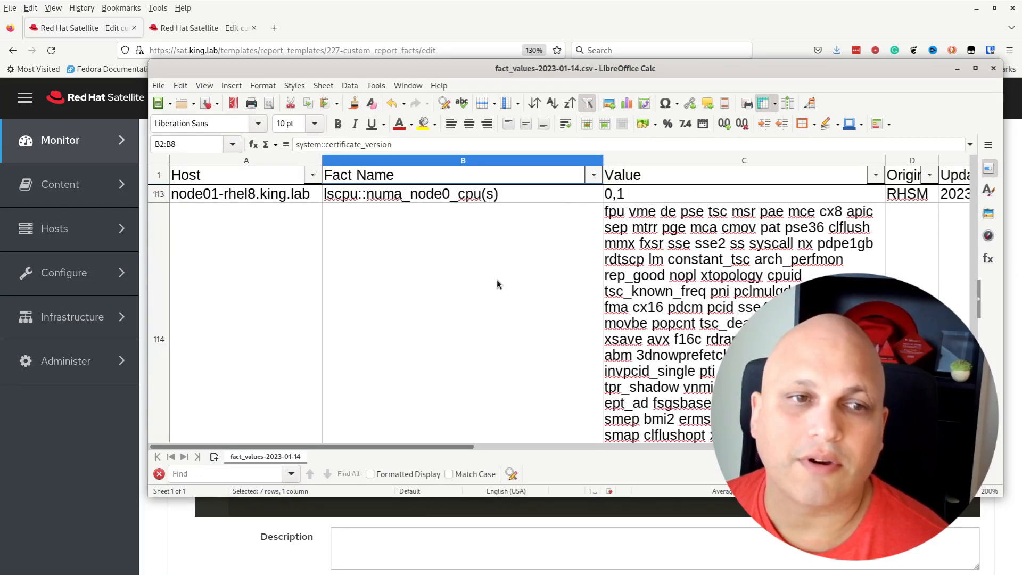
{"action": "scroll", "coordinate": [497, 279], "scroll_direction": "up", "scroll_amount": 20}
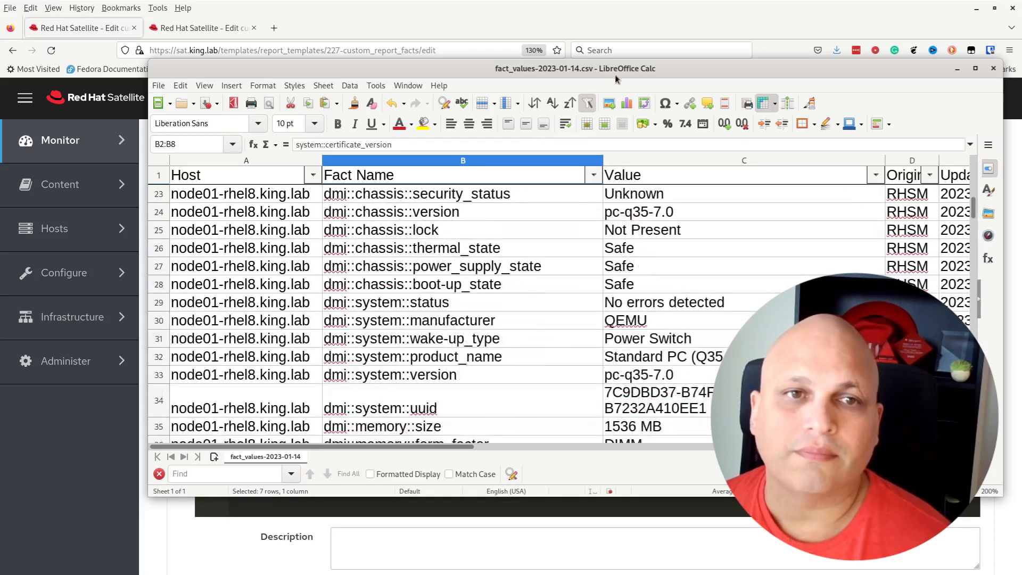
Leave the fact values sheet and bring up the generated custom_report_facts-2023-01-14.csv report
{"action": "key", "text": "alt+Tab"}
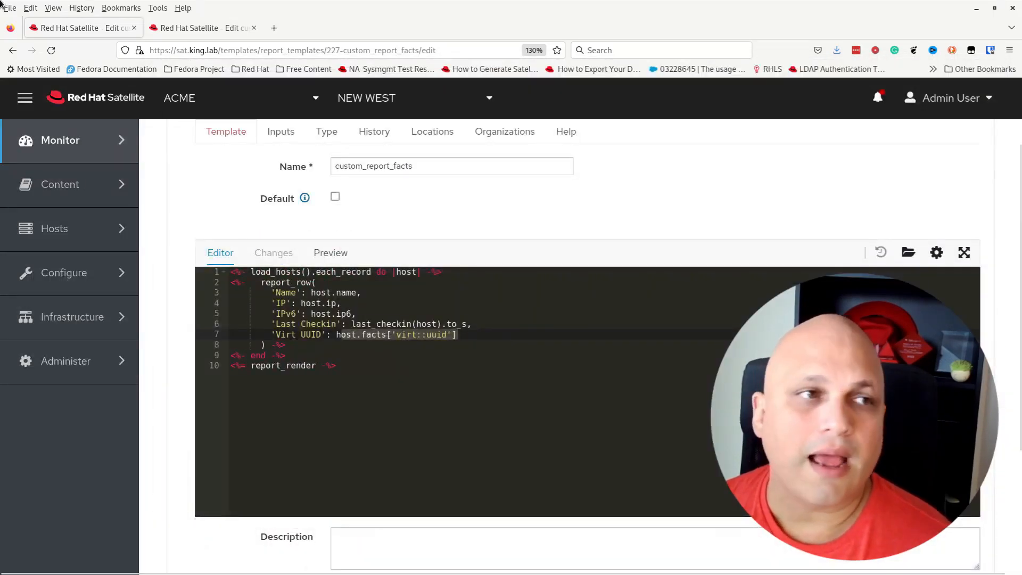
{"action": "mouse_move", "coordinate": [1, 4]}
{"action": "left_click", "coordinate": [584, 436]}
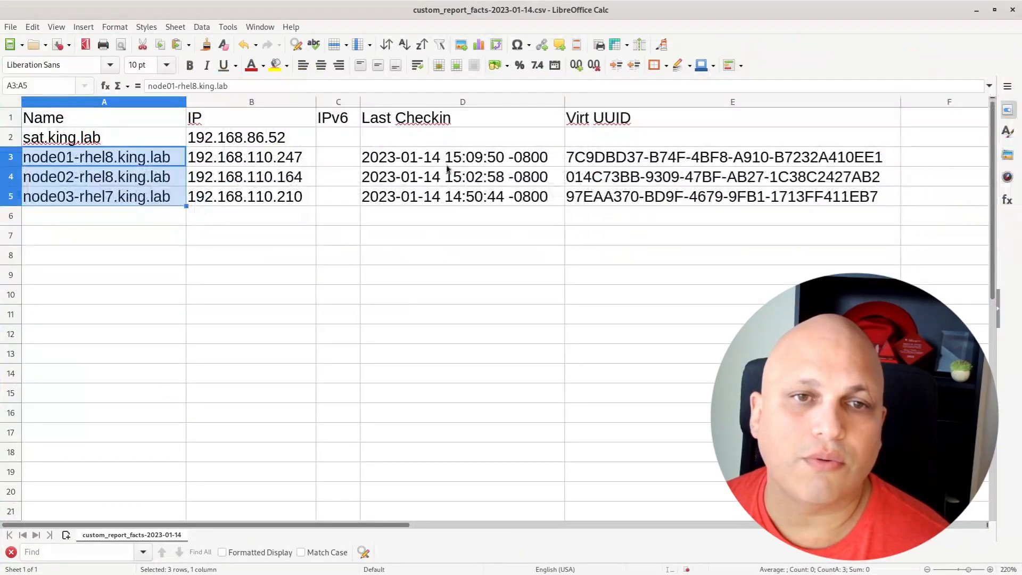